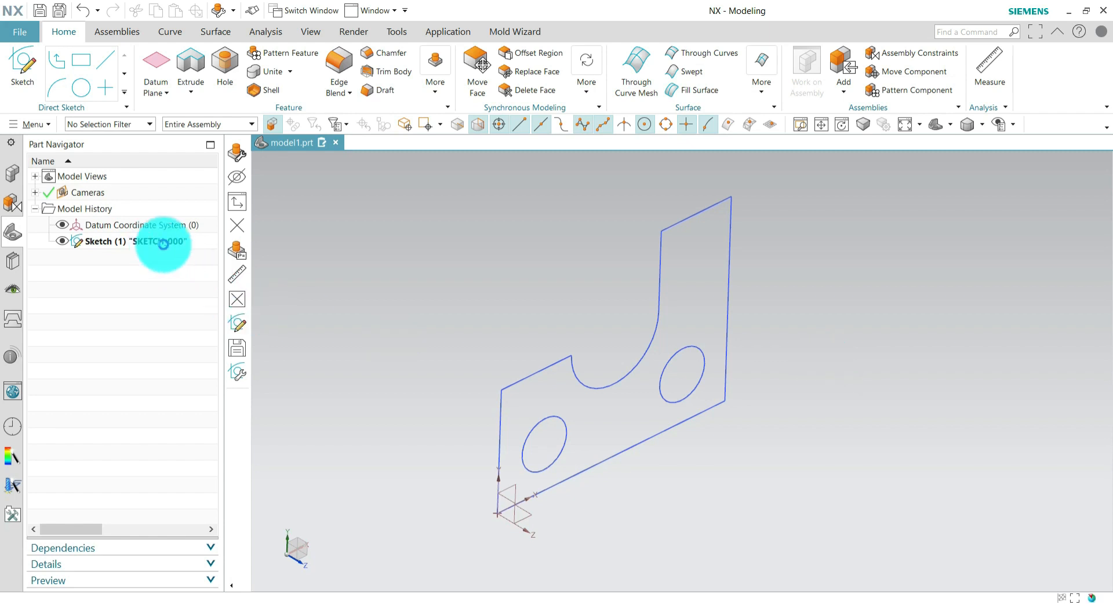
# Open the SKETCH_000 sketch for editing with rollback.
pyautogui.rightClick(166, 244)
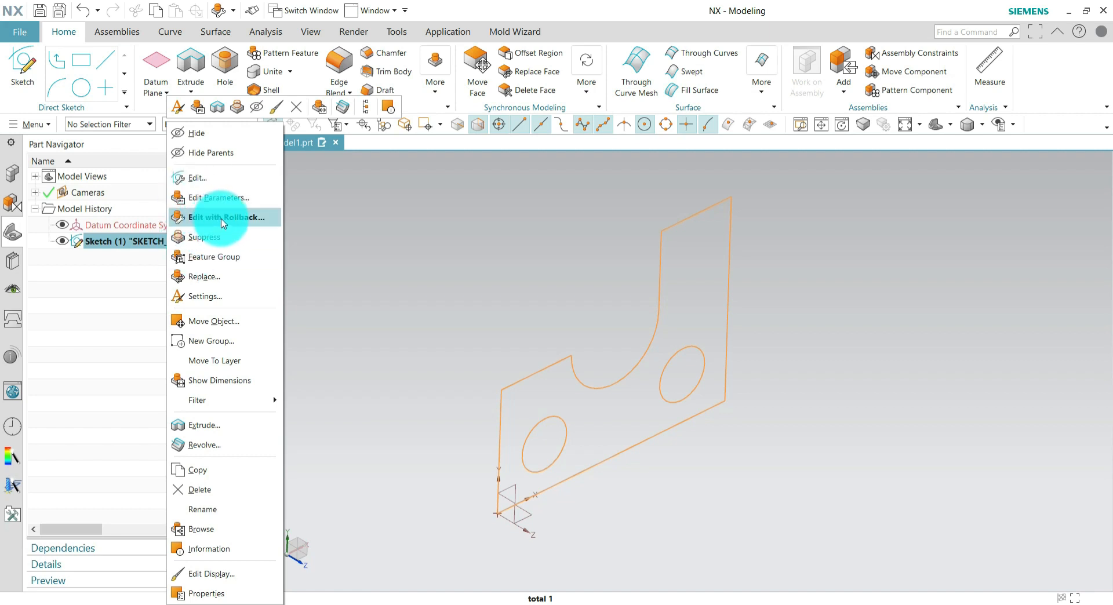
pyautogui.click(223, 218)
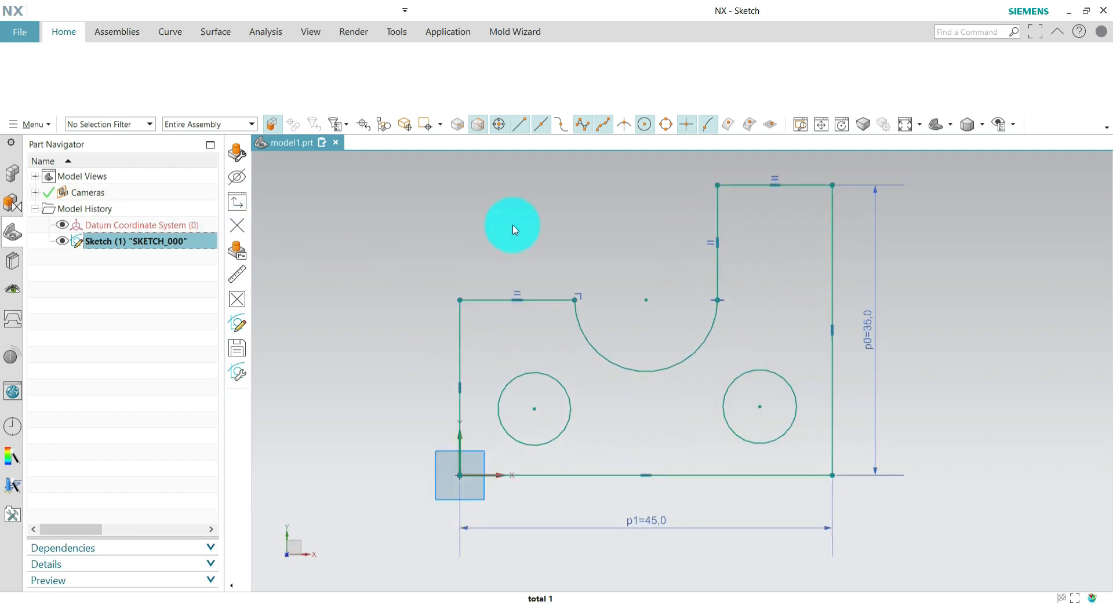
pyautogui.scroll(-2, 553, 317)
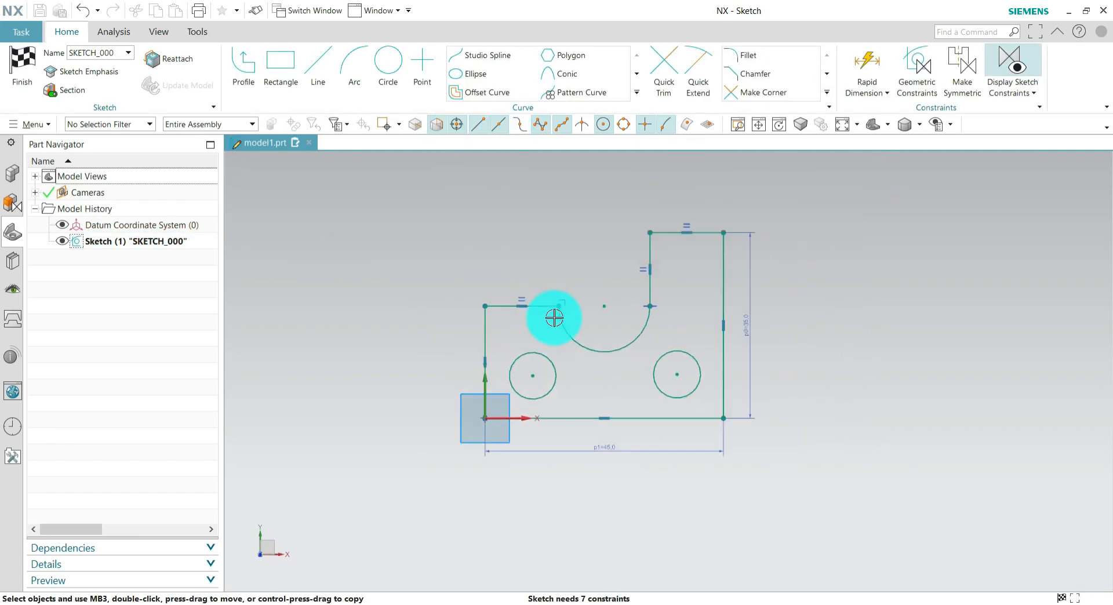
# Examine the selectable points, line and vertical constraint at the midpoint of the sketch's left vertical edge.
pyautogui.scroll(1, 762, 320)
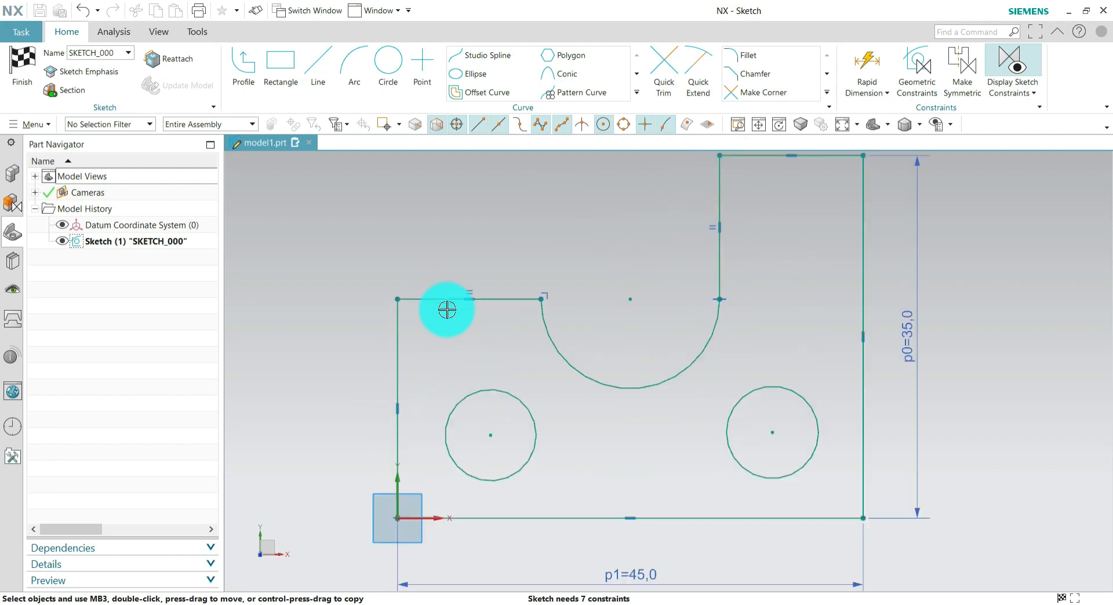
pyautogui.scroll(3, 445, 310)
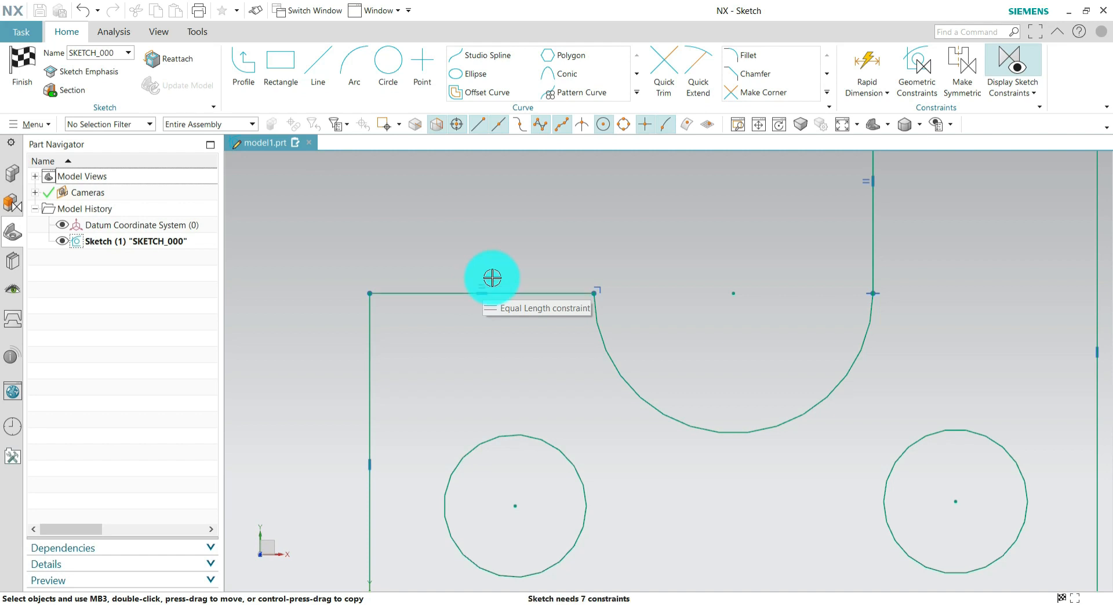
pyautogui.scroll(-3, 461, 364)
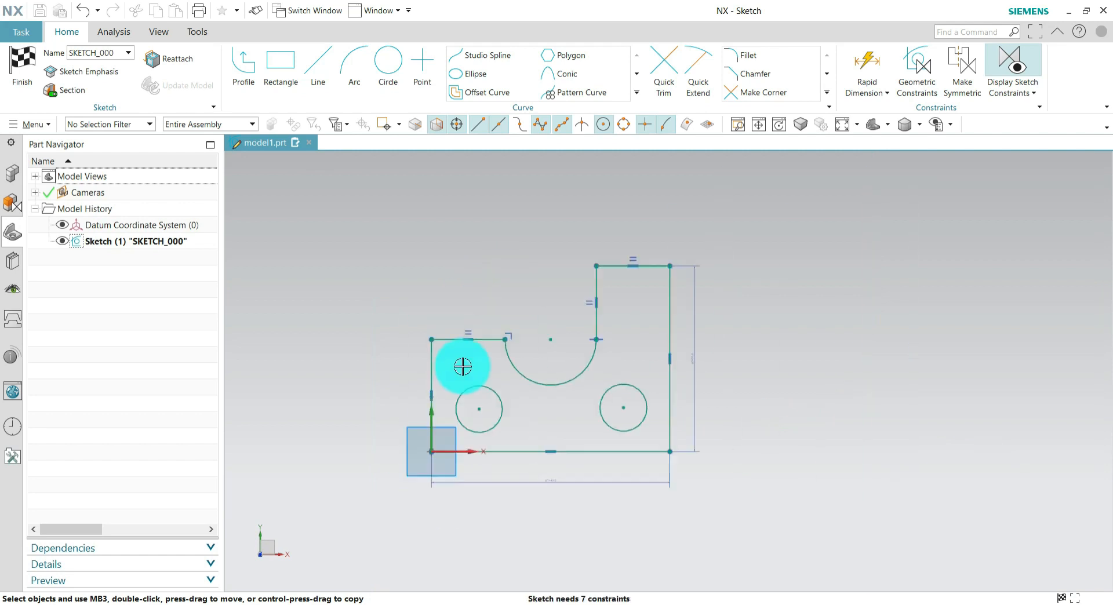
pyautogui.scroll(2, 449, 306)
pyautogui.scroll(-2, 514, 375)
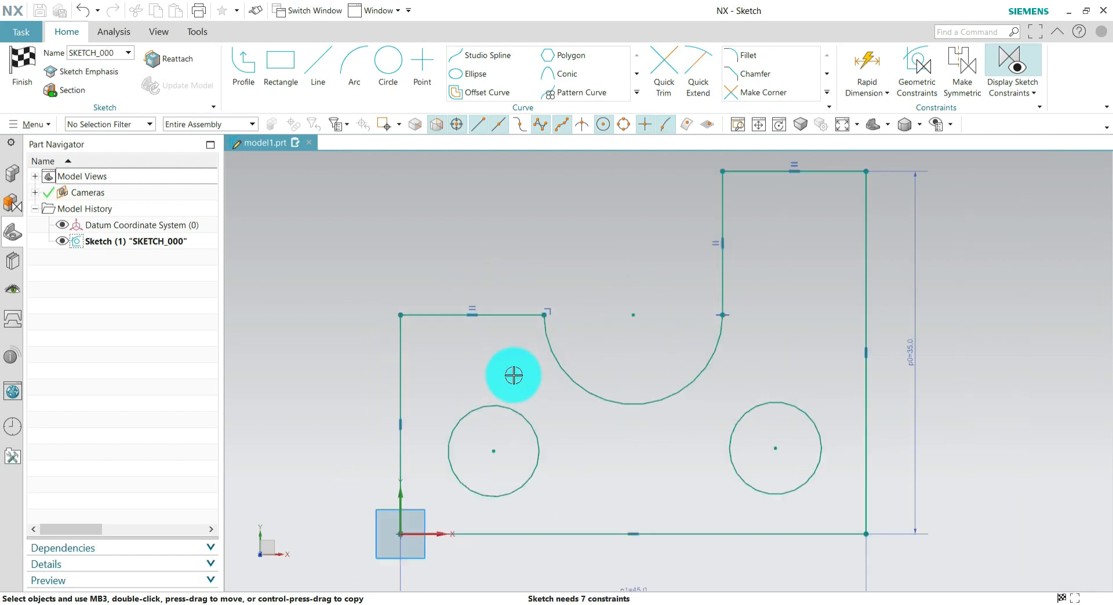
pyautogui.scroll(4, 462, 398)
pyautogui.scroll(3, 430, 399)
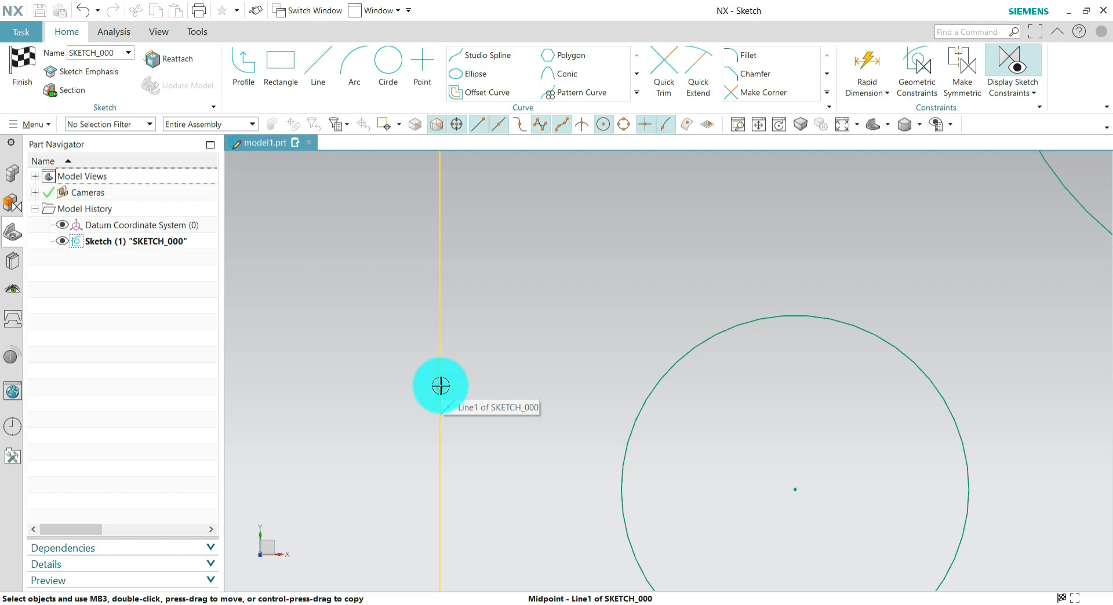
pyautogui.scroll(2, 442, 386)
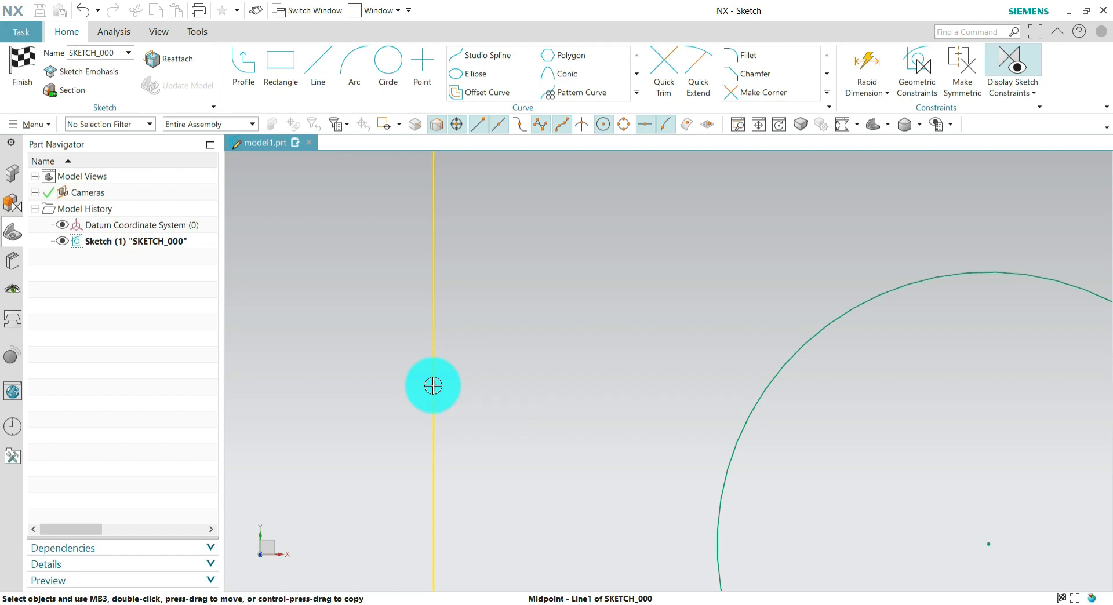
pyautogui.click(433, 386)
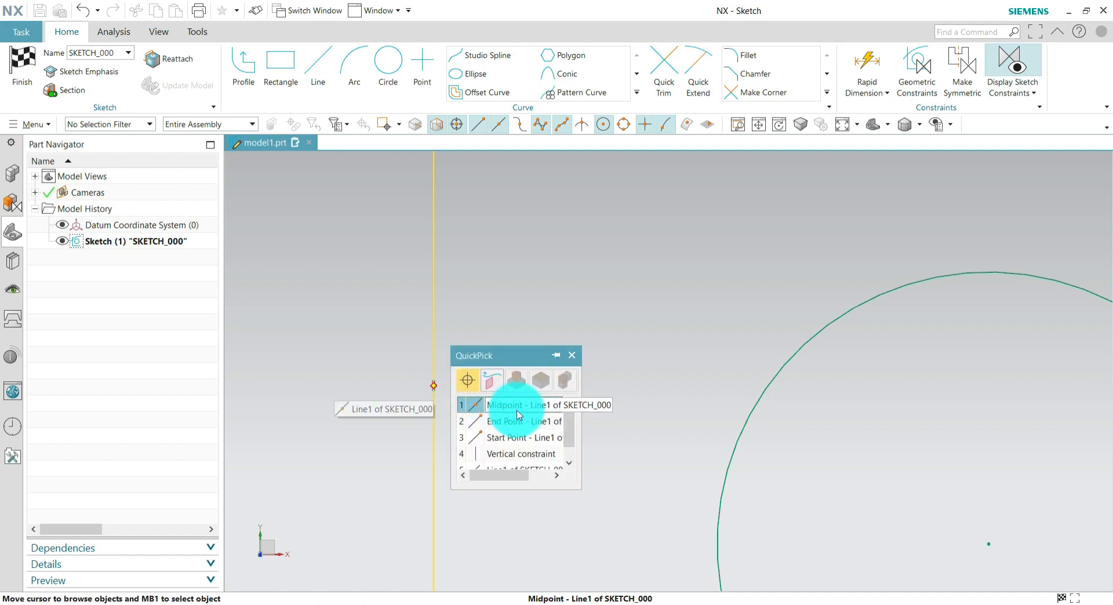
pyautogui.scroll(-1, 508, 438)
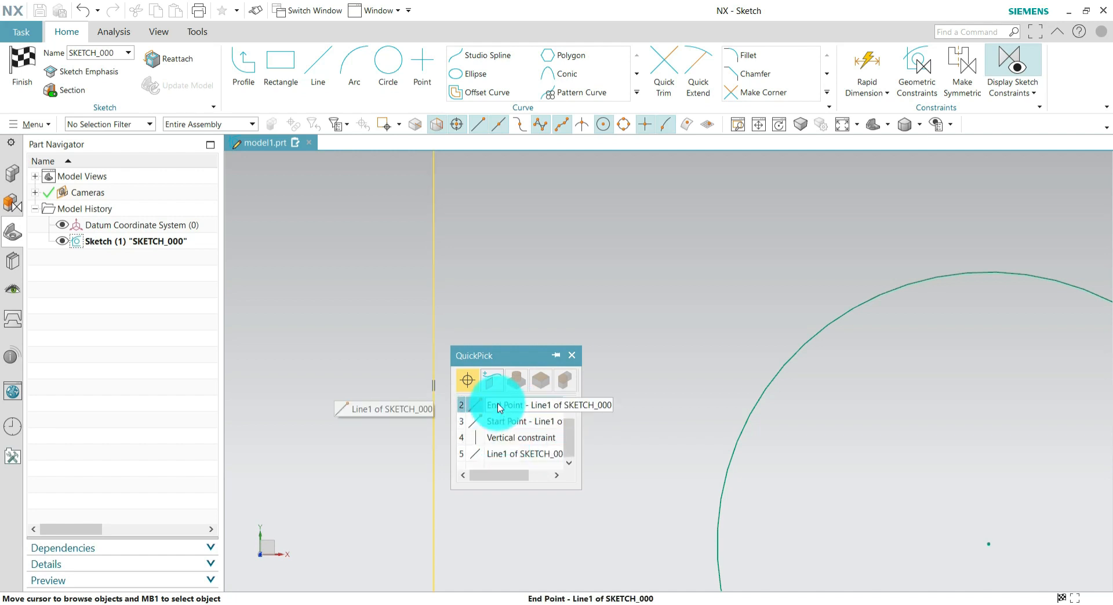
pyautogui.scroll(1, 503, 412)
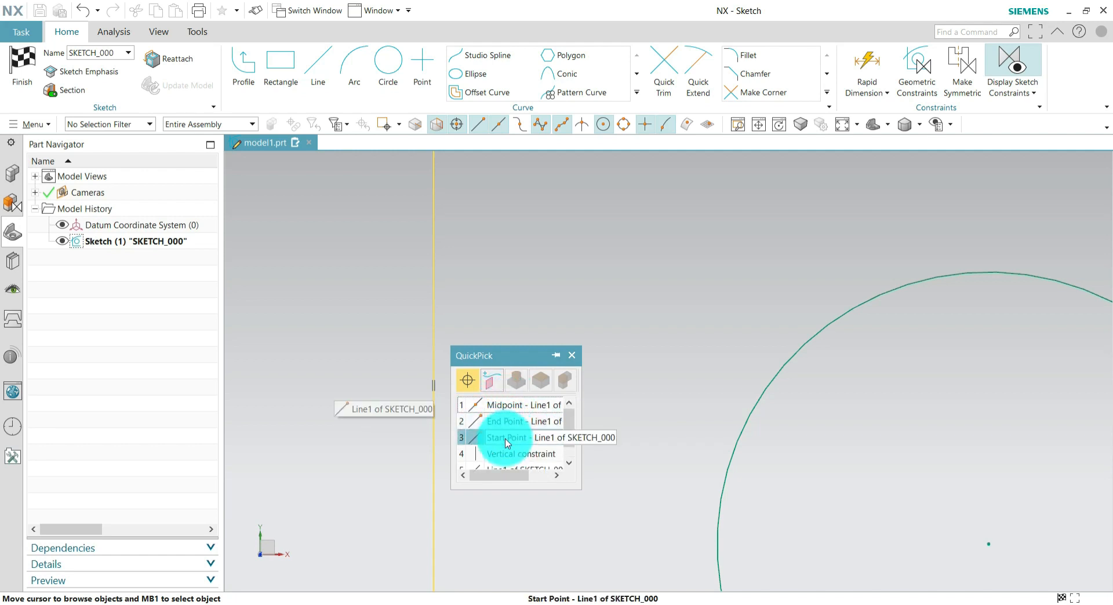
pyautogui.scroll(-1, 506, 444)
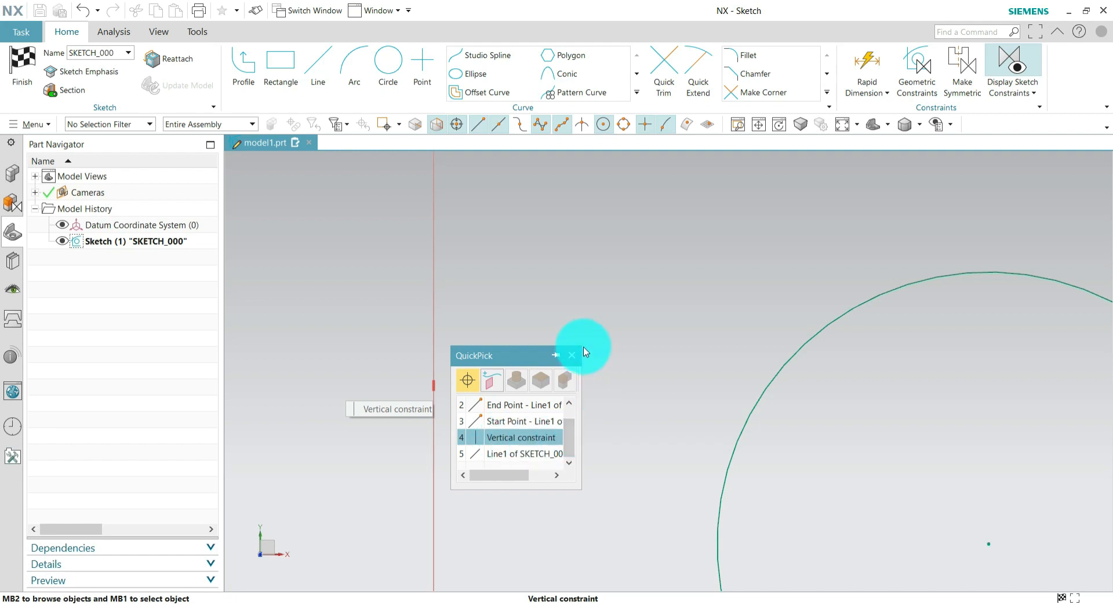
pyautogui.click(571, 356)
pyautogui.scroll(-5, 490, 398)
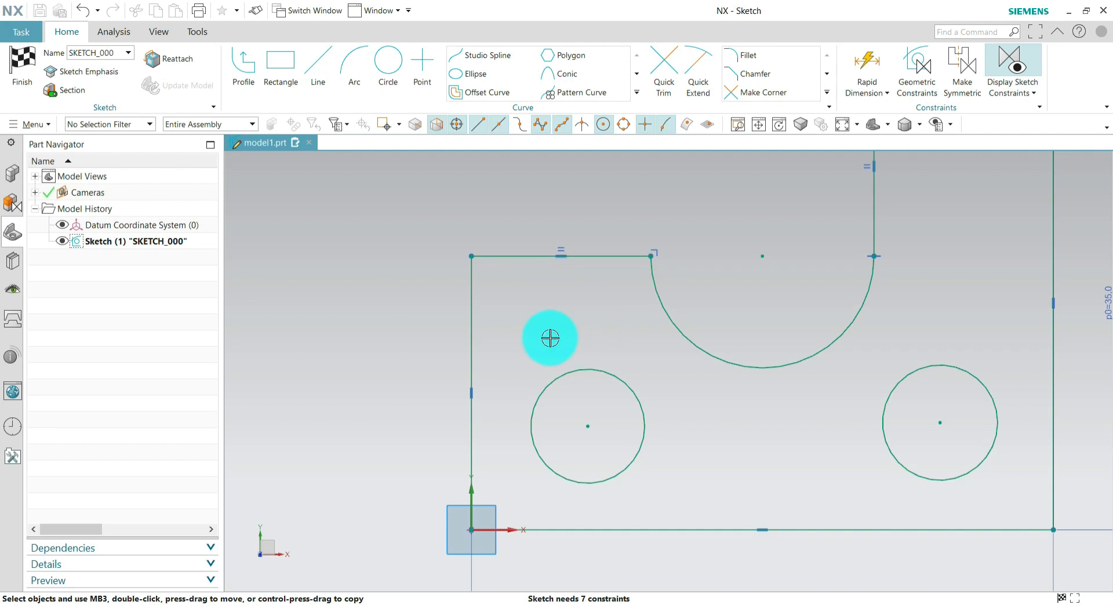
# Set the selection filter to Sketch Constraint and check the vertical constraint on the profile's left edge.
pyautogui.click(132, 131)
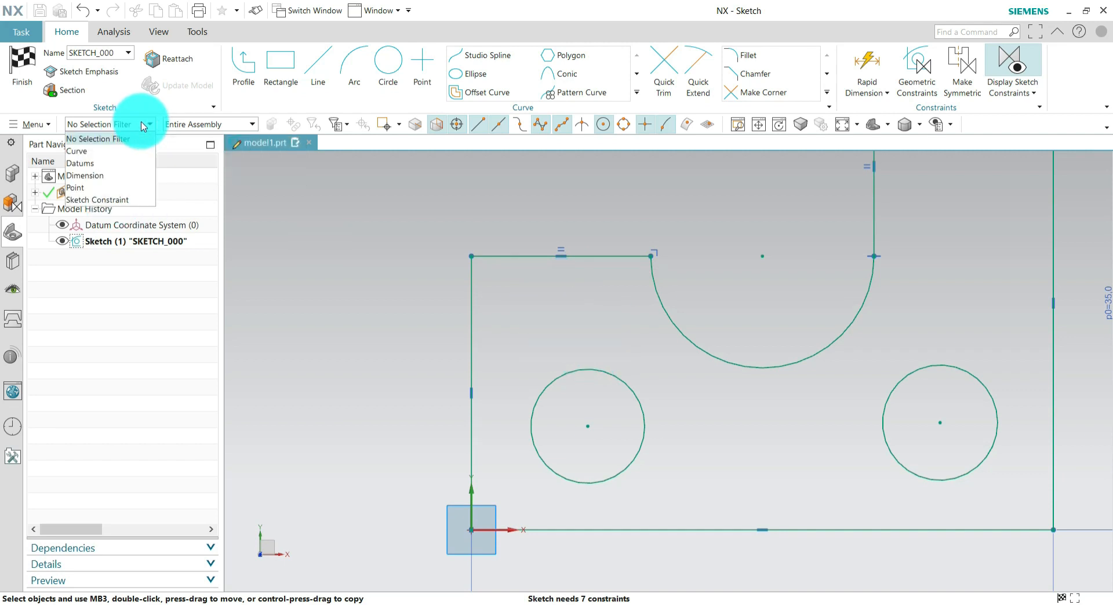
pyautogui.click(115, 201)
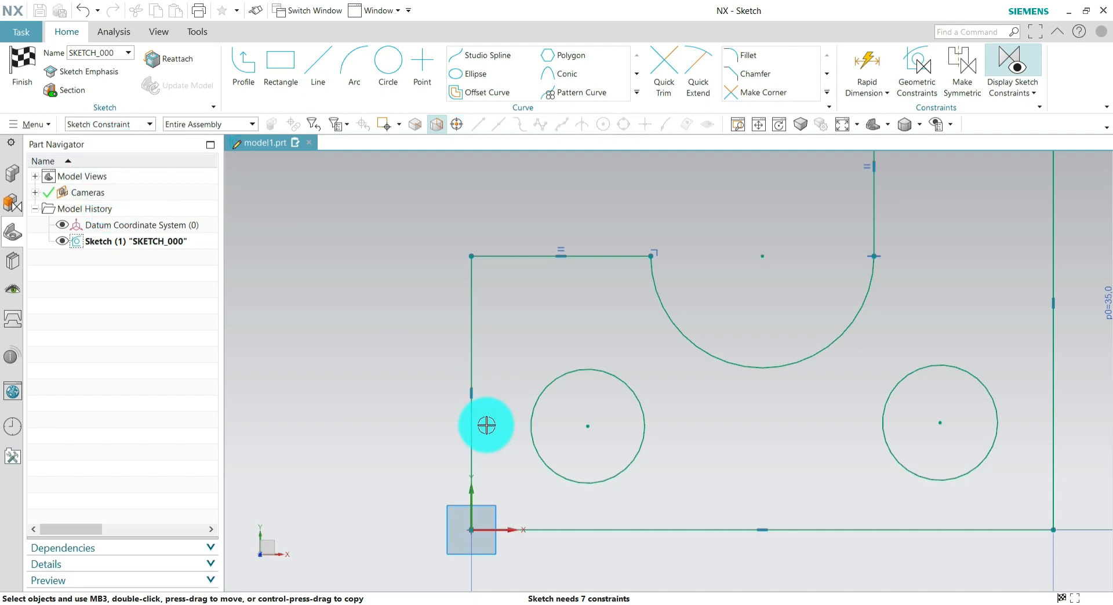
pyautogui.scroll(4, 486, 426)
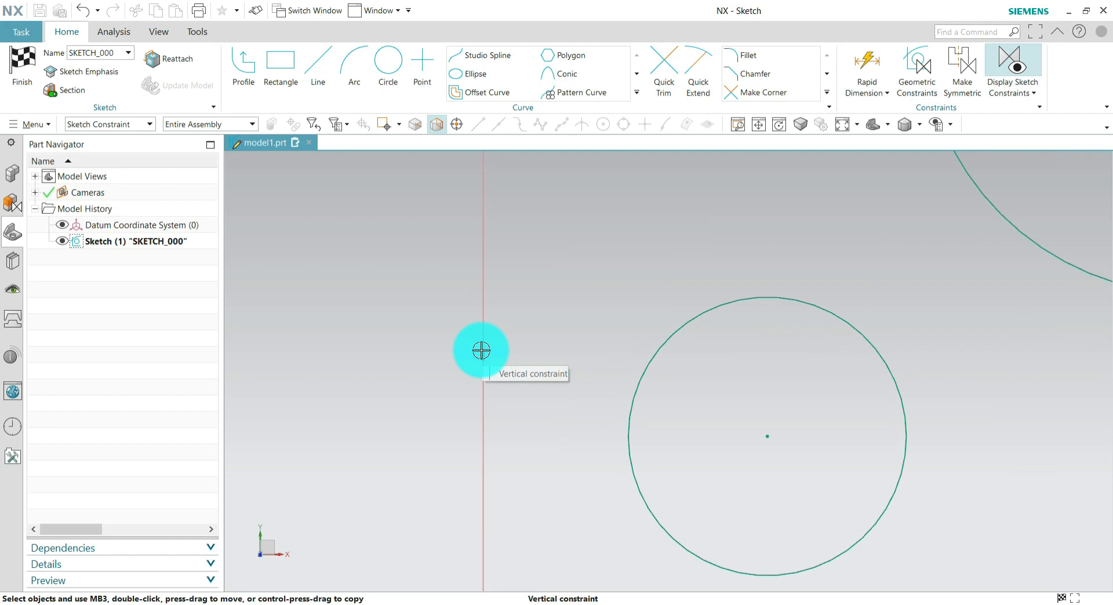
pyautogui.scroll(-5, 428, 399)
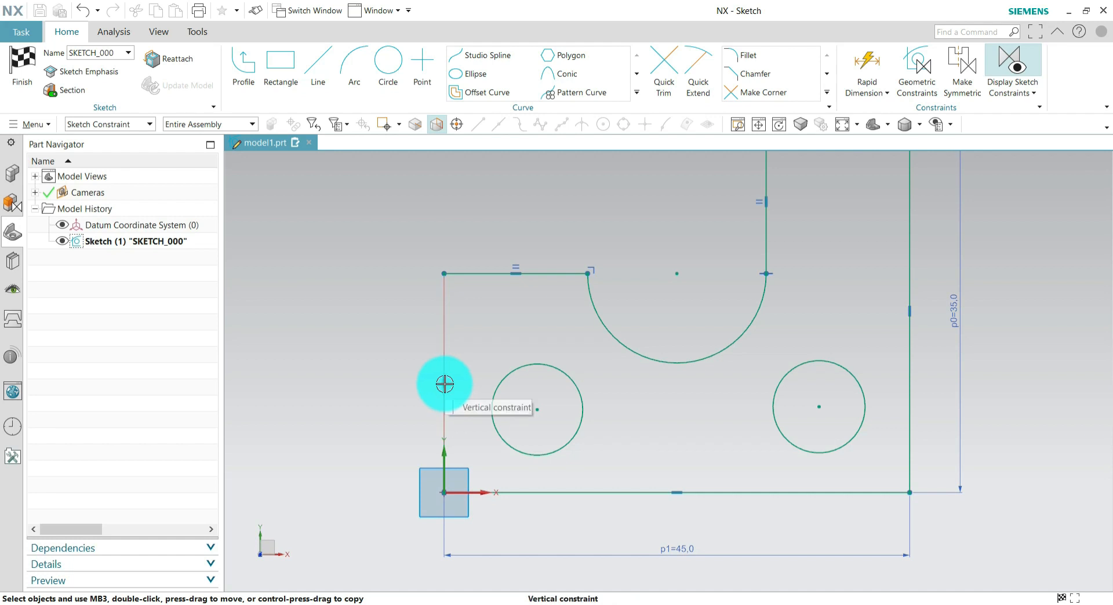
# List the constraints available for selection on the horizontal edge beside the semicircular arc, without choosing one.
pyautogui.scroll(1, 445, 384)
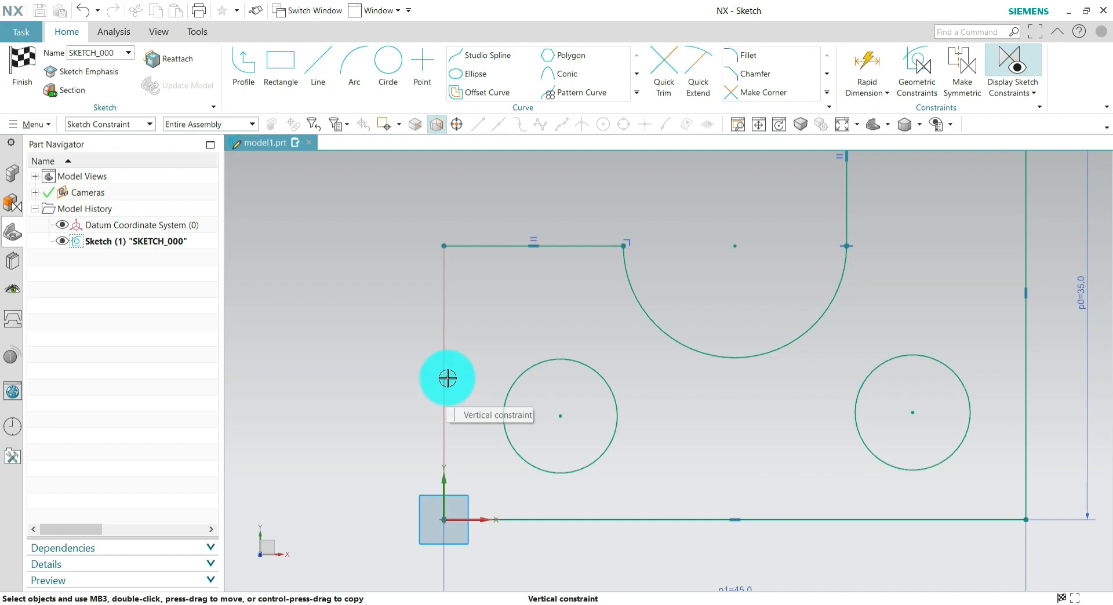
pyautogui.scroll(2, 561, 220)
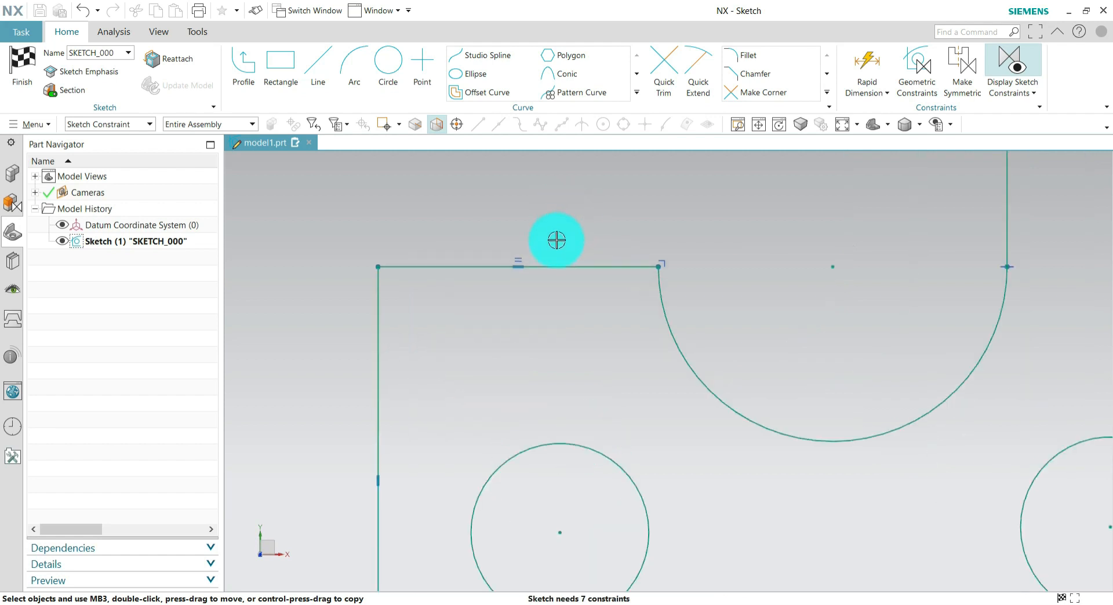
pyautogui.scroll(3, 557, 240)
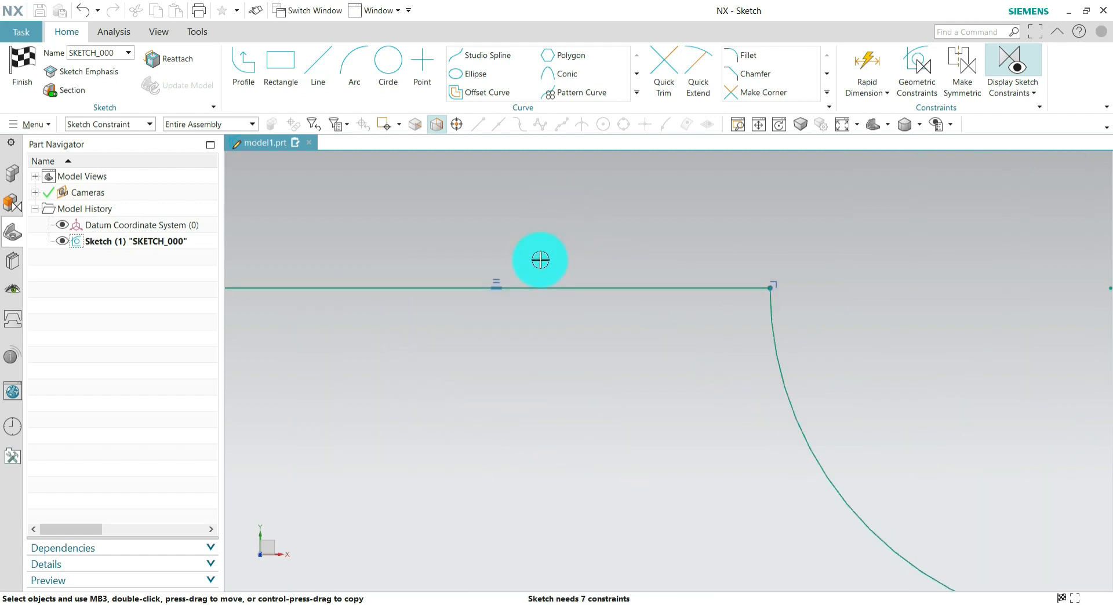
pyautogui.click(496, 288)
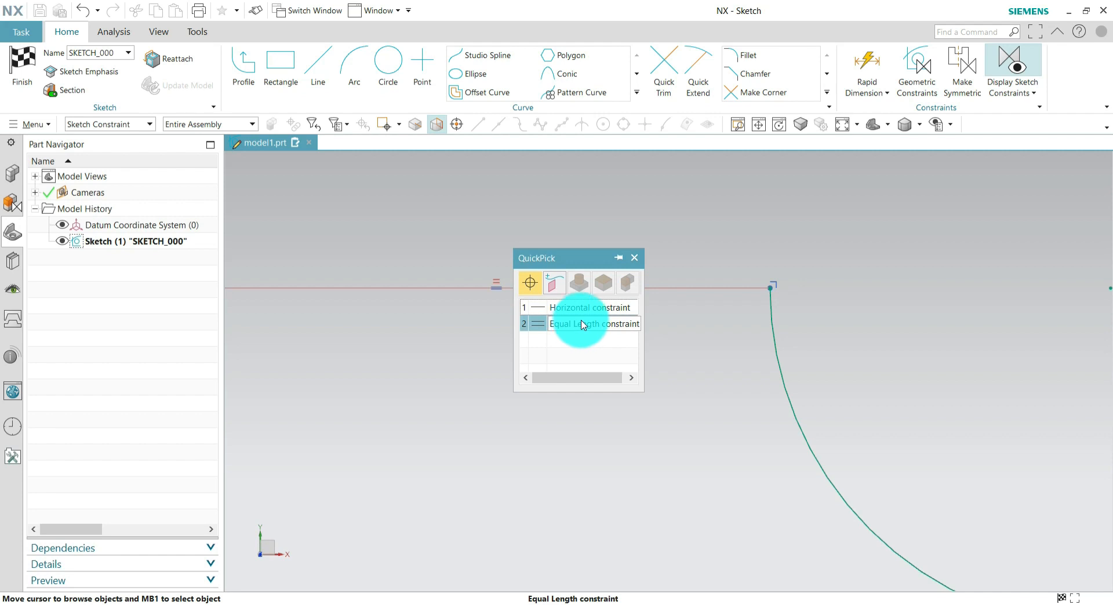
pyautogui.click(635, 258)
# Examine the constraint markers on the left vertical edge and on the horizontal edge beside the arc.
pyautogui.scroll(-5, 673, 274)
pyautogui.scroll(2, 511, 458)
pyautogui.scroll(1, 576, 382)
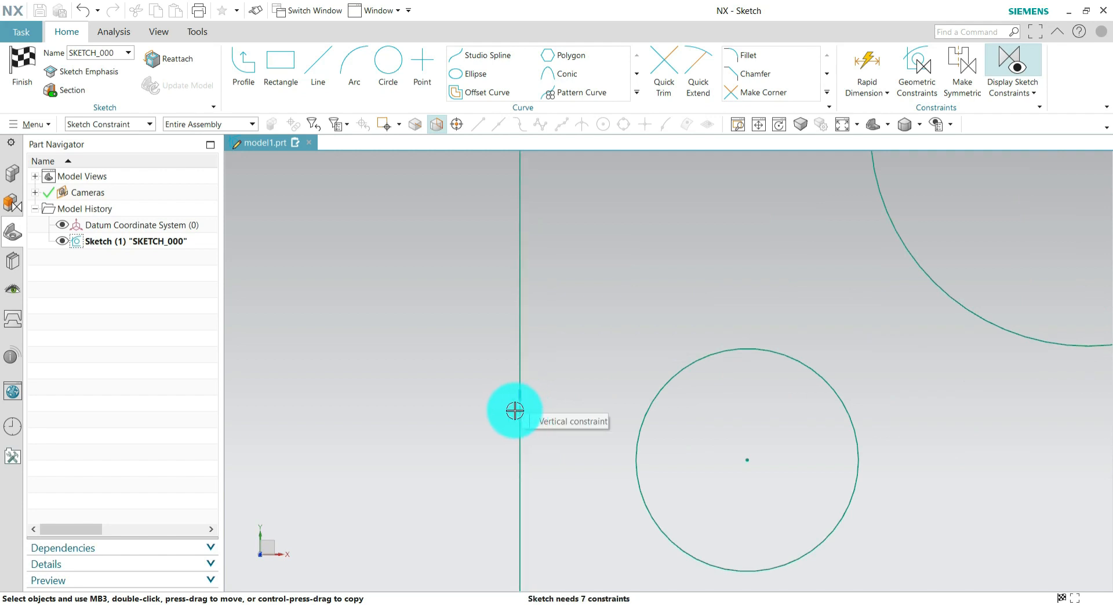
pyautogui.scroll(-6, 521, 403)
pyautogui.scroll(2, 770, 253)
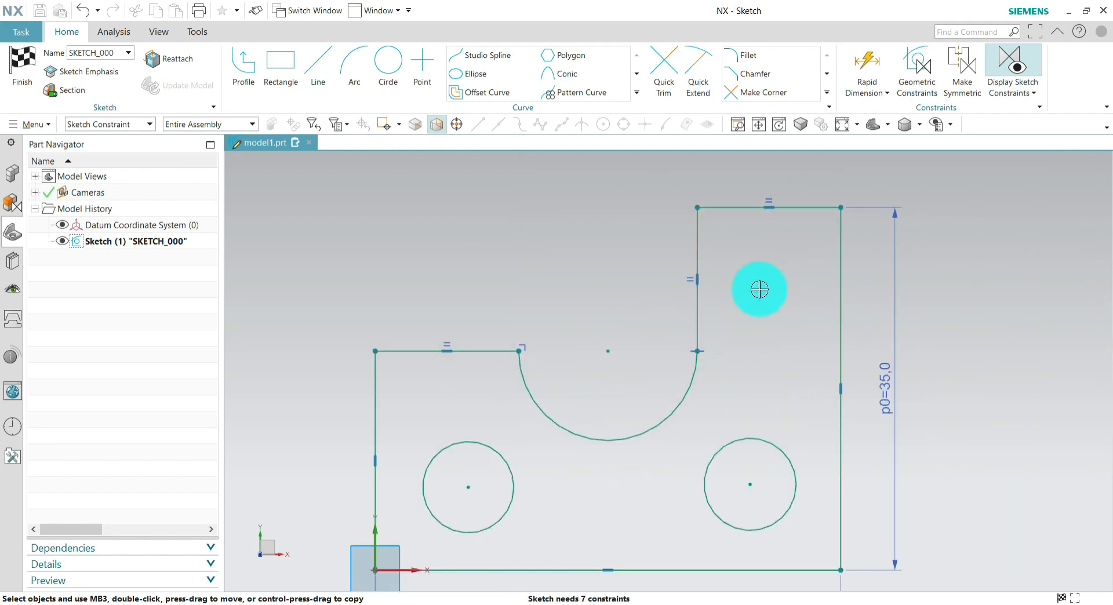
pyautogui.scroll(-2, 642, 343)
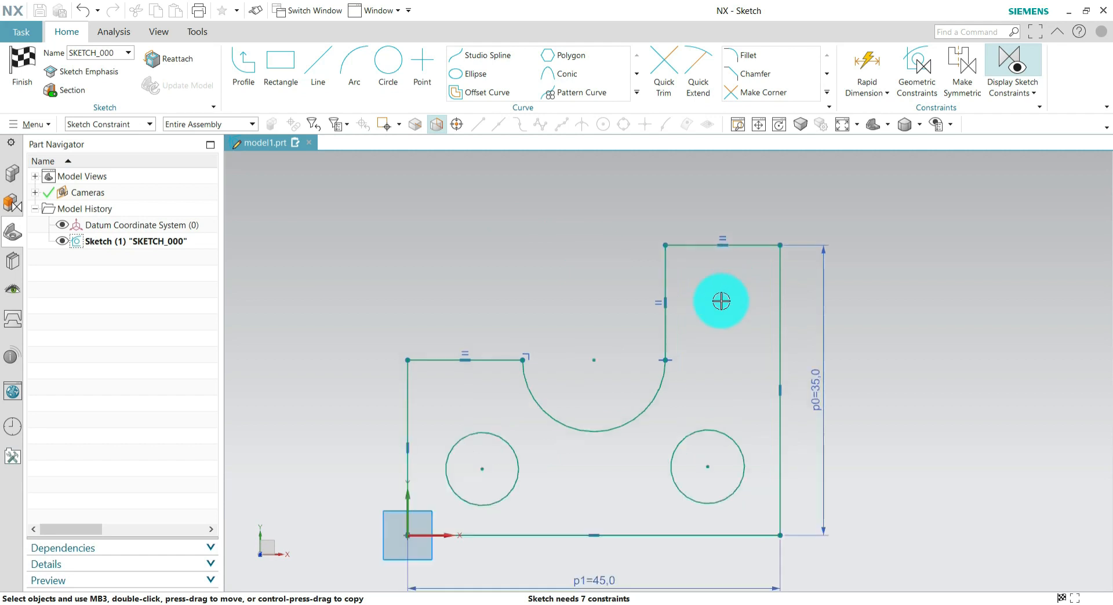
pyautogui.scroll(1, 720, 301)
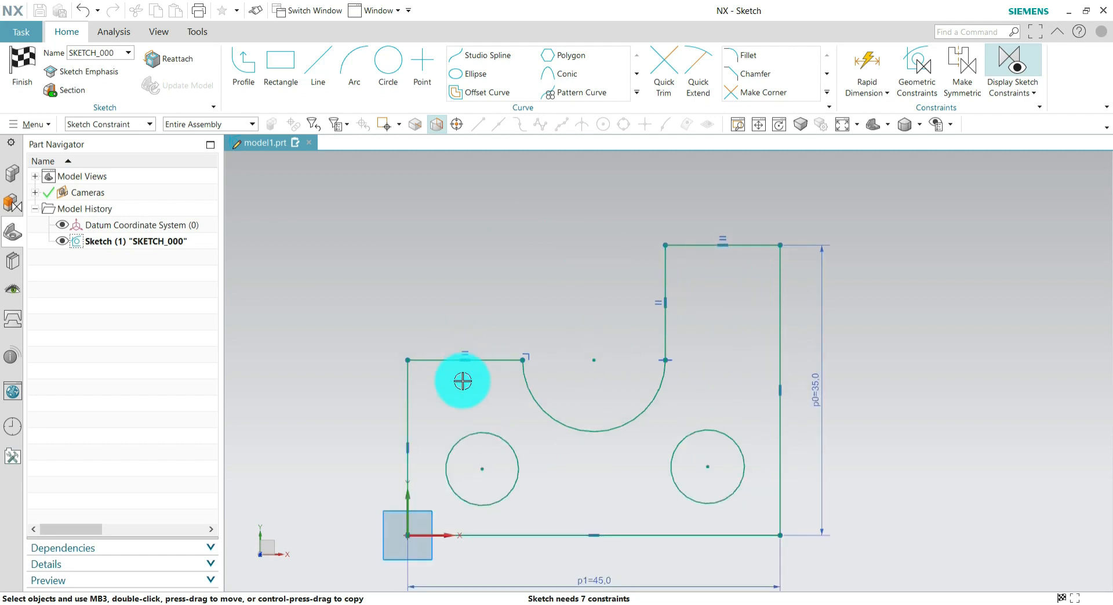
pyautogui.scroll(2, 462, 381)
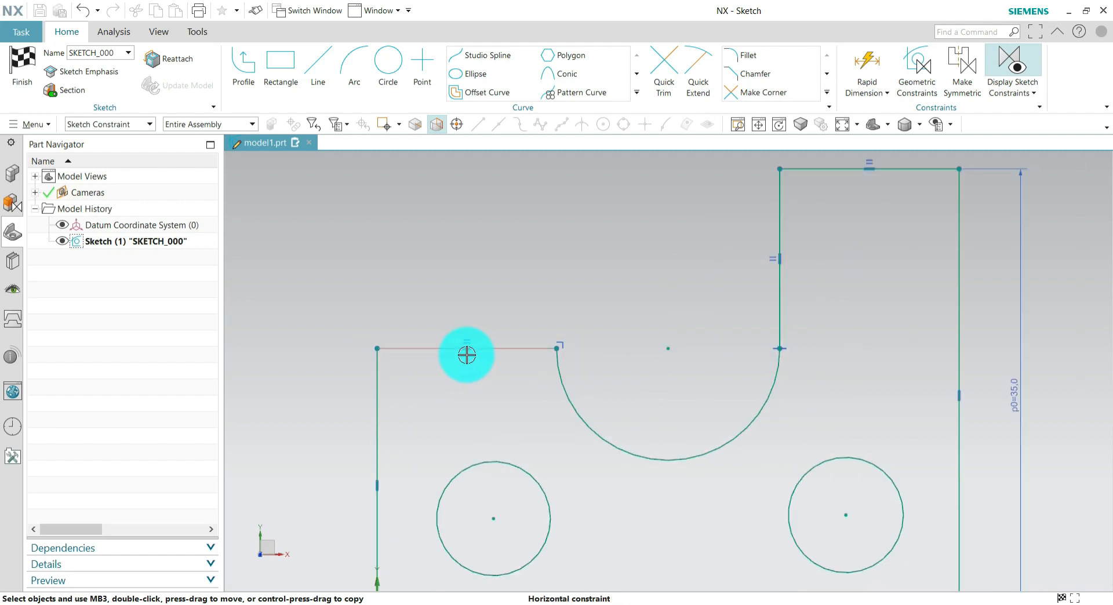
pyautogui.scroll(2, 464, 355)
pyautogui.scroll(-2, 481, 349)
pyautogui.scroll(-1, 484, 293)
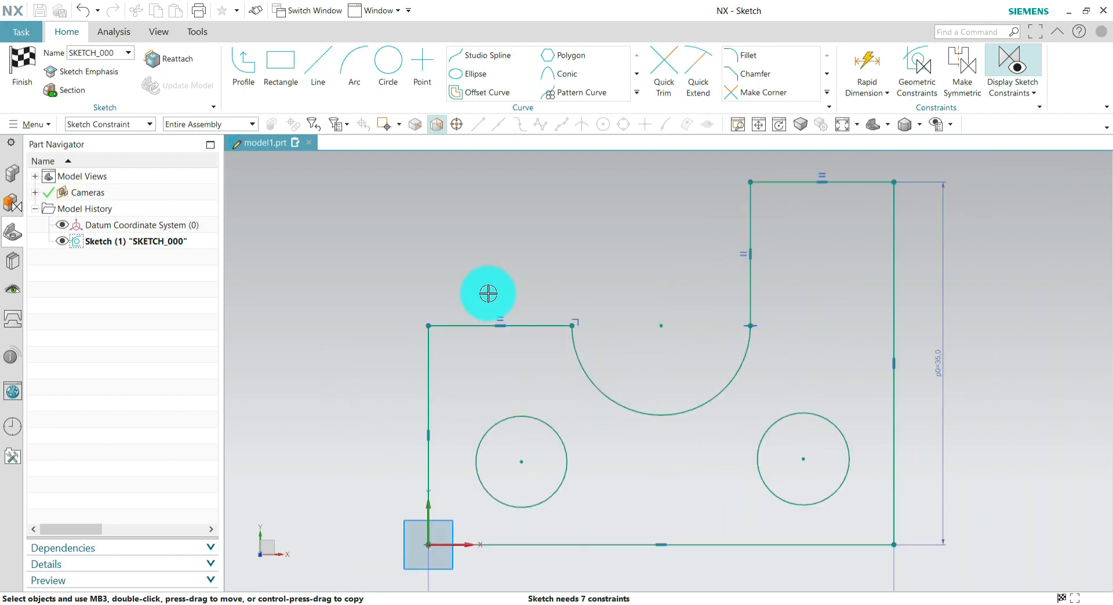
# Delete the Equal Length constraint between the horizontal edge beside the arc and the profile's top edge.
pyautogui.scroll(1, 494, 341)
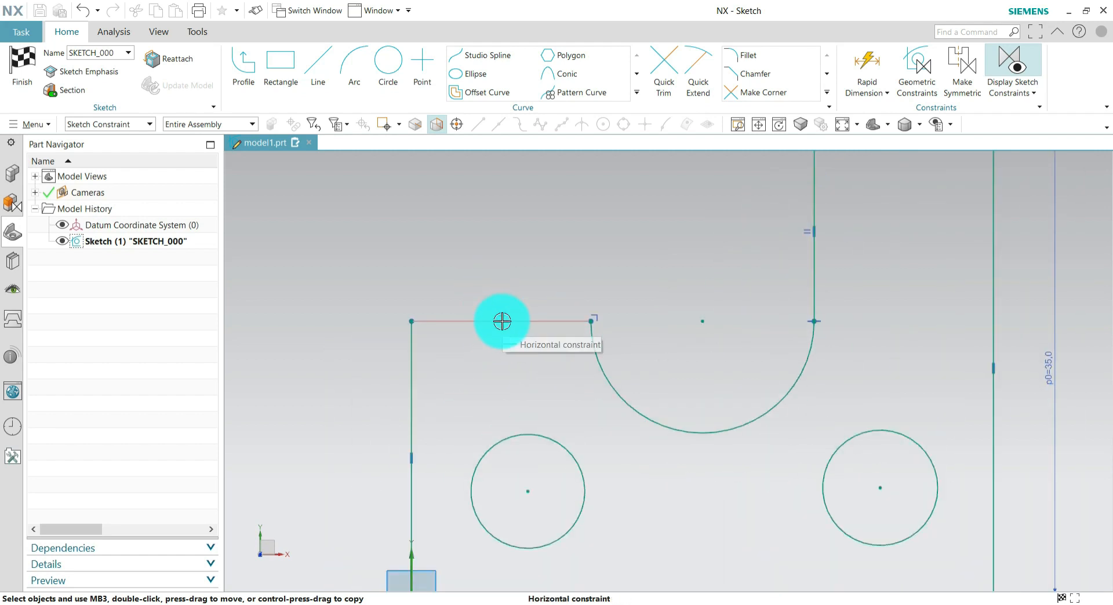
pyautogui.click(502, 321)
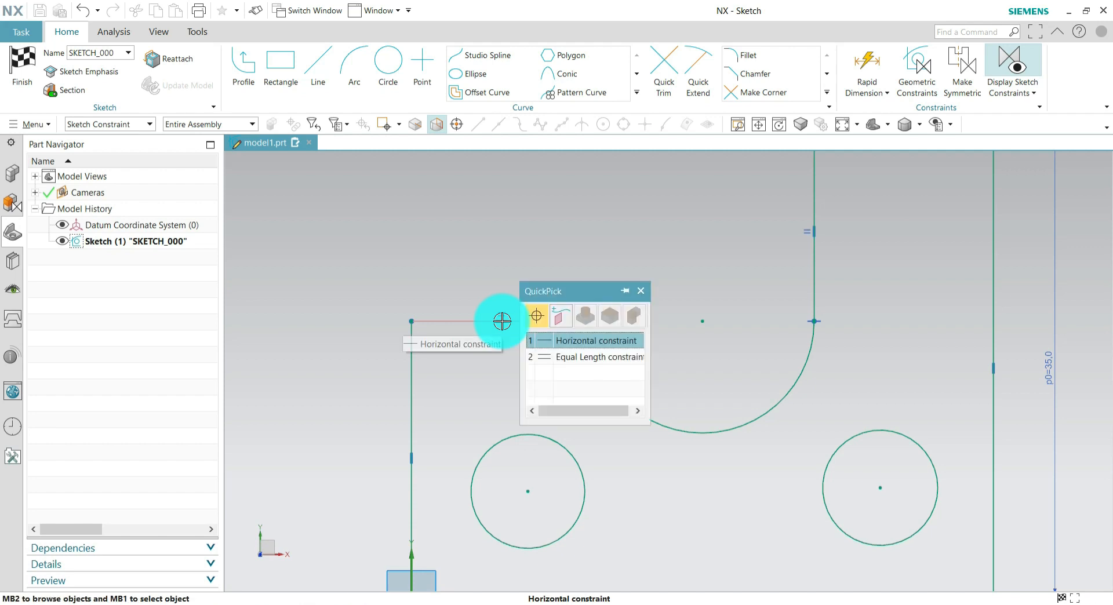
pyautogui.click(577, 363)
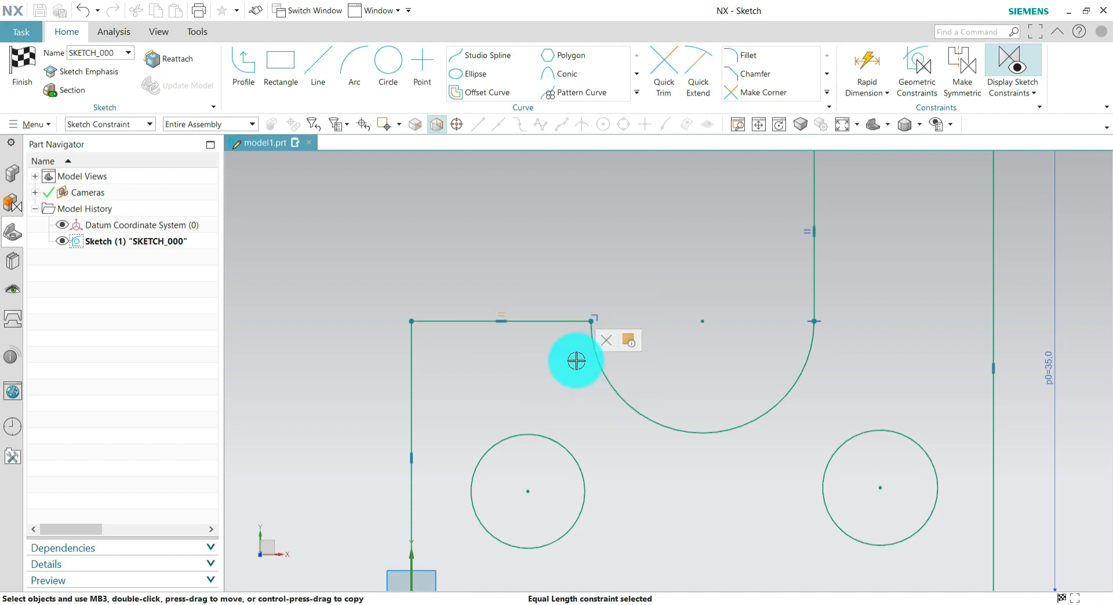
pyautogui.scroll(-4, 482, 343)
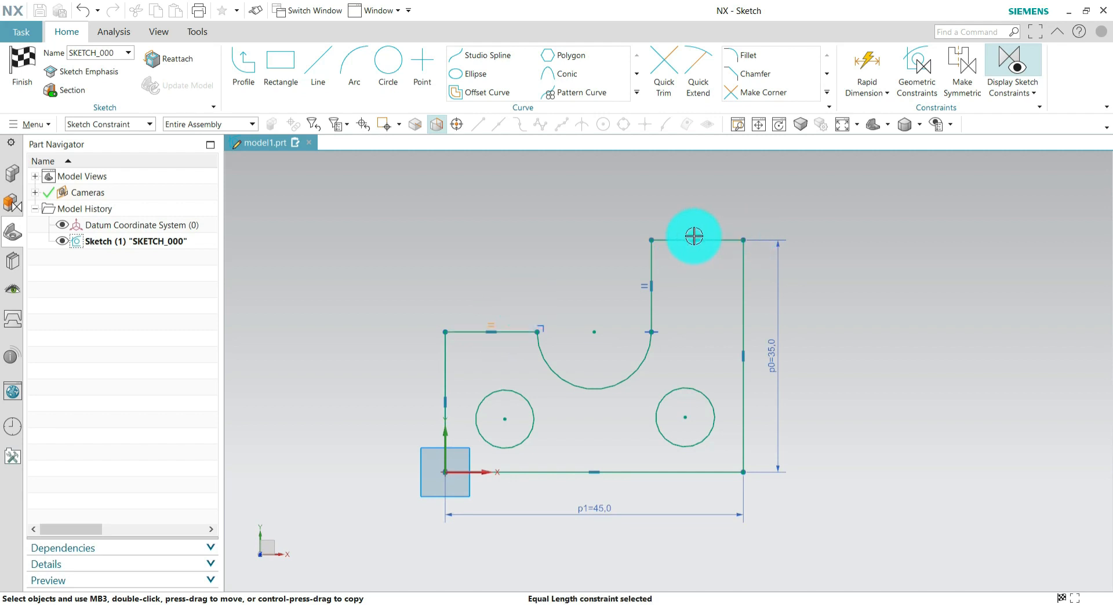
pyautogui.click(685, 233)
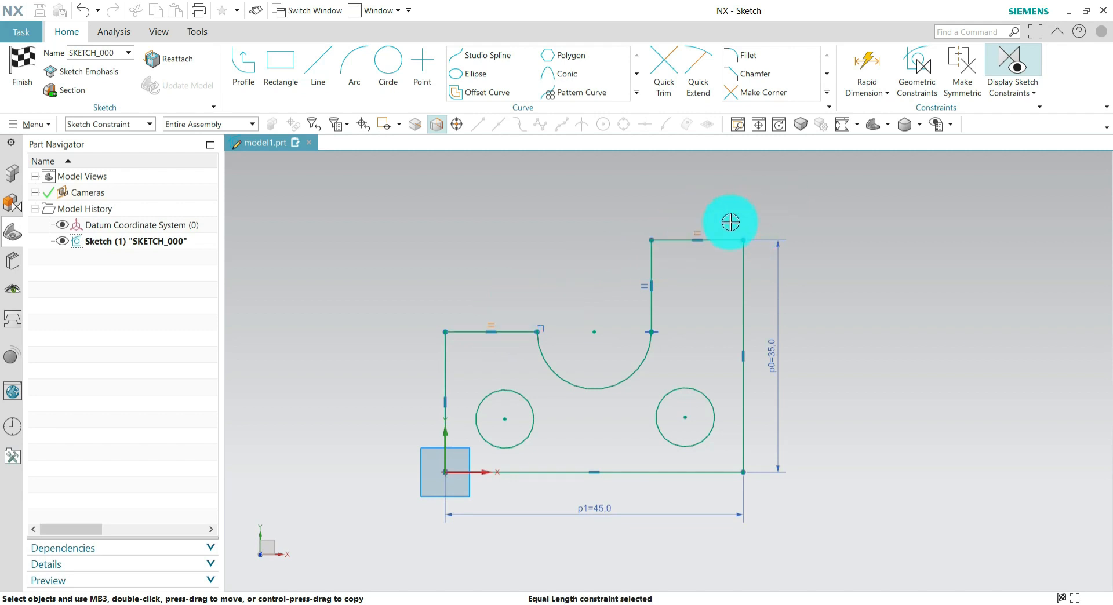
pyautogui.scroll(2, 536, 330)
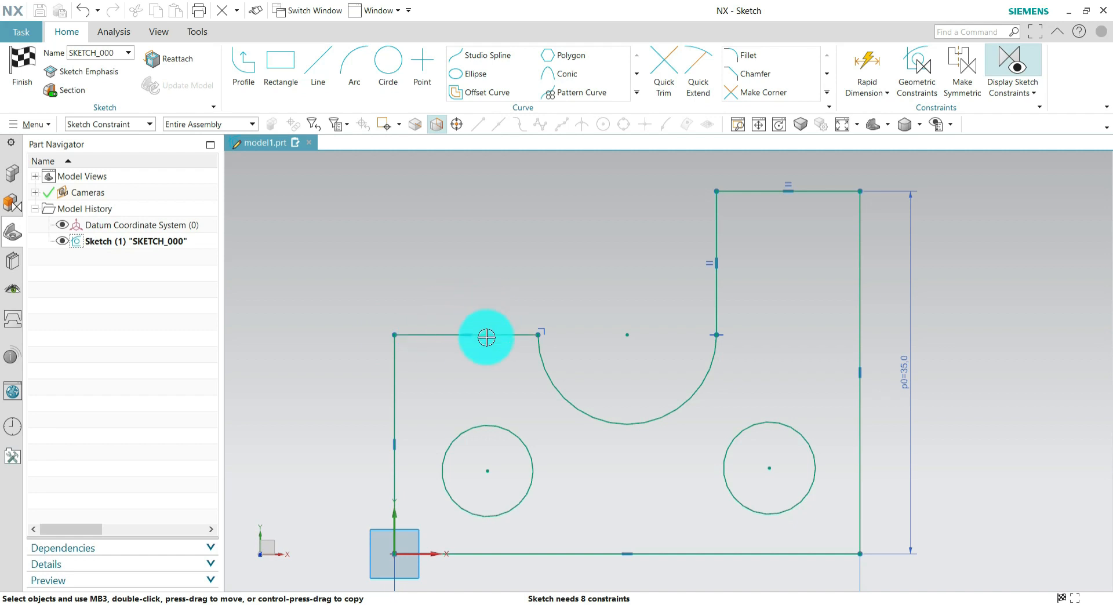
# Set the selection filter to No Selection Filter and delete the Equal Length constraint between the profile's top edge and the adjoining vertical edge.
pyautogui.click(131, 124)
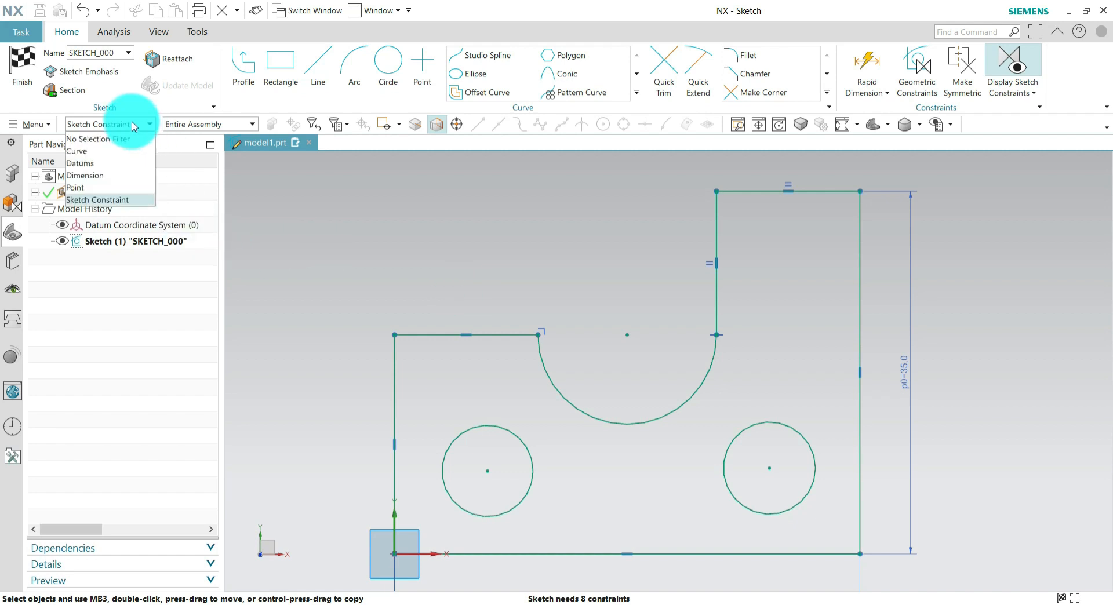
pyautogui.click(112, 139)
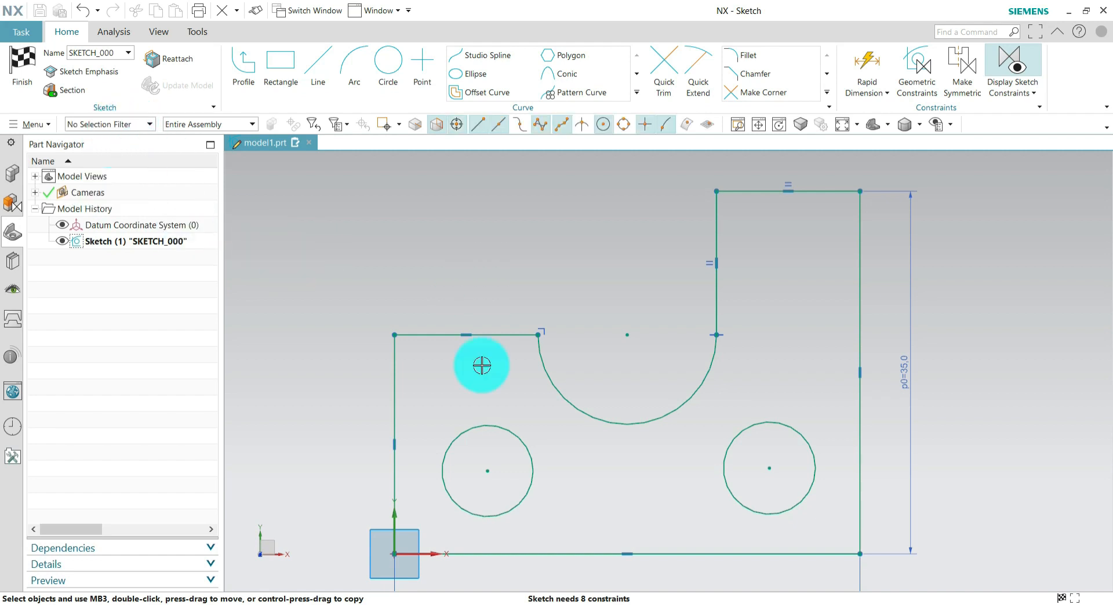
pyautogui.scroll(-2, 582, 364)
pyautogui.scroll(3, 740, 278)
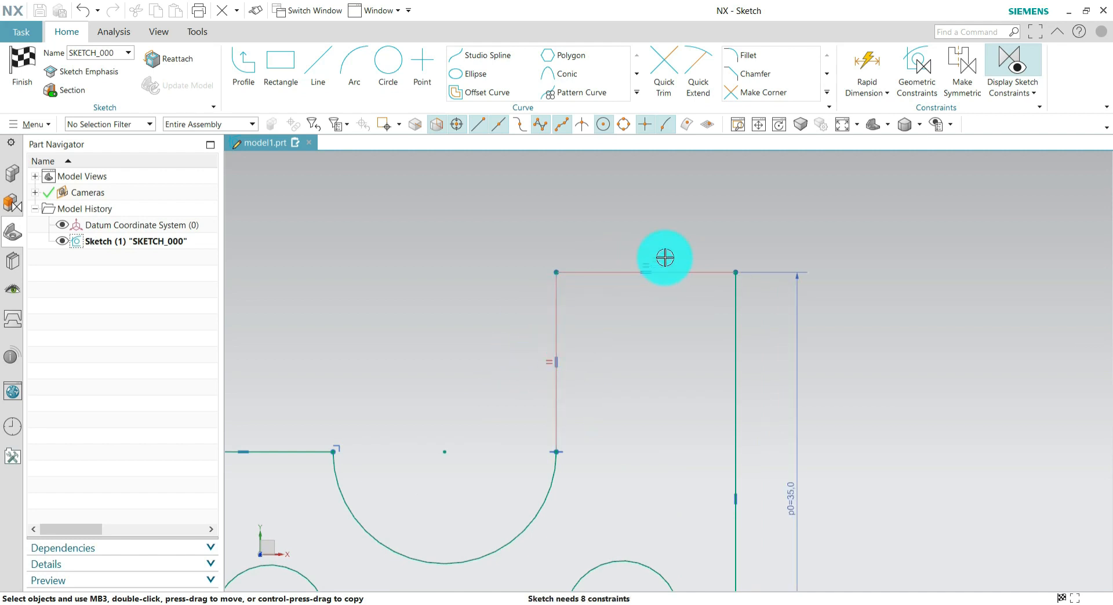
pyautogui.scroll(2, 645, 258)
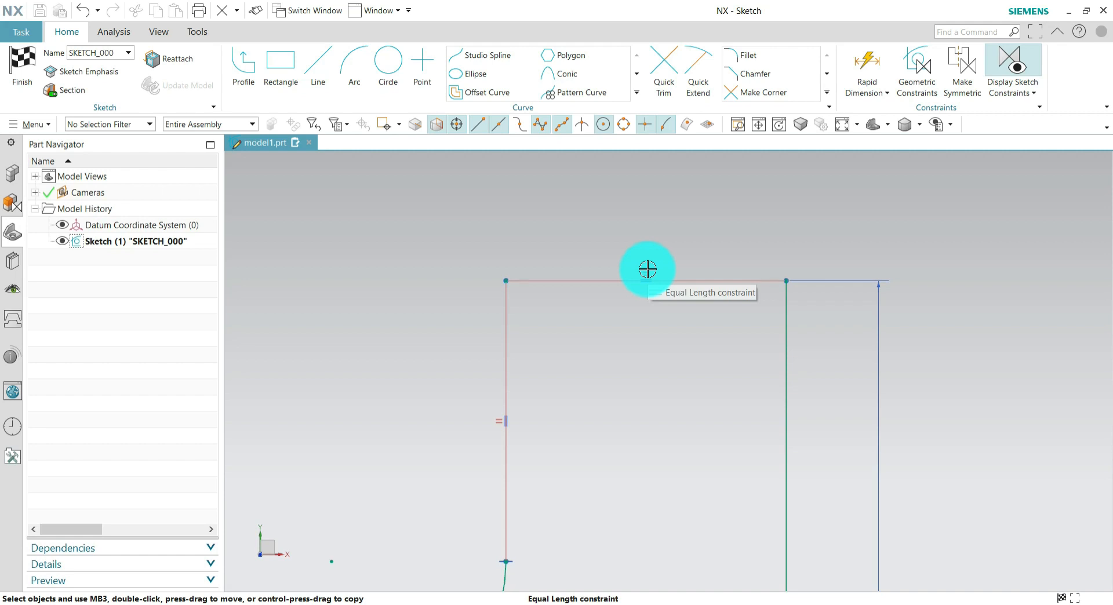
pyautogui.scroll(5, 646, 277)
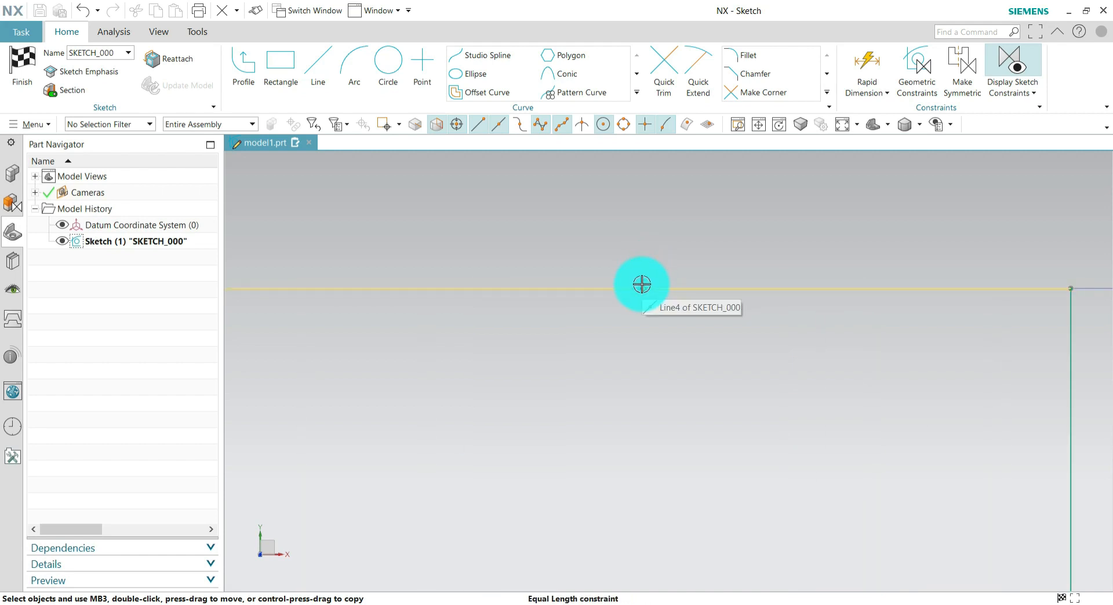
pyautogui.click(642, 284)
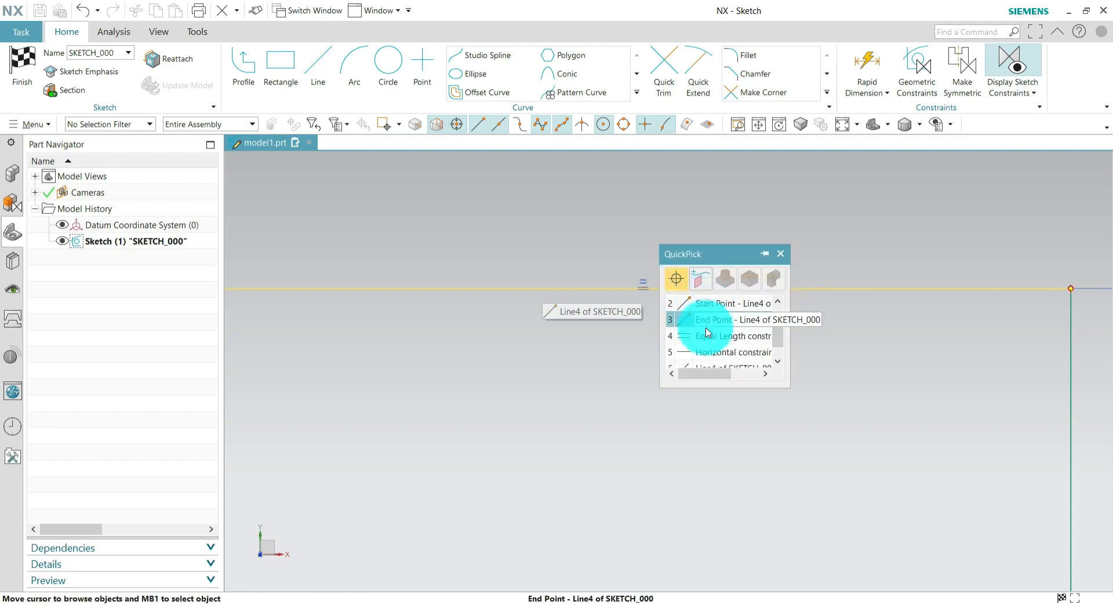
pyautogui.scroll(-1, 707, 328)
pyautogui.scroll(1, 712, 319)
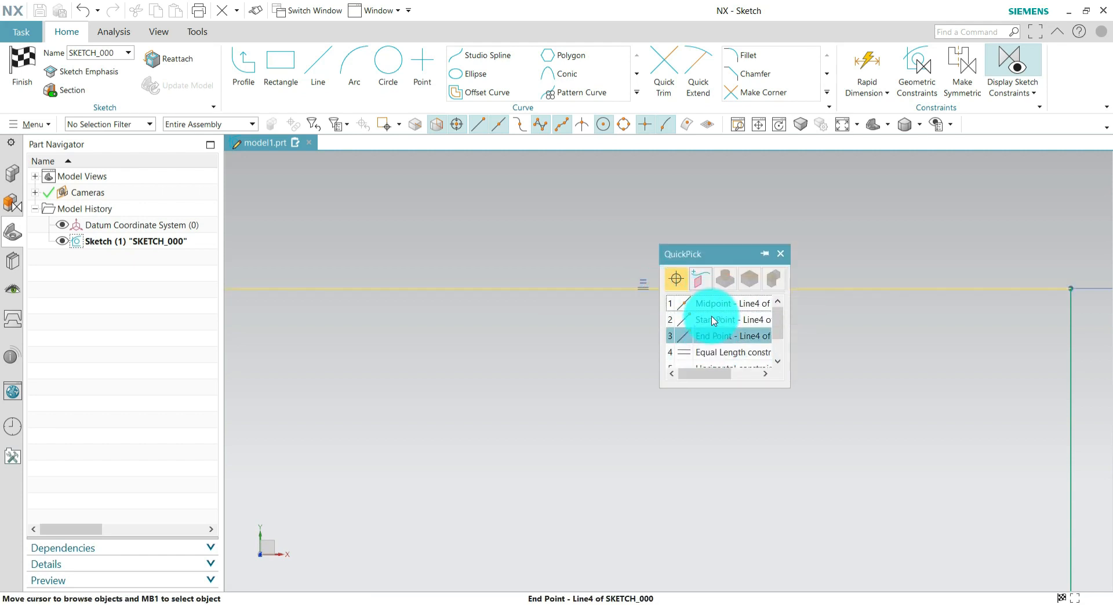
pyautogui.scroll(-1, 712, 343)
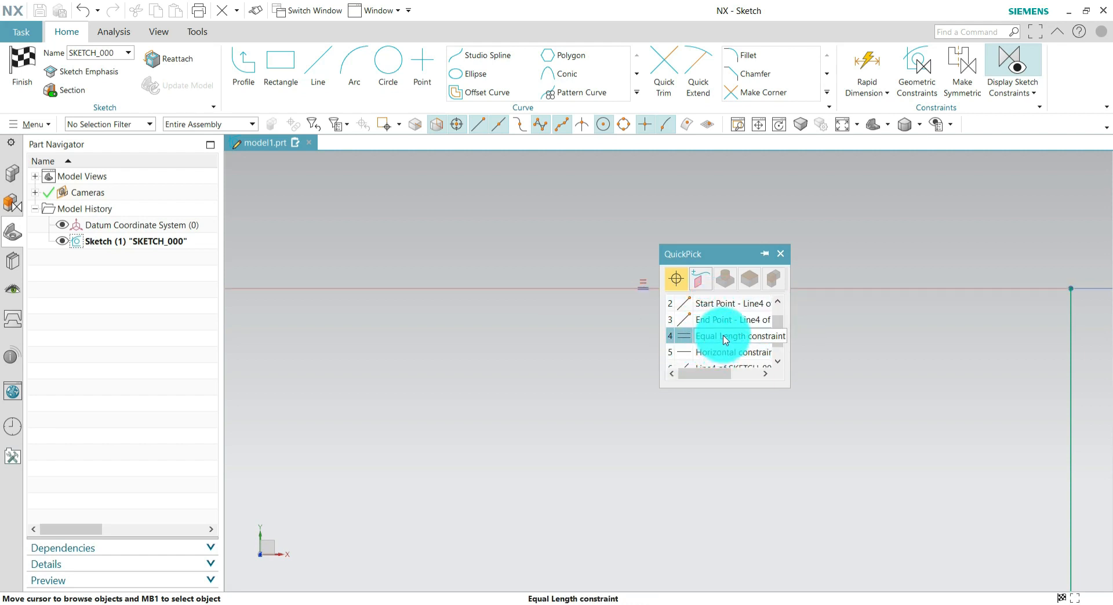
pyautogui.click(710, 336)
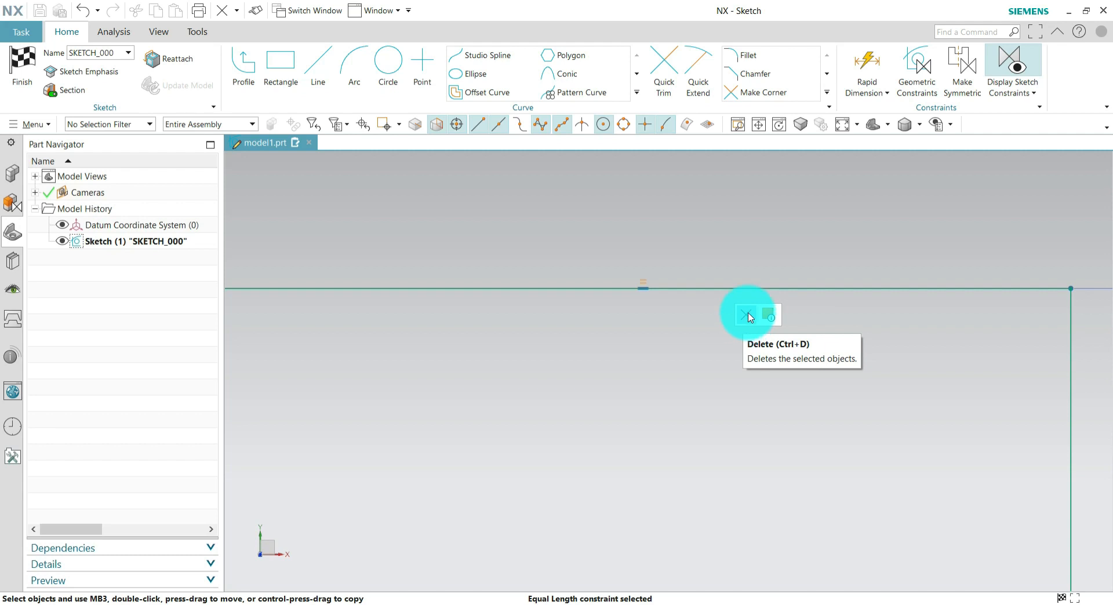
pyautogui.click(748, 317)
# Delete the Perpendicular constraint between the semicircular arc and the horizontal edge beside it.
pyautogui.scroll(-5, 745, 316)
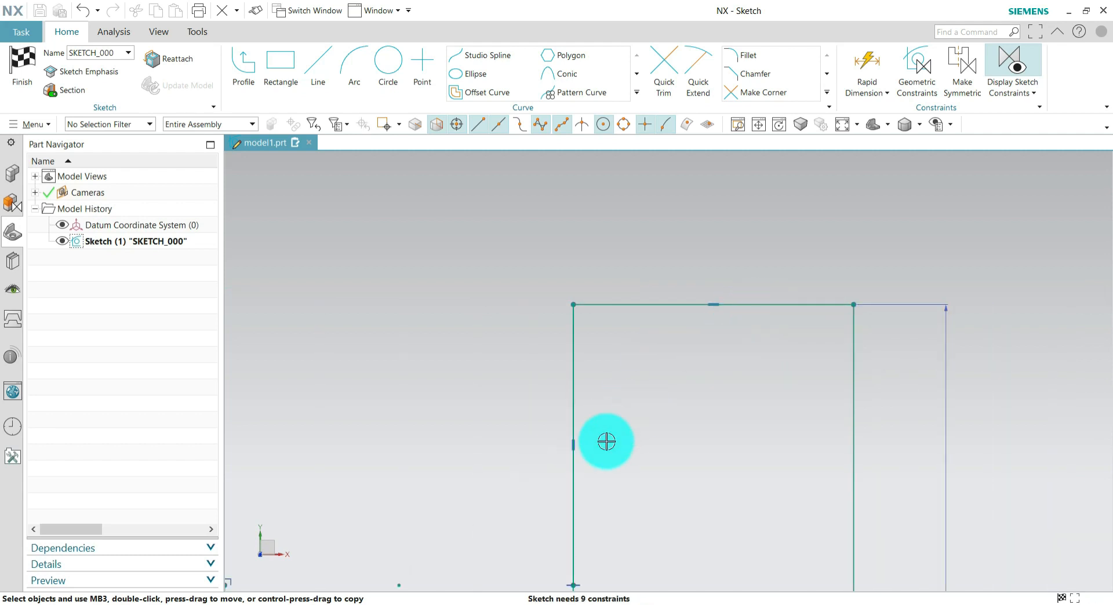
pyautogui.scroll(-2, 725, 309)
pyautogui.scroll(1, 665, 381)
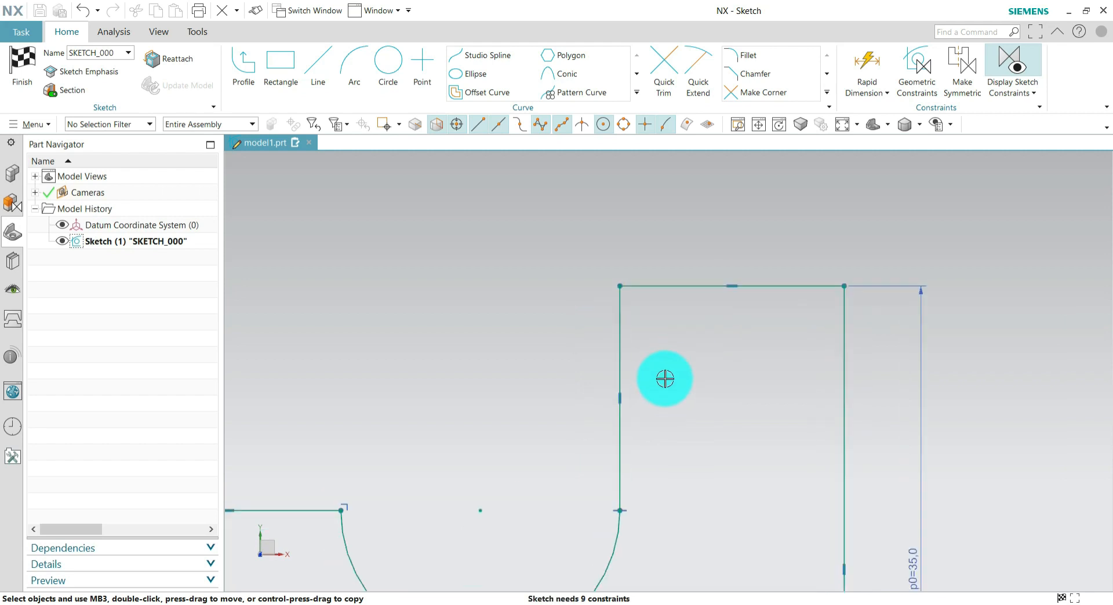
pyautogui.scroll(-2, 678, 373)
pyautogui.scroll(1, 708, 373)
pyautogui.scroll(-2, 704, 353)
pyautogui.scroll(1, 702, 356)
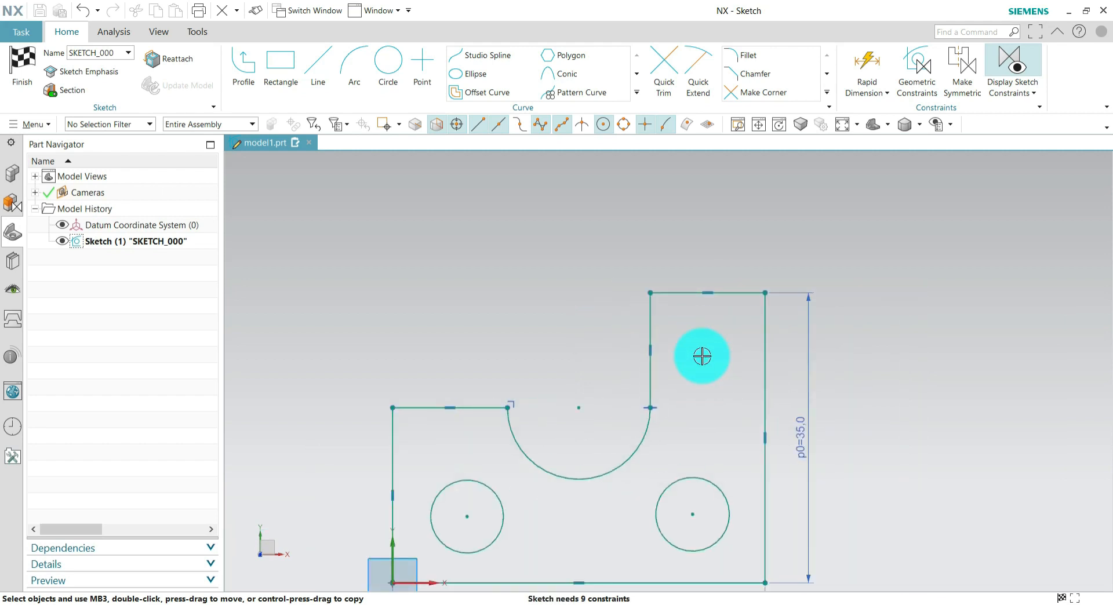
pyautogui.scroll(-2, 700, 359)
pyautogui.scroll(1, 597, 514)
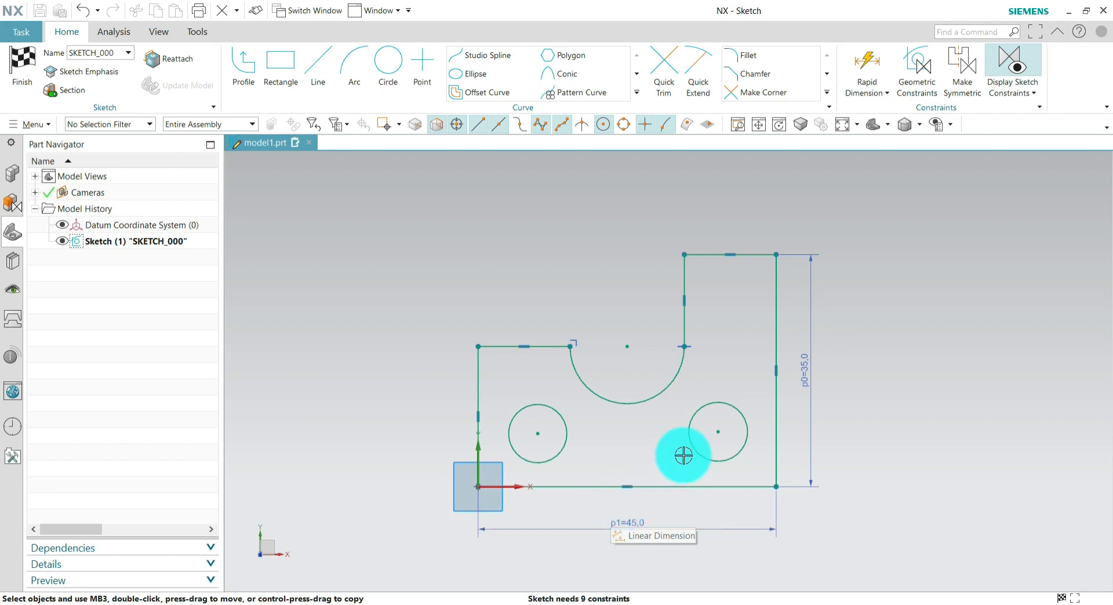
pyautogui.scroll(3, 574, 339)
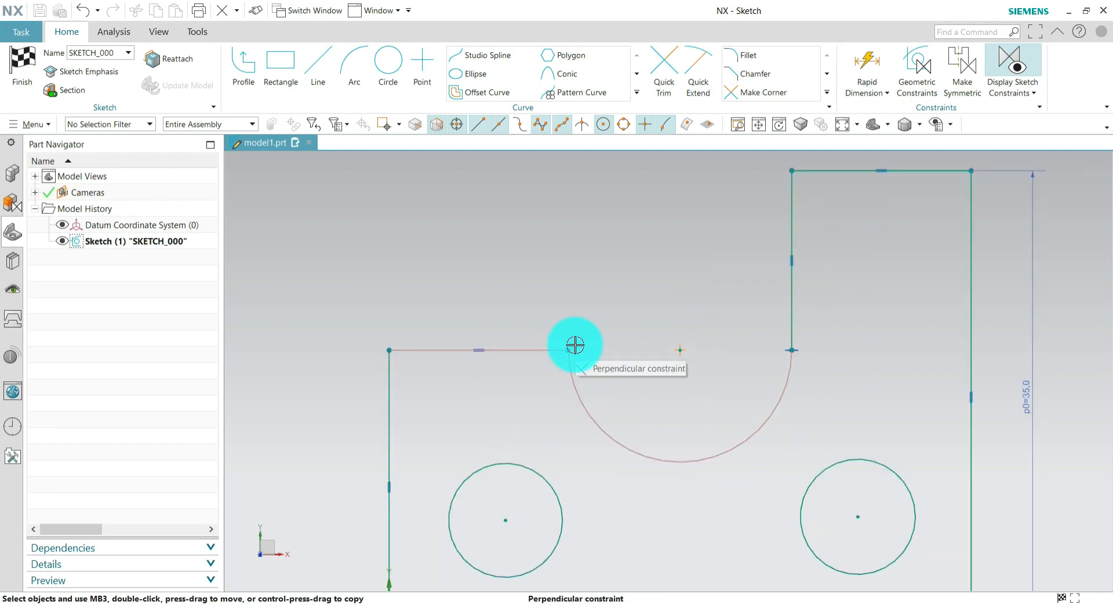
pyautogui.click(575, 345)
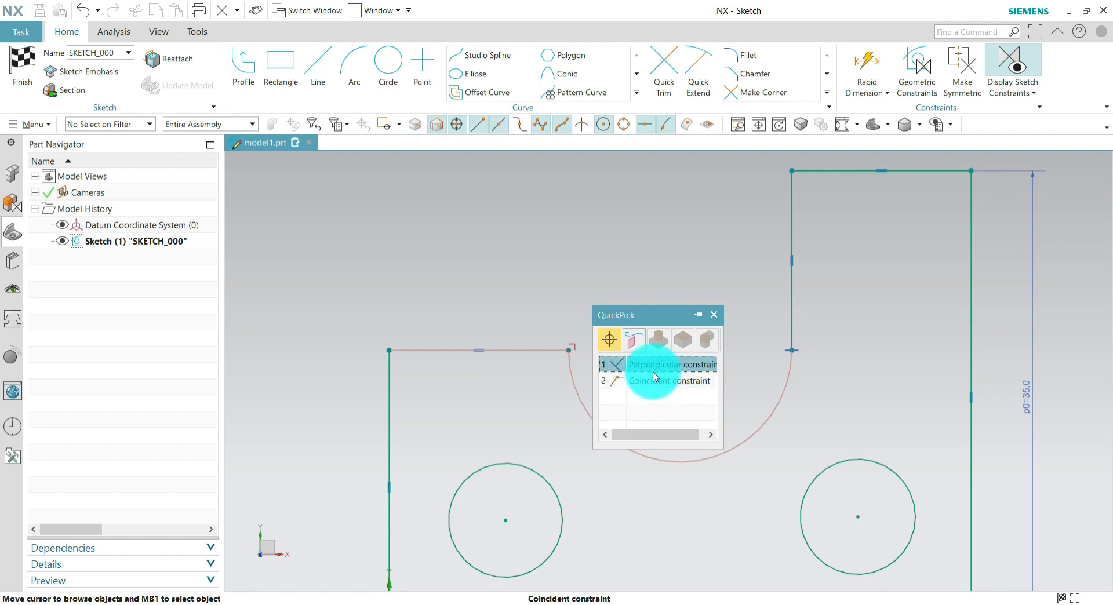
pyautogui.click(651, 365)
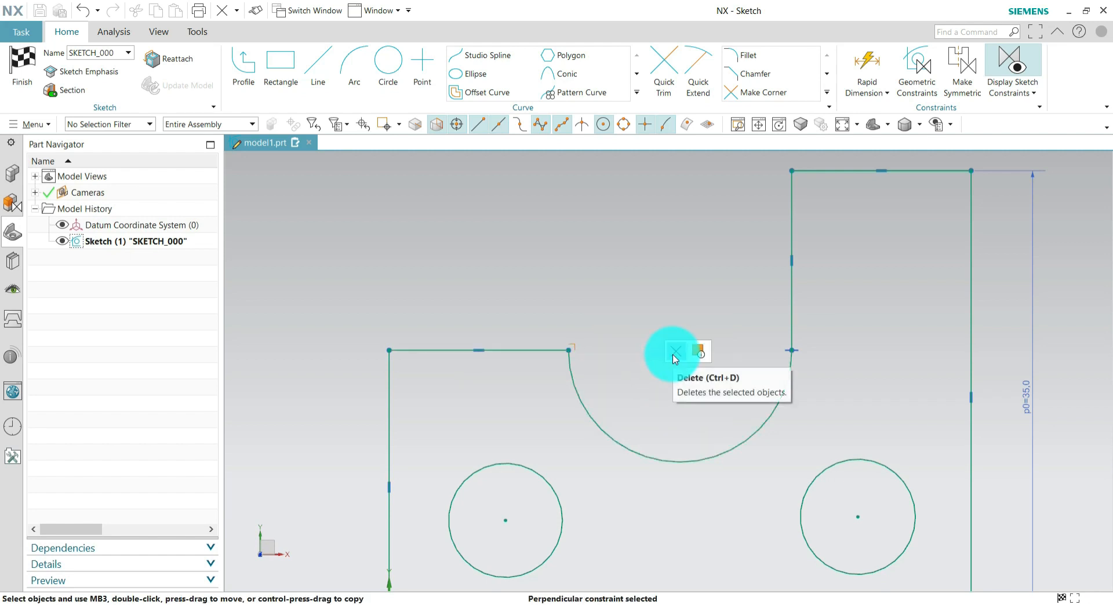
pyautogui.click(674, 356)
# Open the Sketch Relations Browser and move it clear of the sketch geometry.
pyautogui.scroll(-2, 543, 319)
pyautogui.scroll(-1, 543, 319)
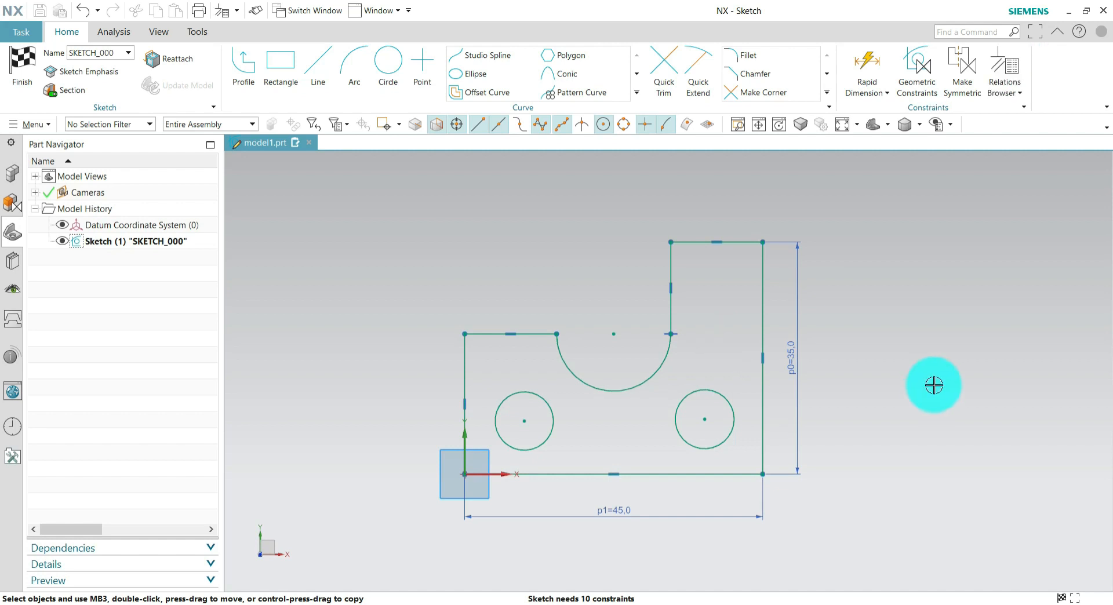
pyautogui.click(1018, 95)
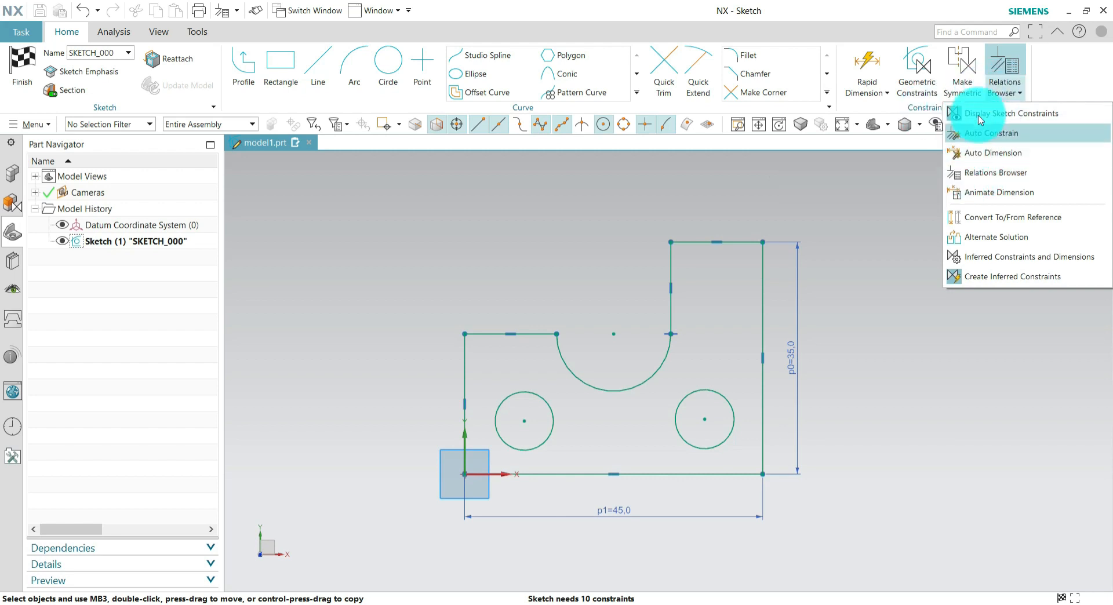
pyautogui.click(988, 173)
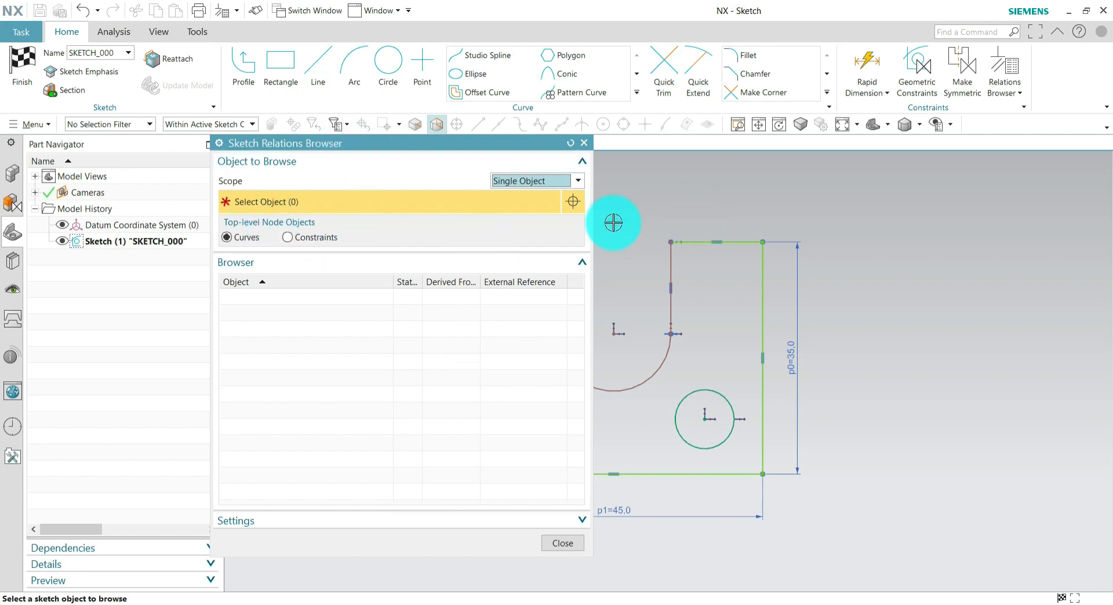
pyautogui.moveTo(407, 151)
pyautogui.mouseDown()
pyautogui.moveTo(440, 163)
pyautogui.moveTo(1009, 174)
pyautogui.moveTo(510, 200)
pyautogui.moveTo(300, 175)
pyautogui.mouseUp()
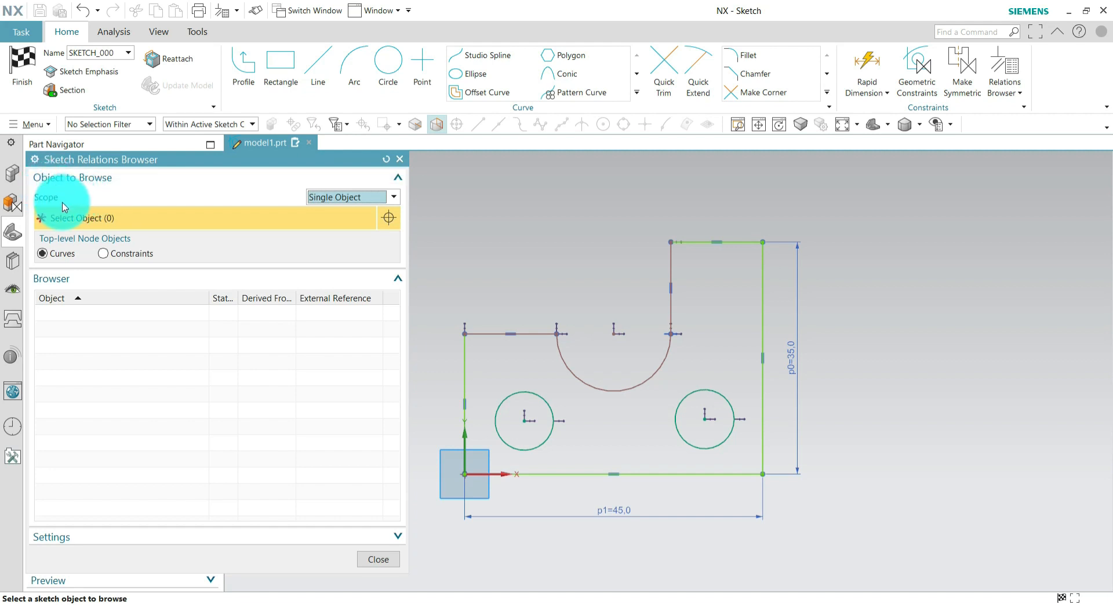
# Try the browser scopes All in Active Sketch and Multiple Objects, and return to Single Object.
pyautogui.click(335, 200)
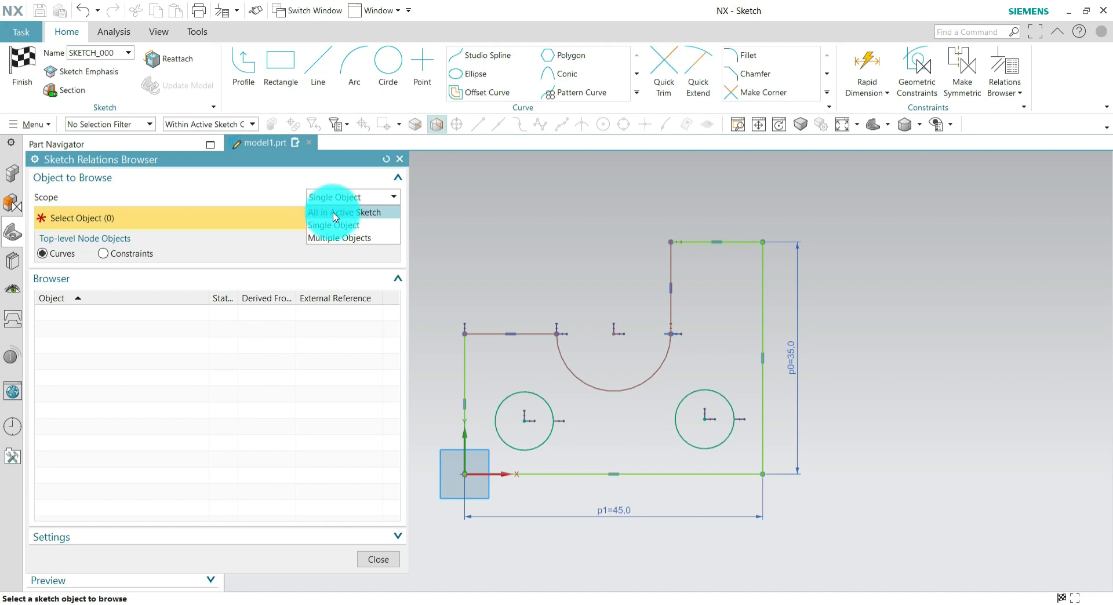
pyautogui.click(342, 213)
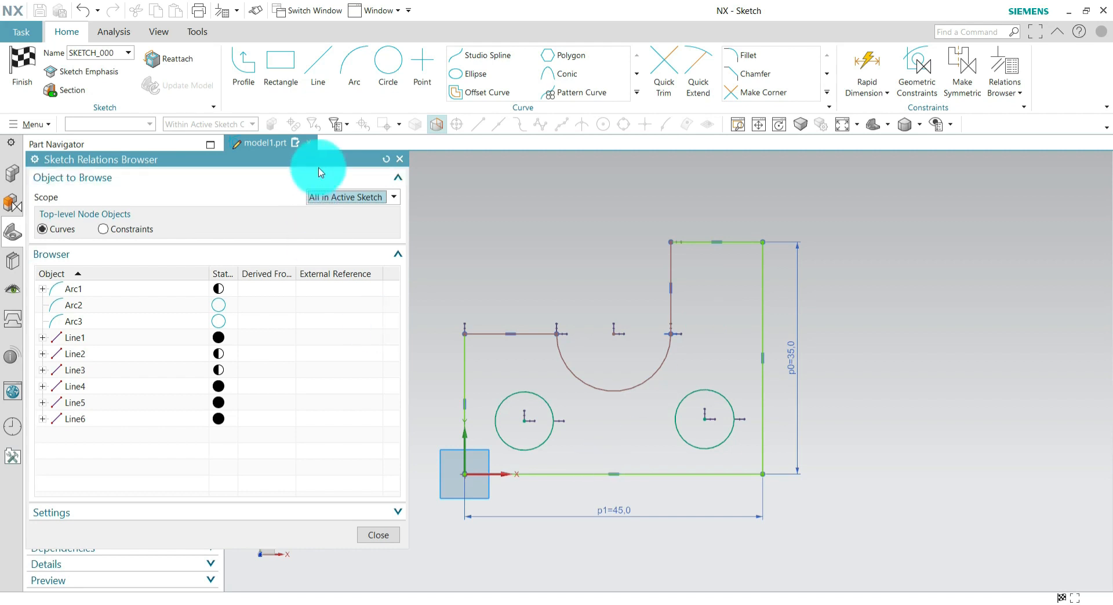
pyautogui.click(336, 197)
pyautogui.click(339, 227)
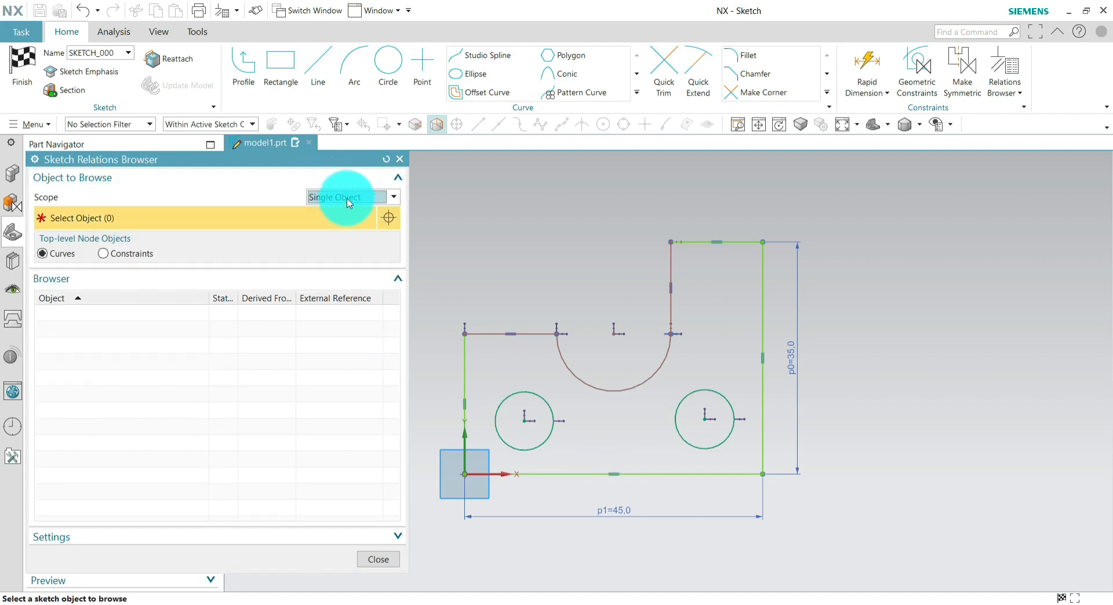
pyautogui.click(348, 199)
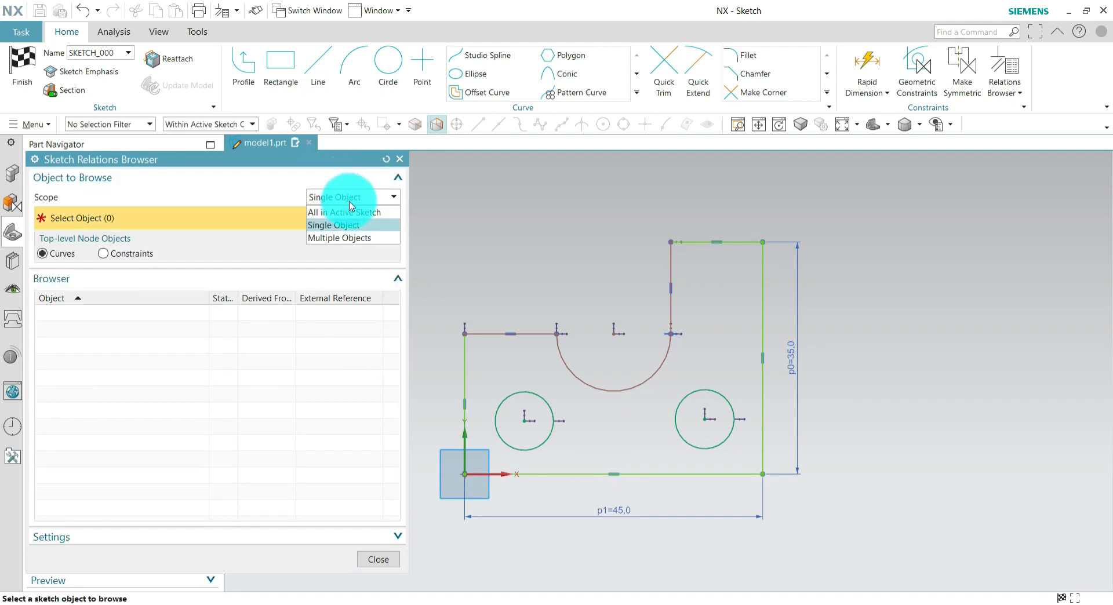
pyautogui.click(342, 238)
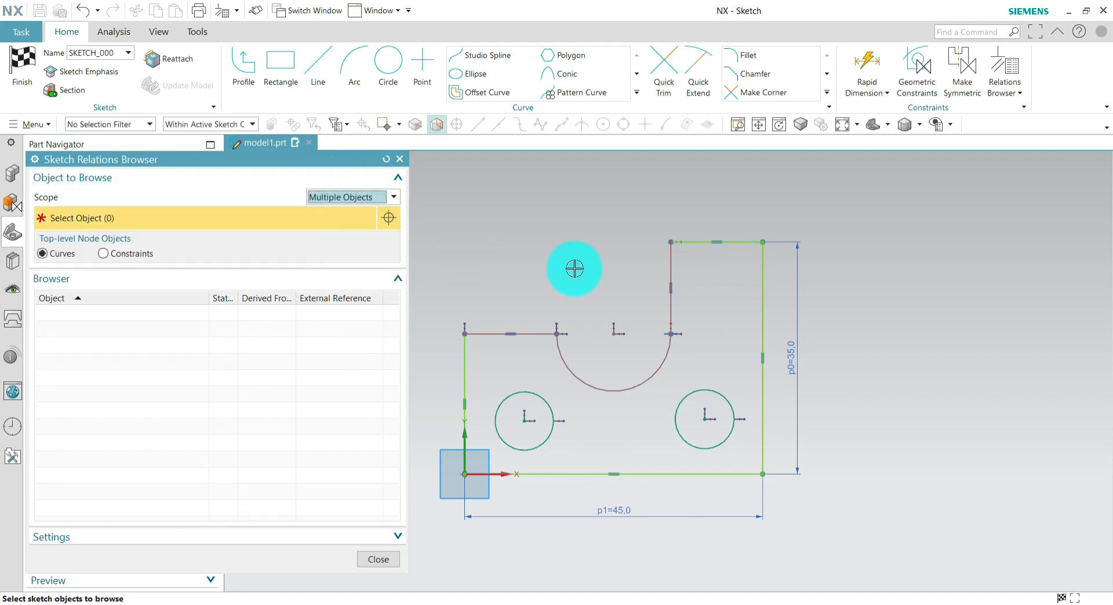
pyautogui.click(355, 198)
pyautogui.click(349, 225)
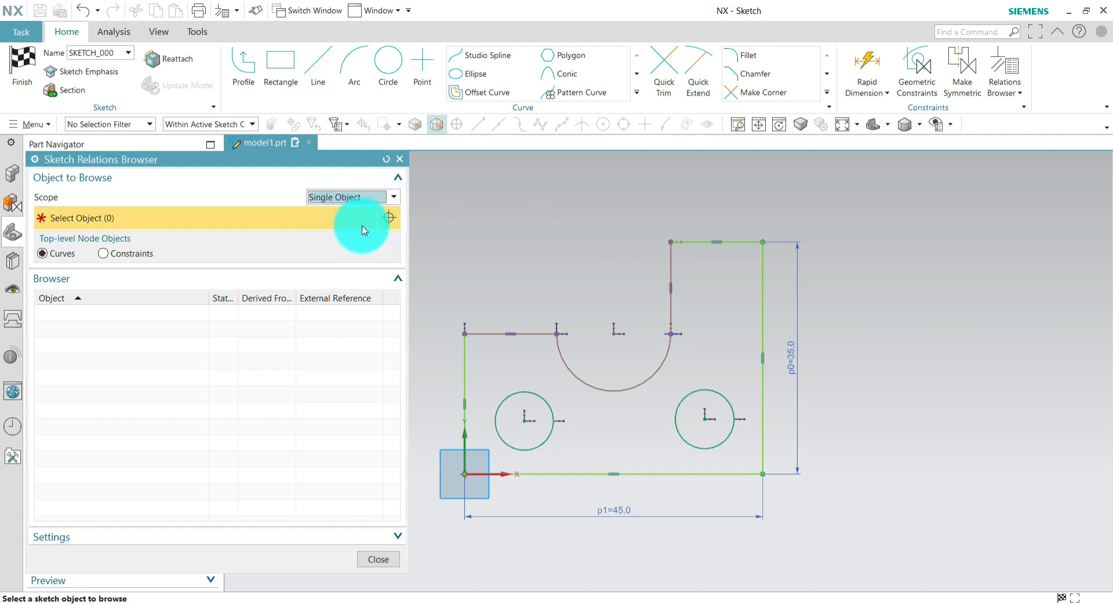
# Choose Line3, the vertical edge tangent to the semicircular arc, as the single object to browse.
pyautogui.scroll(-2, 604, 268)
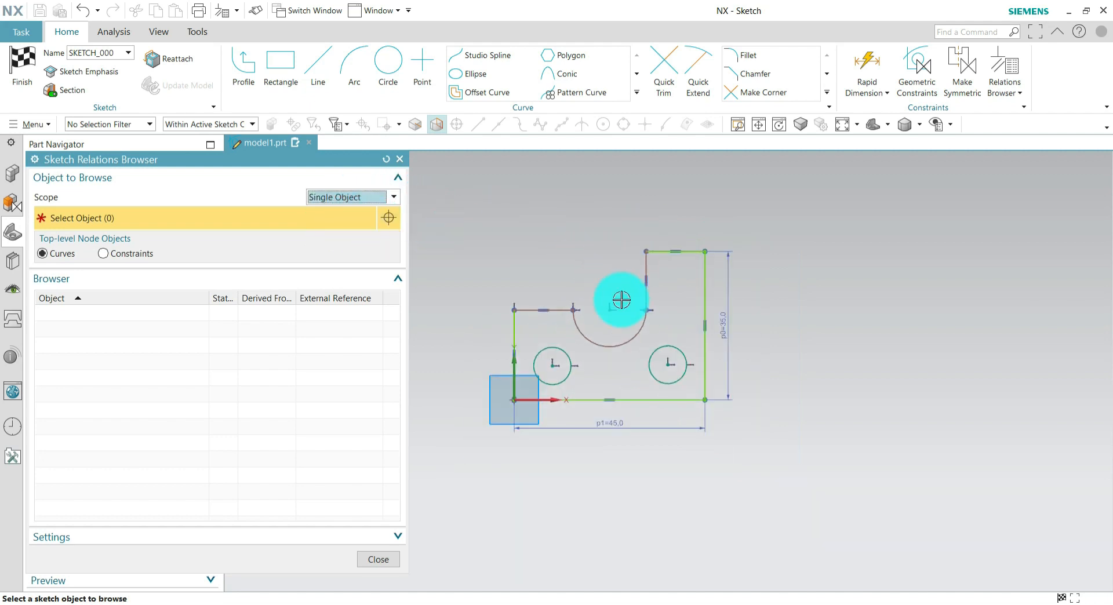
pyautogui.scroll(2, 620, 291)
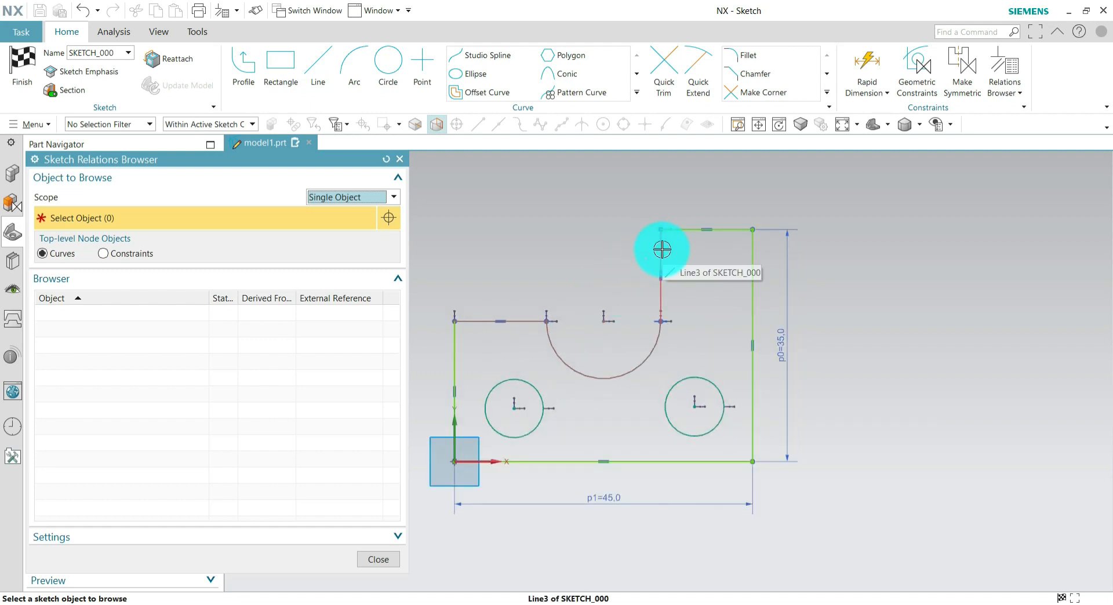
pyautogui.click(662, 249)
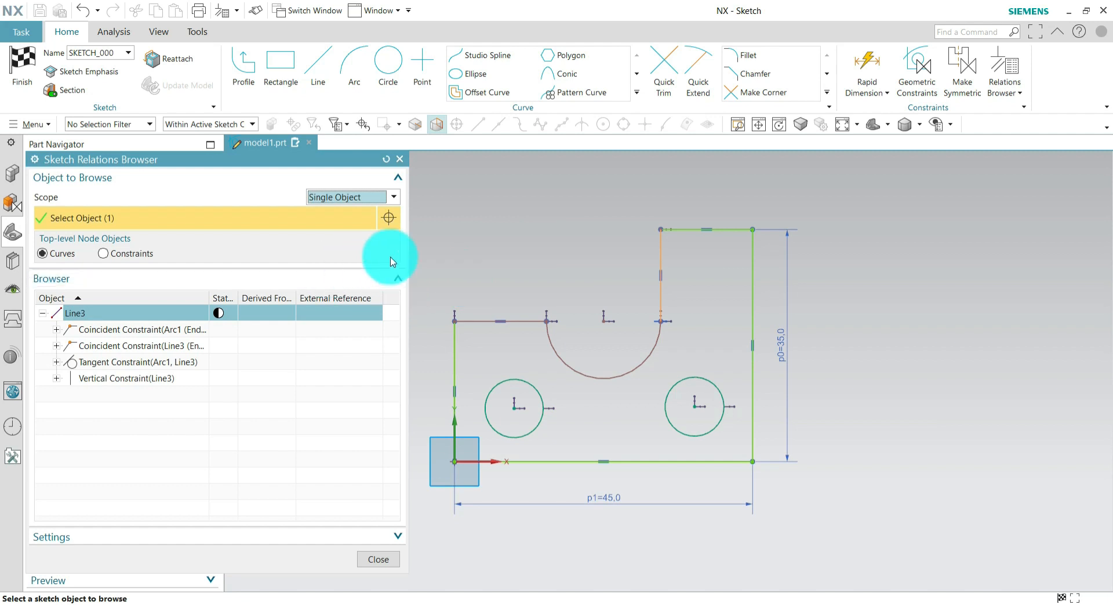
# Examine each coincident, tangent and vertical constraint listed under Line3 by highlighting it in the sketch.
pyautogui.click(97, 329)
pyautogui.click(97, 346)
pyautogui.click(97, 362)
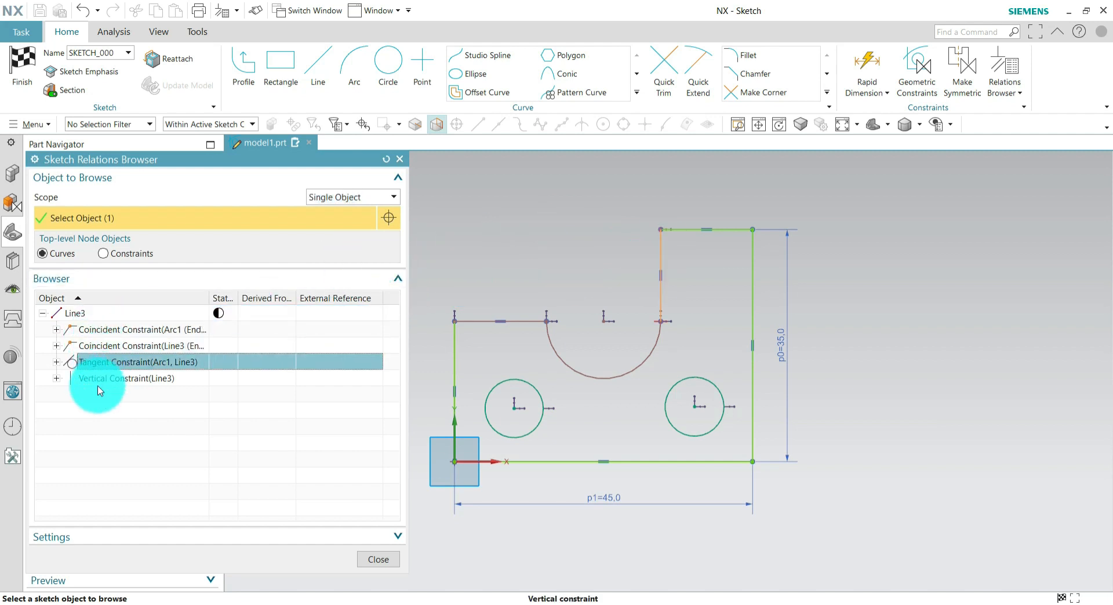
pyautogui.click(98, 378)
pyautogui.click(77, 313)
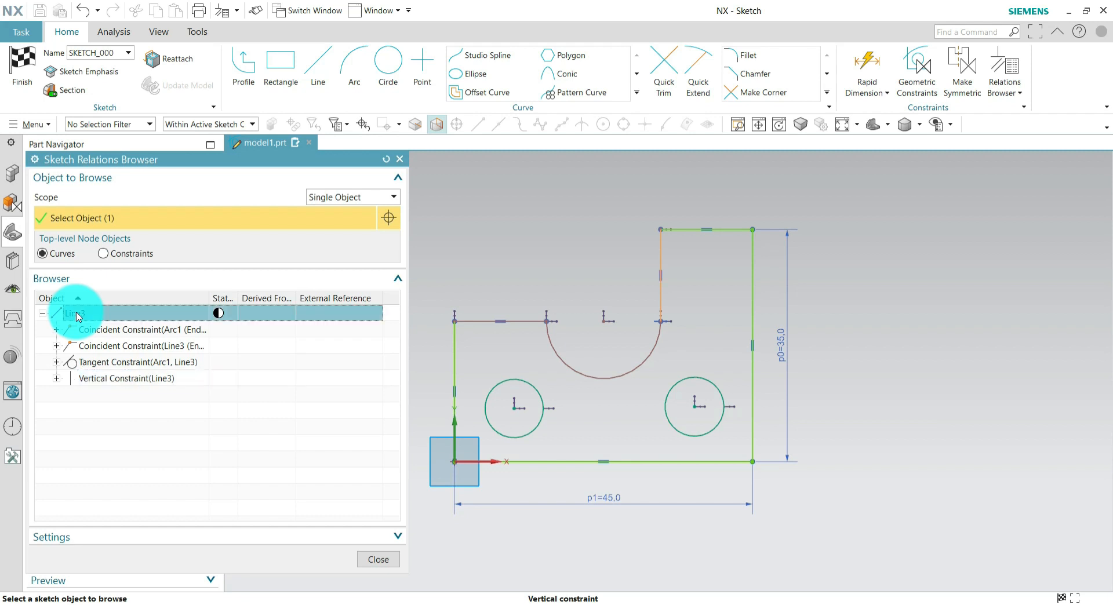
pyautogui.click(94, 330)
pyautogui.click(98, 347)
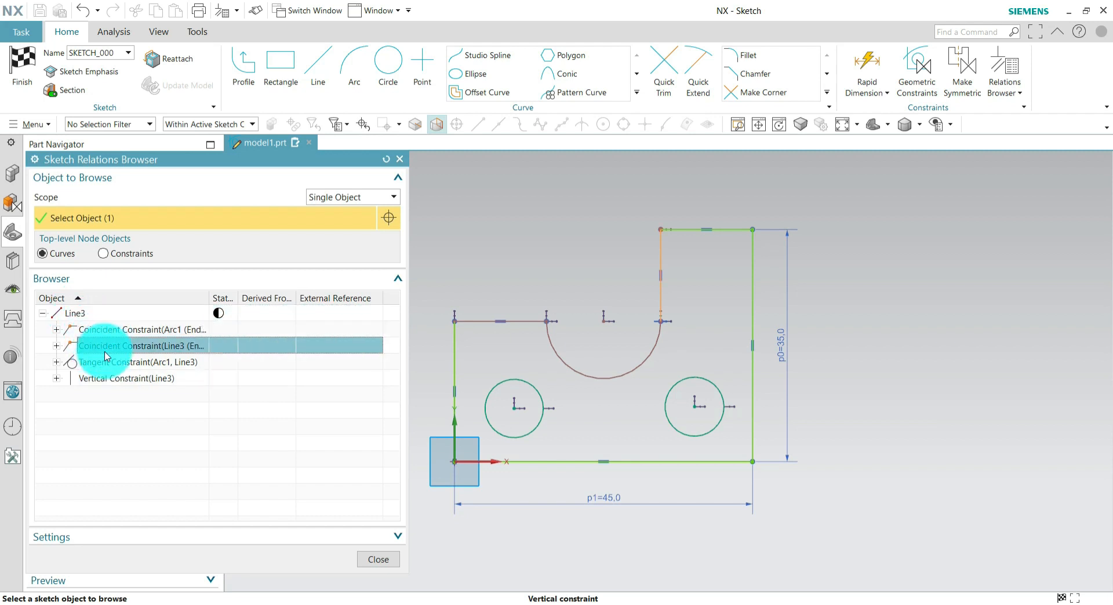
pyautogui.click(99, 364)
pyautogui.click(97, 378)
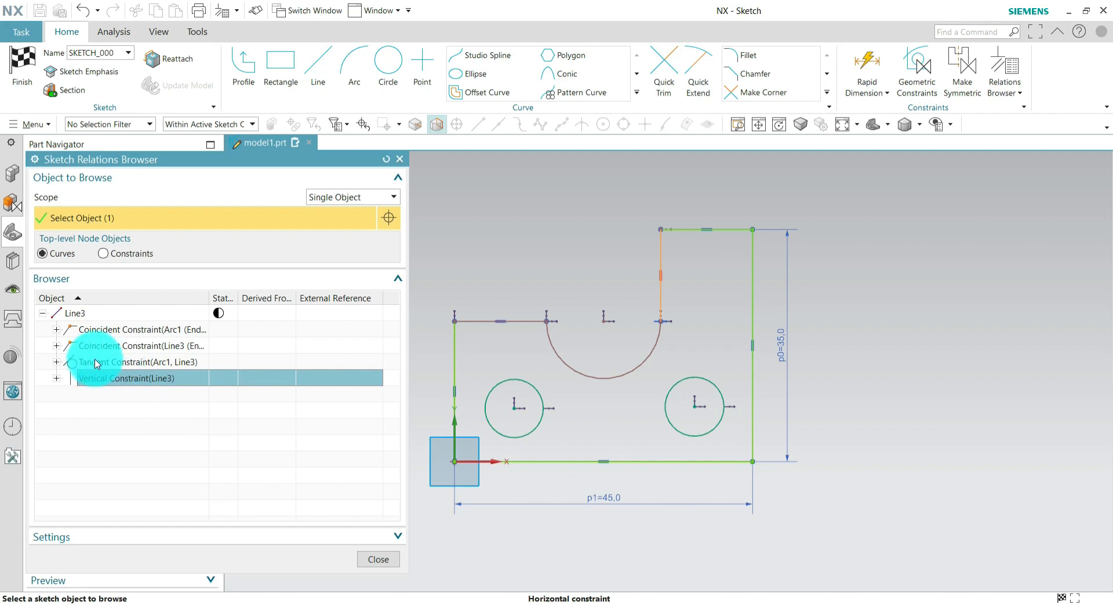
# Review the actions available for the tangent constraint between Arc1 and Line3, leaving the constraint in place.
pyautogui.click(166, 363)
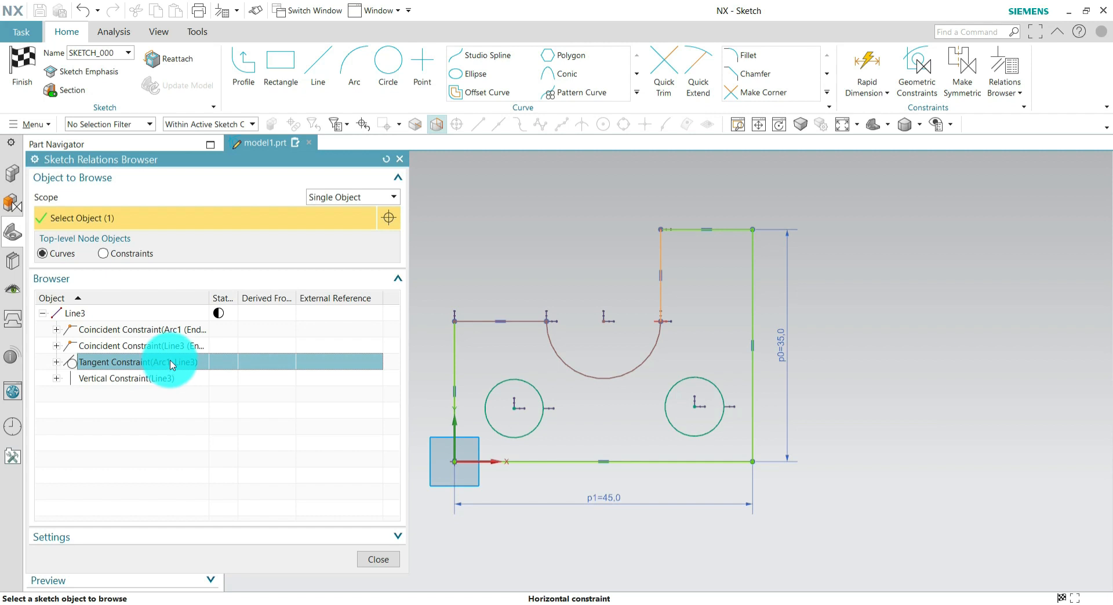
pyautogui.rightClick(170, 368)
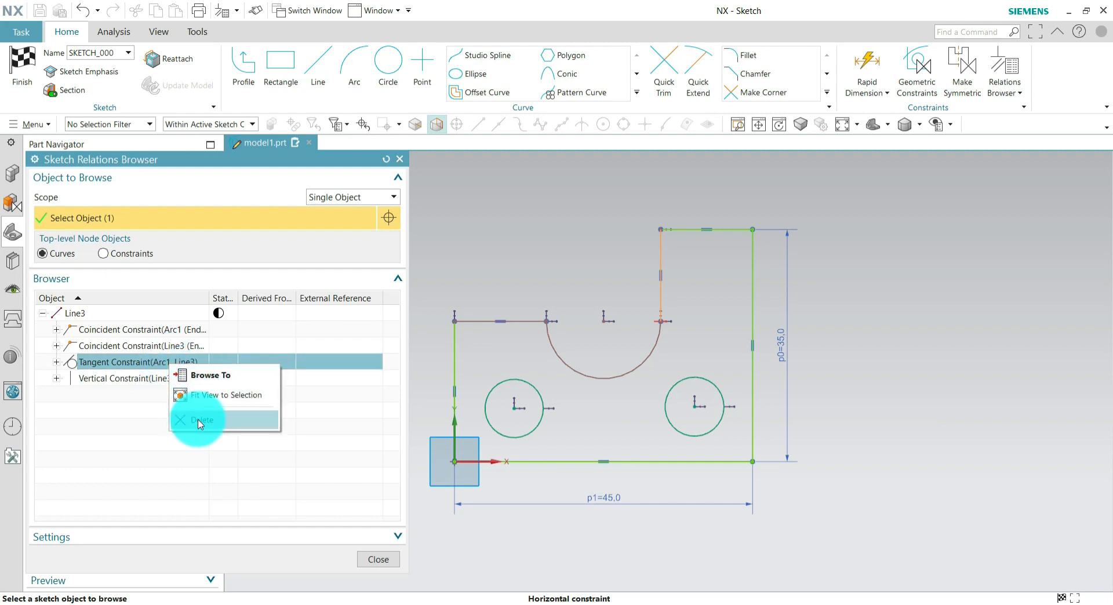
pyautogui.click(113, 403)
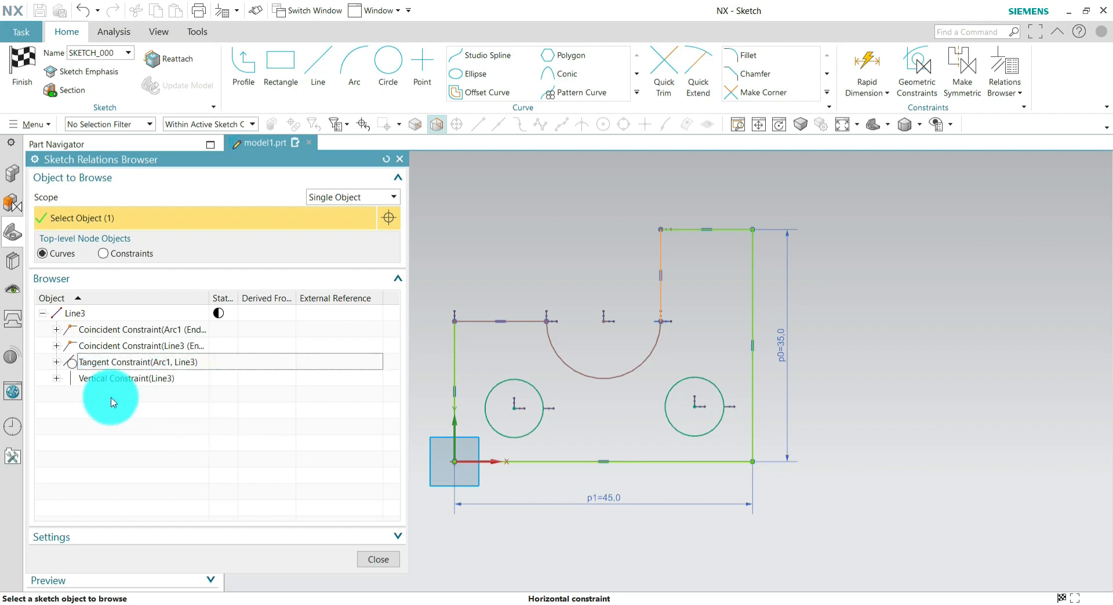
# Select the two coincident constraints and the tangent constraint of Line3 together and review the actions available for them.
pyautogui.click(116, 333)
pyautogui.keyDown('ctrl'); pyautogui.click(113, 348); pyautogui.keyUp('ctrl')
pyautogui.keyDown('ctrl'); pyautogui.click(107, 363); pyautogui.keyUp('ctrl')
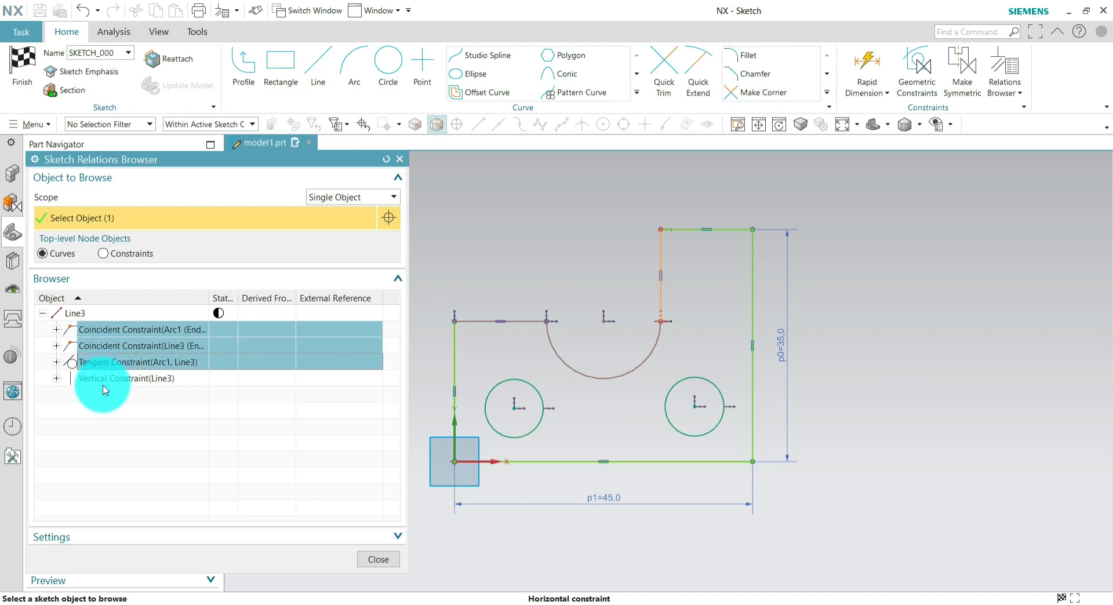
pyautogui.rightClick(139, 352)
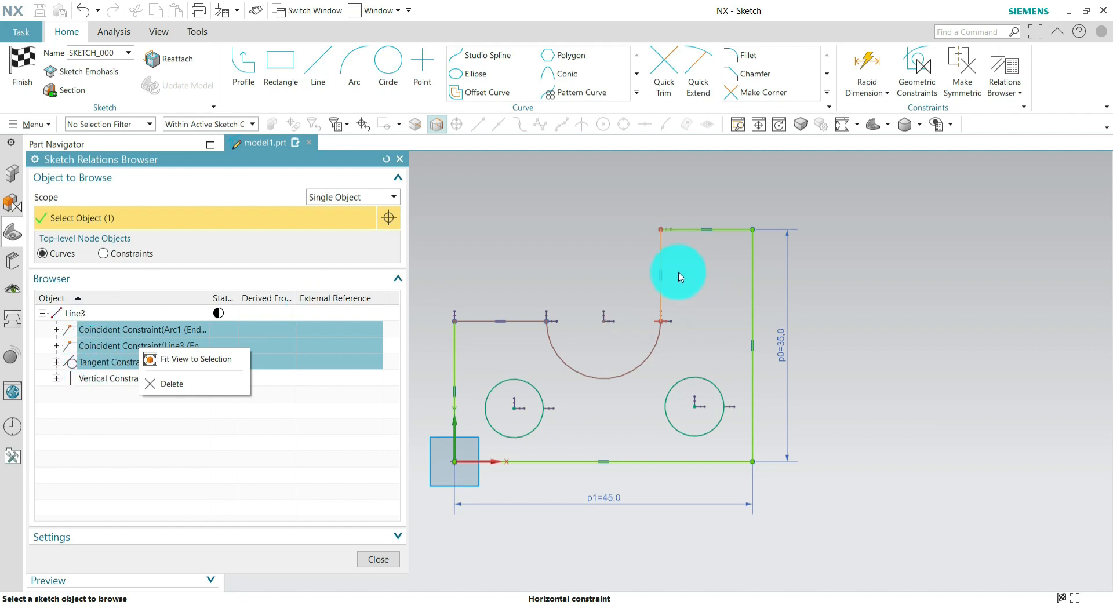
pyautogui.click(100, 380)
# Select all four constraints of Line3, fit the view to them, and clear the selection.
pyautogui.click(100, 379)
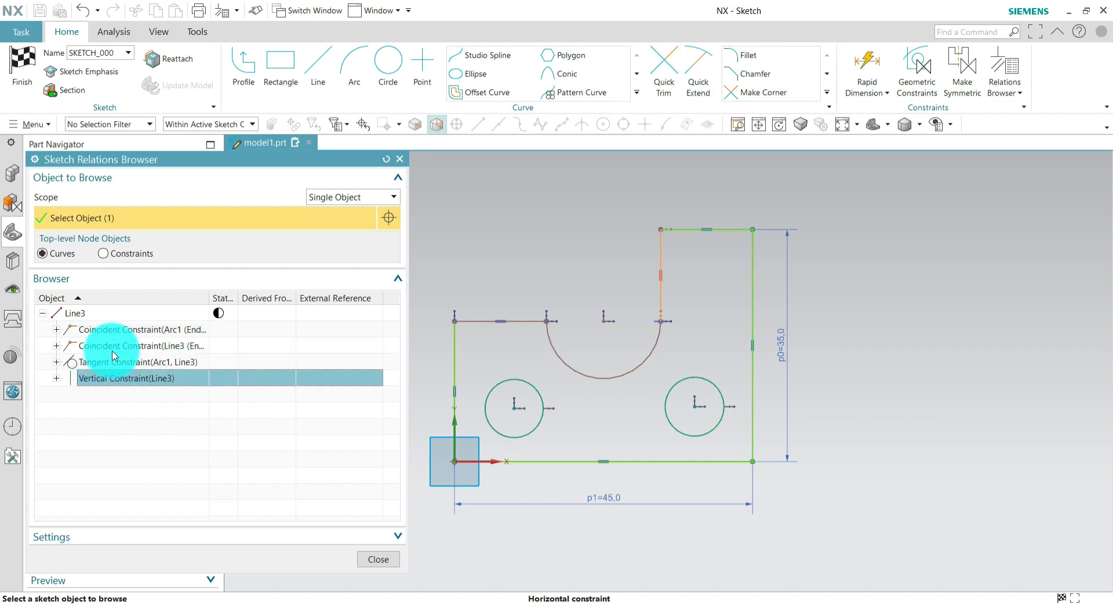
pyautogui.keyDown('shift'); pyautogui.click(107, 328); pyautogui.keyUp('shift')
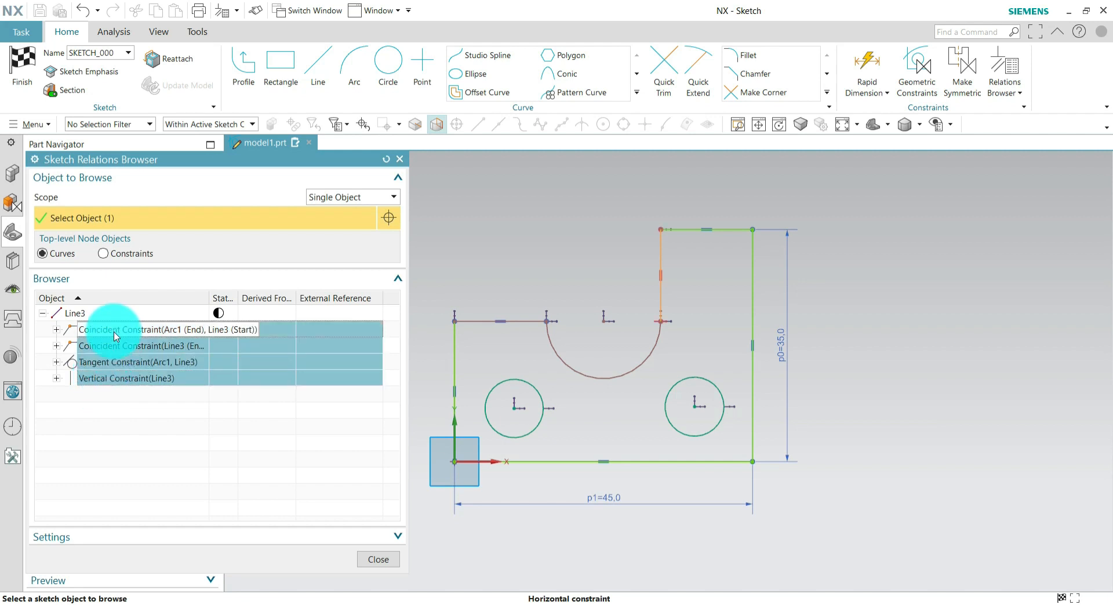
pyautogui.rightClick(143, 338)
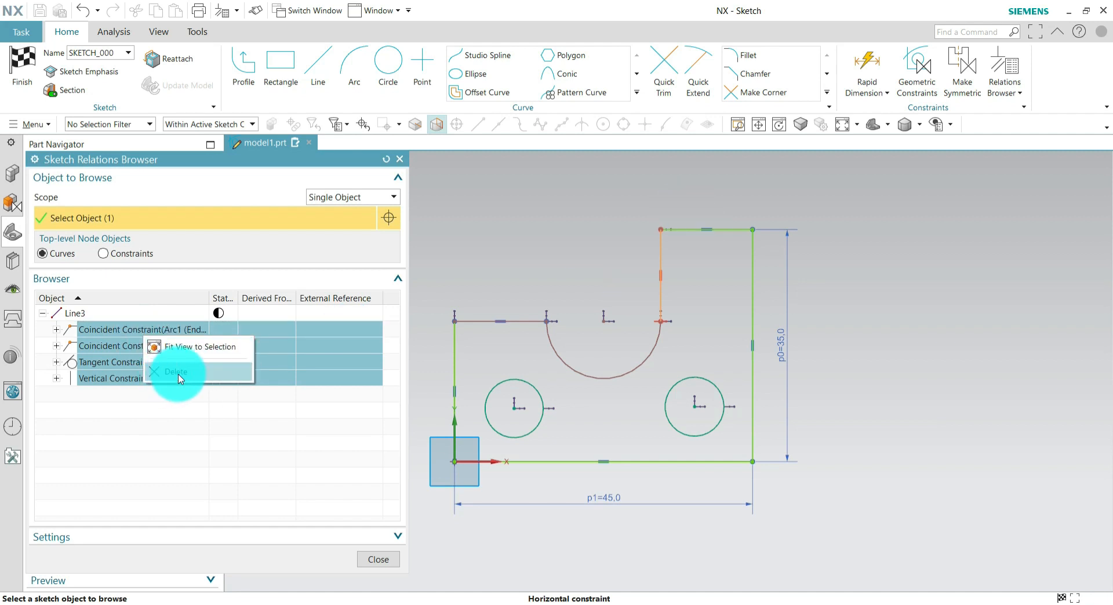
pyautogui.click(191, 347)
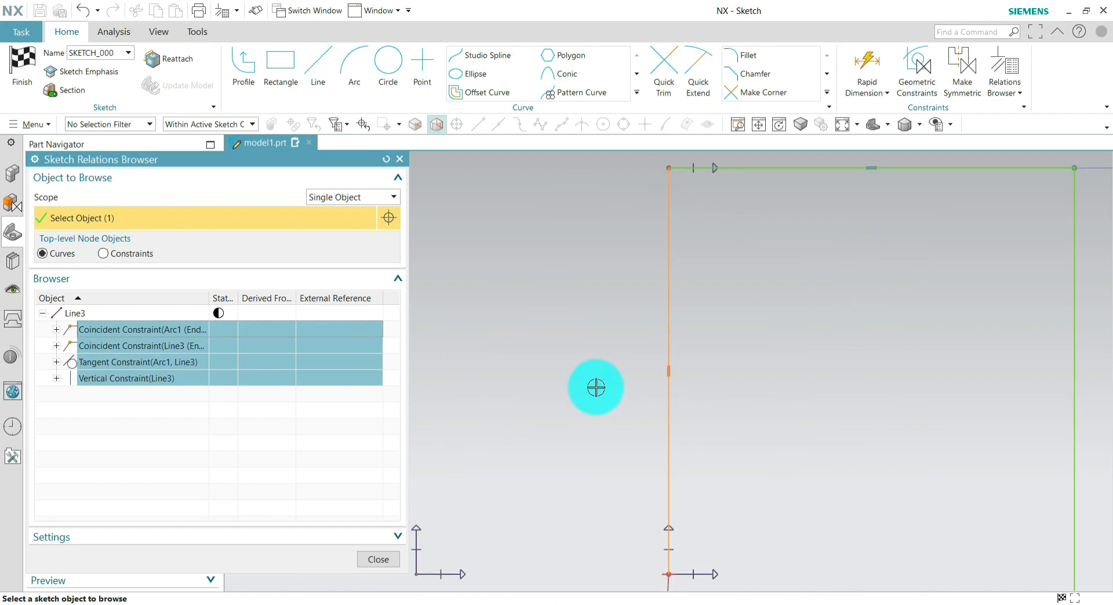
pyautogui.scroll(-4, 596, 387)
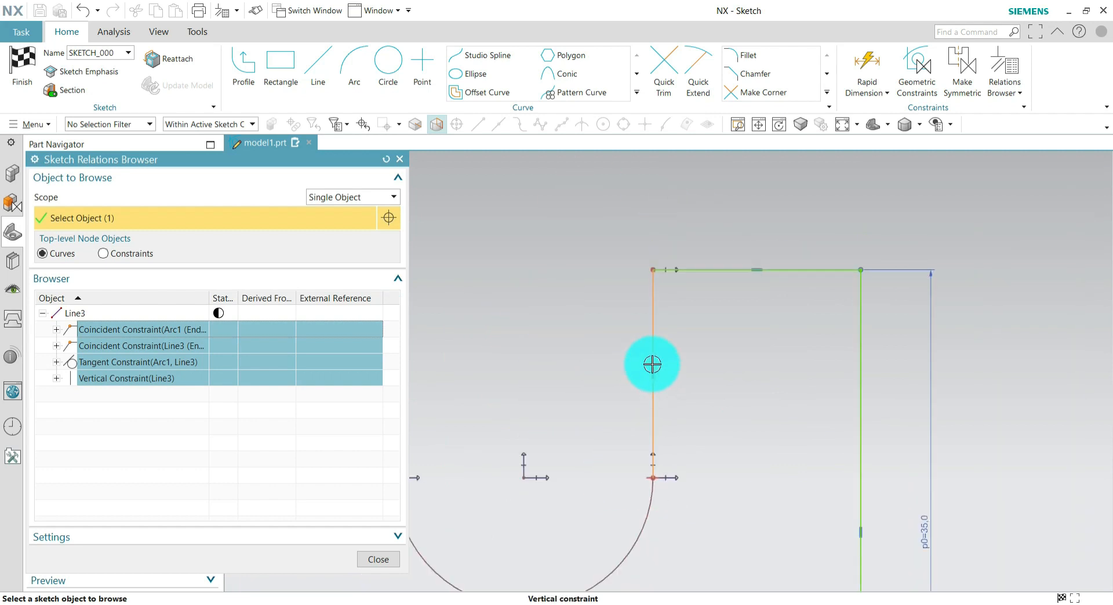
pyautogui.click(146, 414)
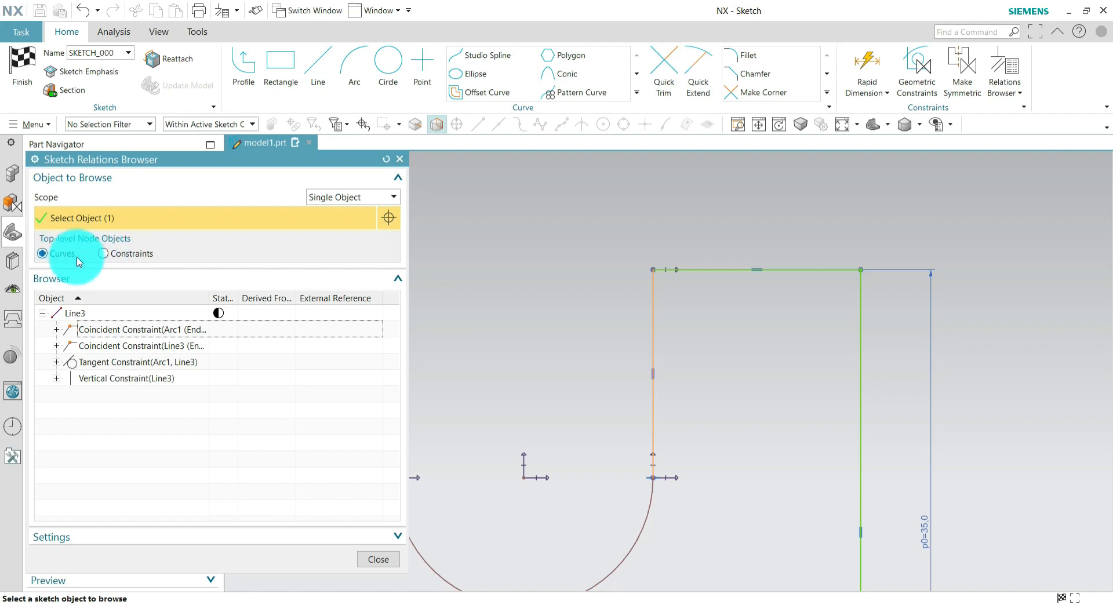
# Set the browser's top-level node objects to Constraints and highlight the listed coincident, tangent and vertical constraints in the sketch.
pyautogui.click(71, 314)
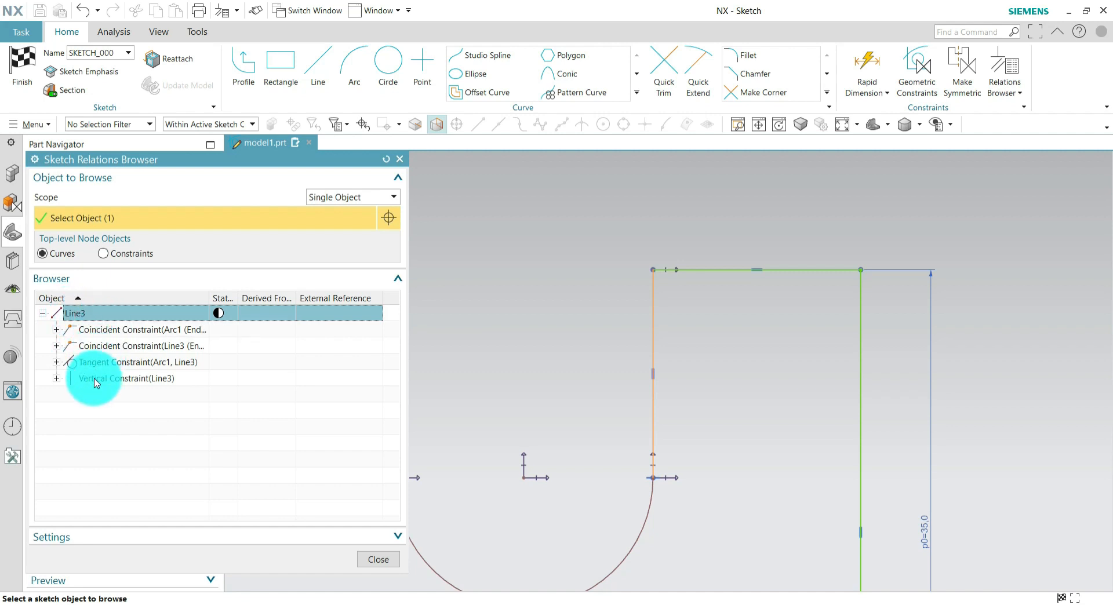
pyautogui.click(103, 254)
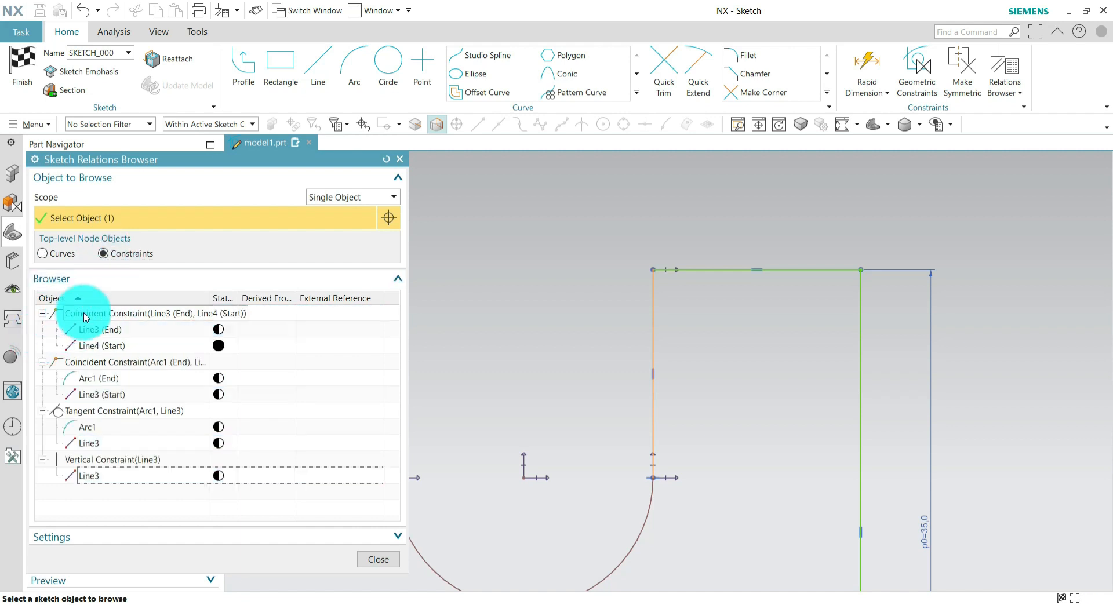
pyautogui.click(67, 362)
pyautogui.click(75, 410)
pyautogui.click(81, 459)
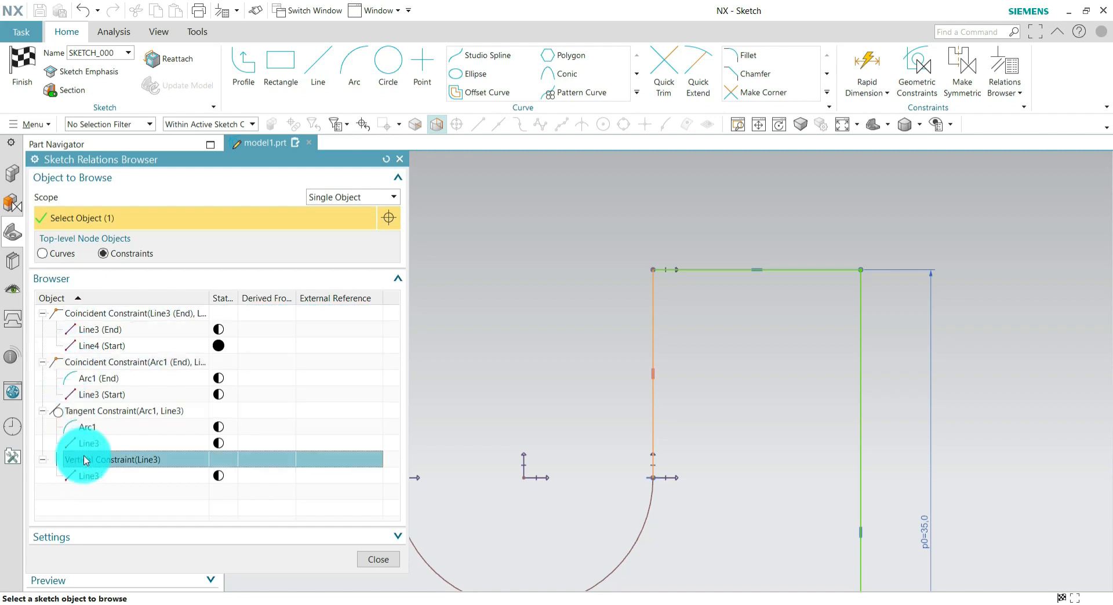
# Examine the coincident constraint between Line3 and Line4 by alternately highlighting its Line3 (End) and Line4 (Start) members.
pyautogui.click(82, 316)
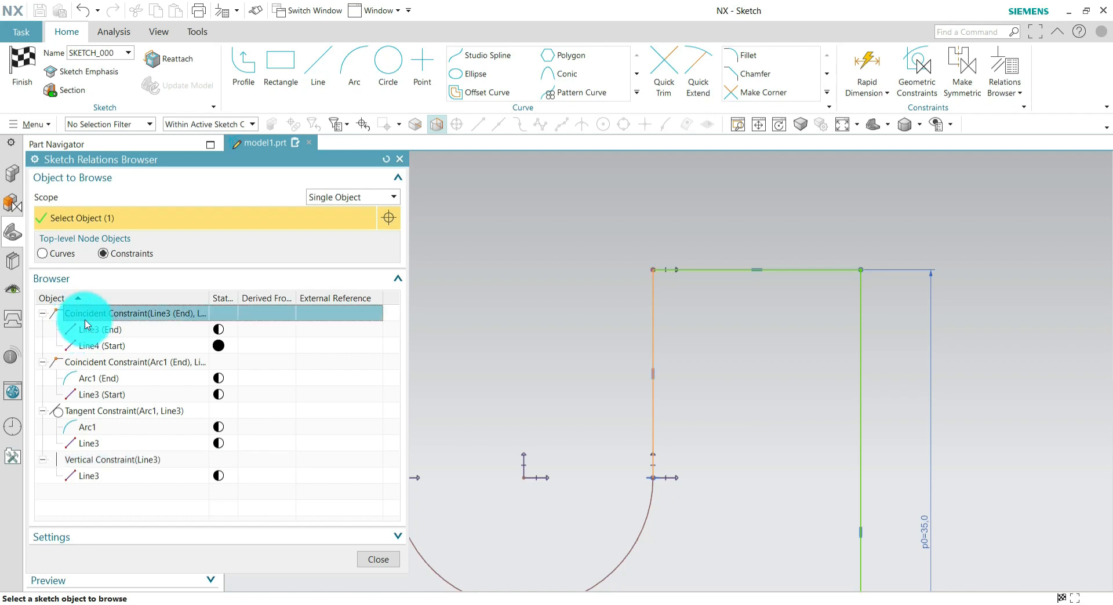
pyautogui.click(99, 329)
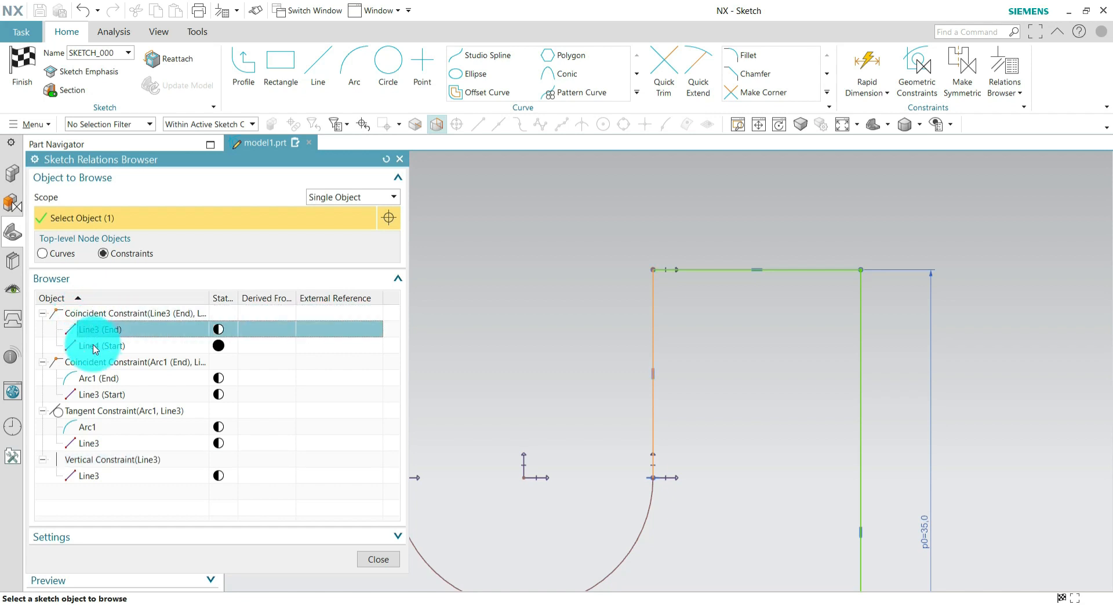
pyautogui.click(95, 347)
pyautogui.click(109, 331)
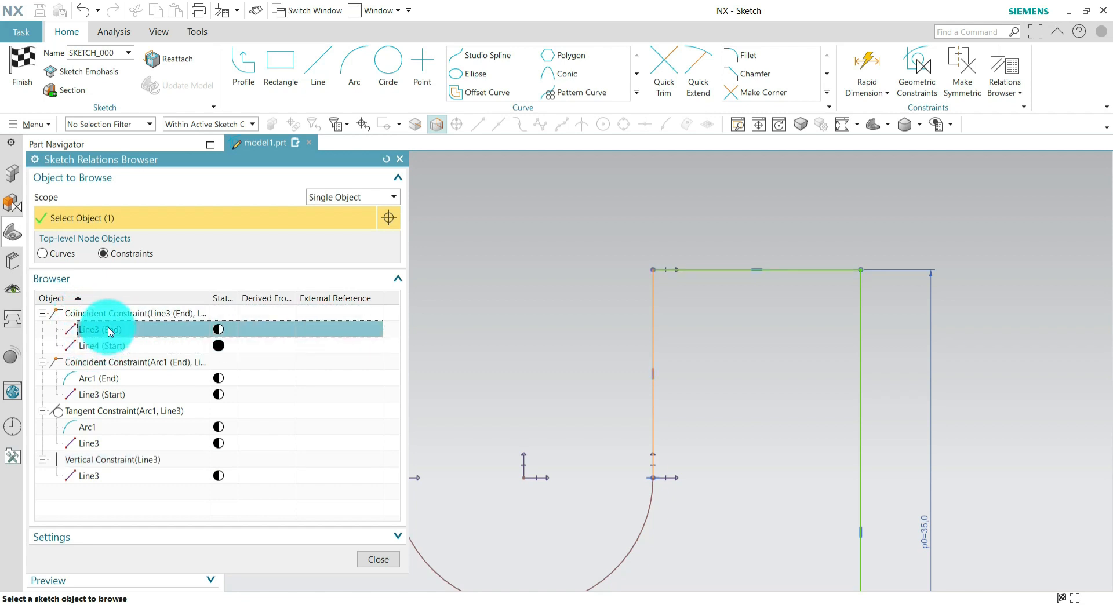
pyautogui.click(105, 347)
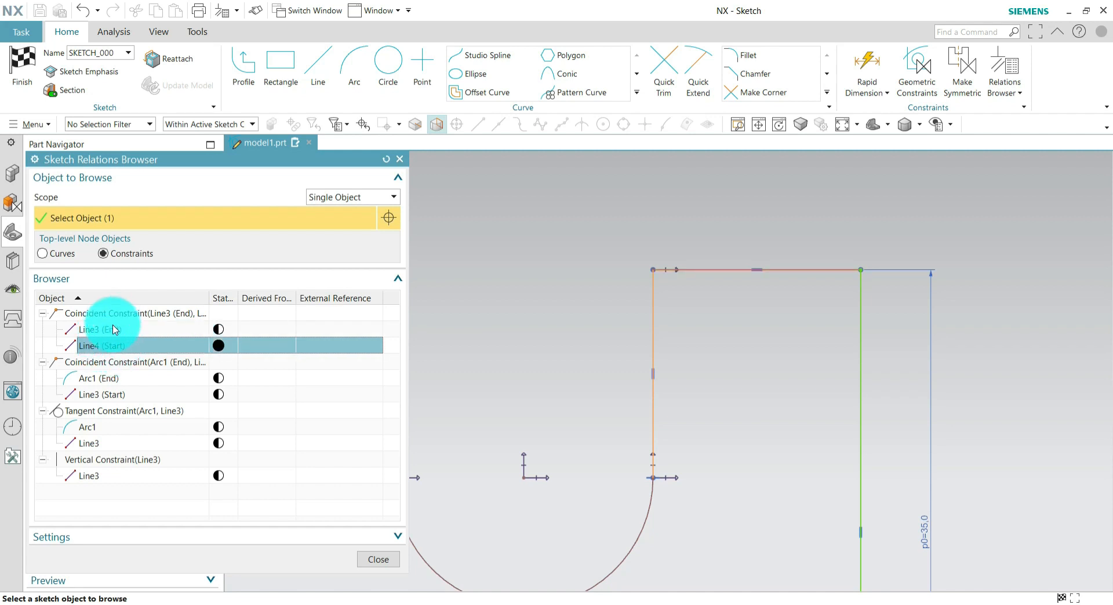
pyautogui.click(110, 329)
pyautogui.click(114, 348)
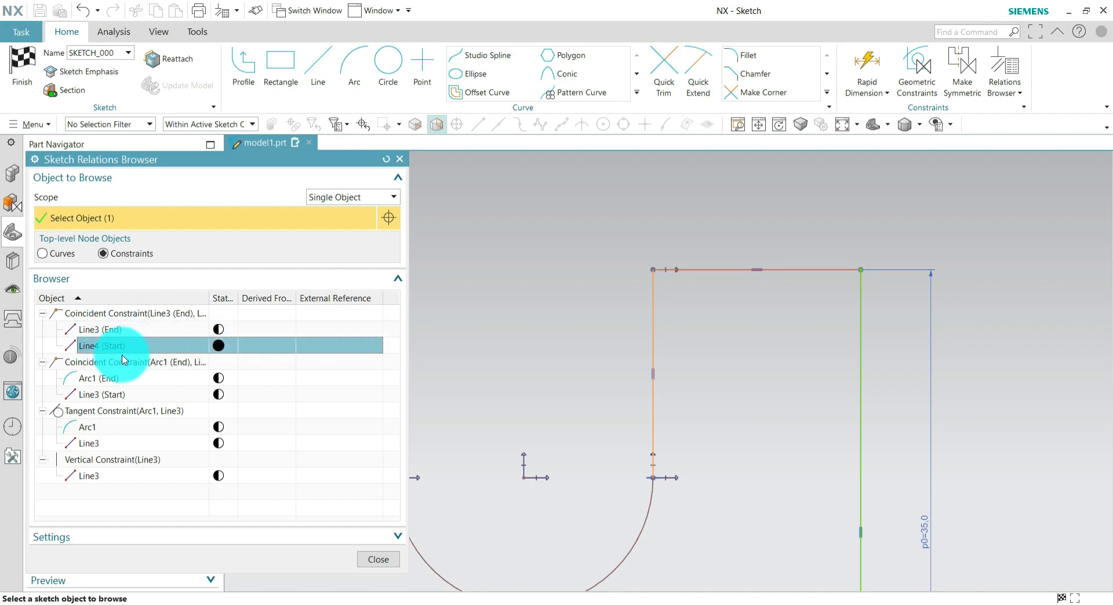
# Highlight the Arc1 and Line3 members listed under the other coincident constraint, the tangent constraint and the vertical constraint.
pyautogui.click(100, 377)
pyautogui.click(97, 395)
pyautogui.click(98, 423)
pyautogui.click(87, 444)
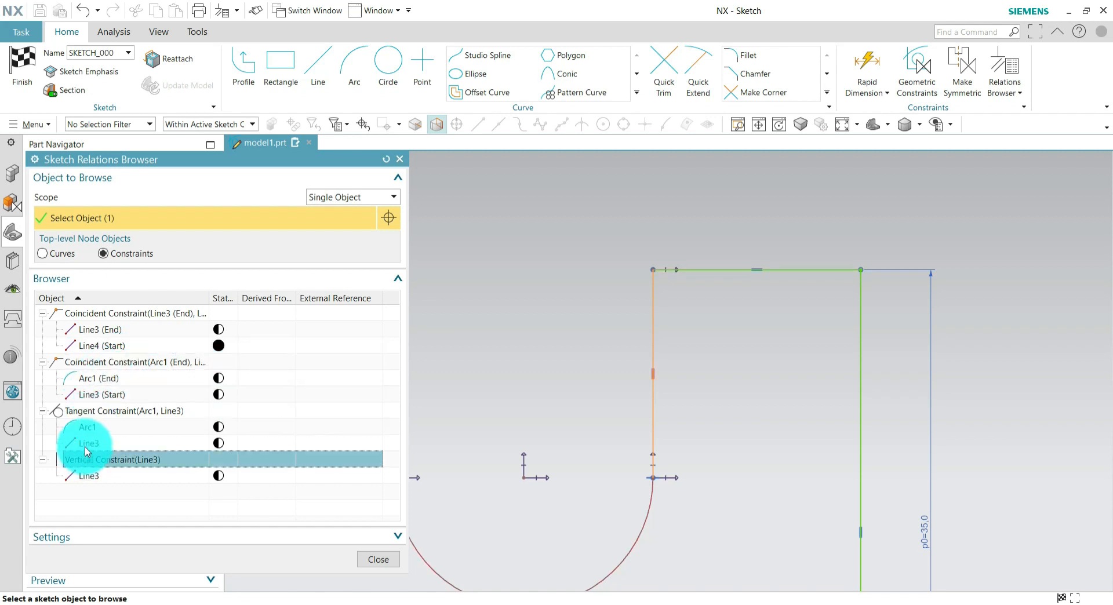
pyautogui.click(85, 476)
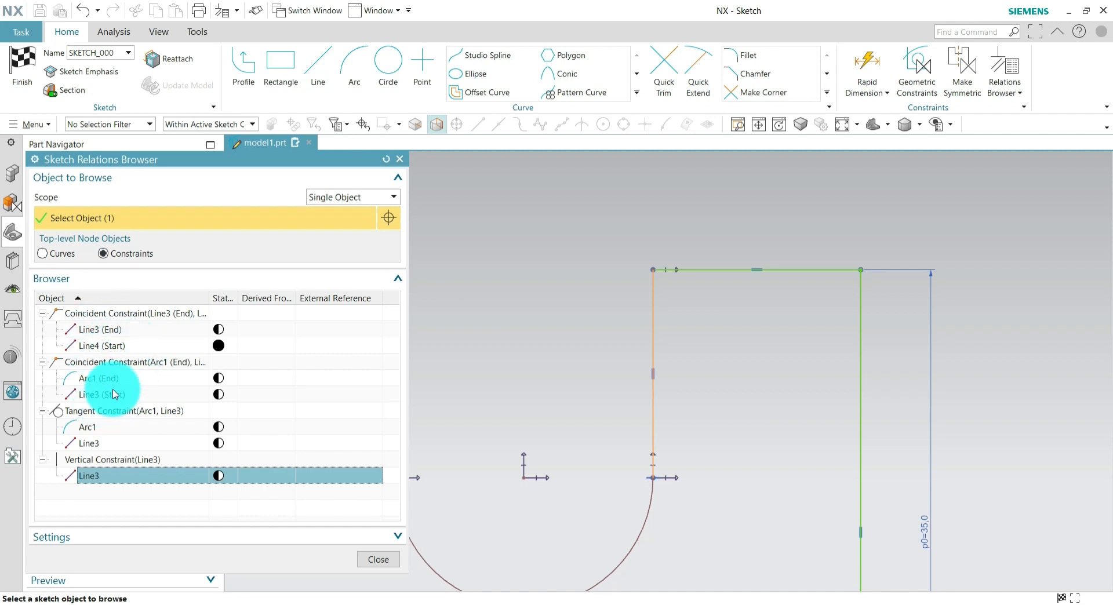
# Review the actions for the Line3–Line4 coincident constraint and its Line3 (End) member, and browse to that member.
pyautogui.click(105, 314)
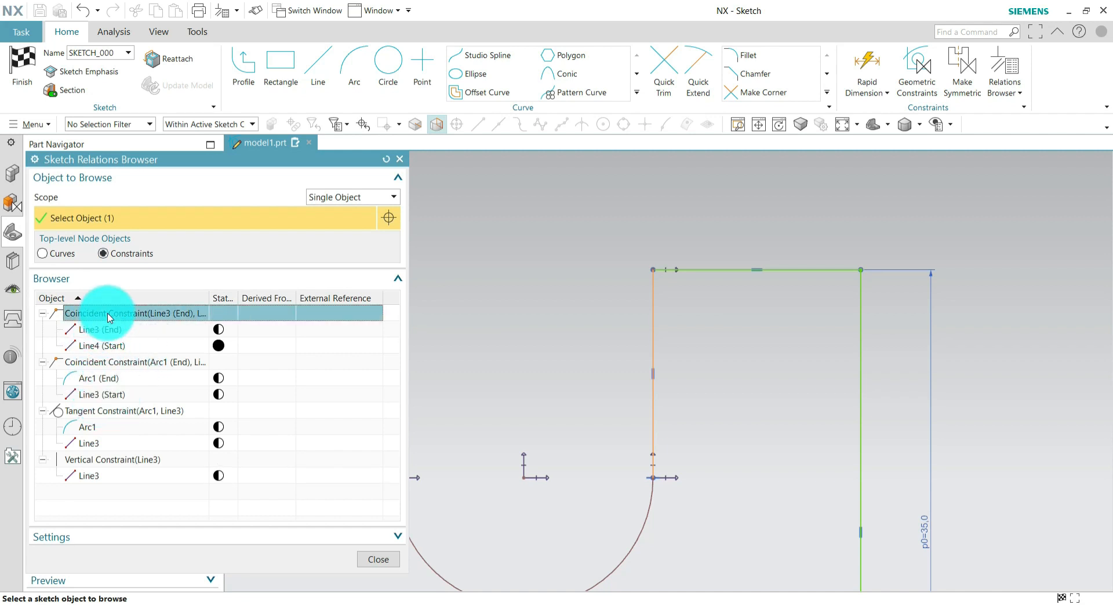
pyautogui.rightClick(108, 315)
pyautogui.rightClick(84, 330)
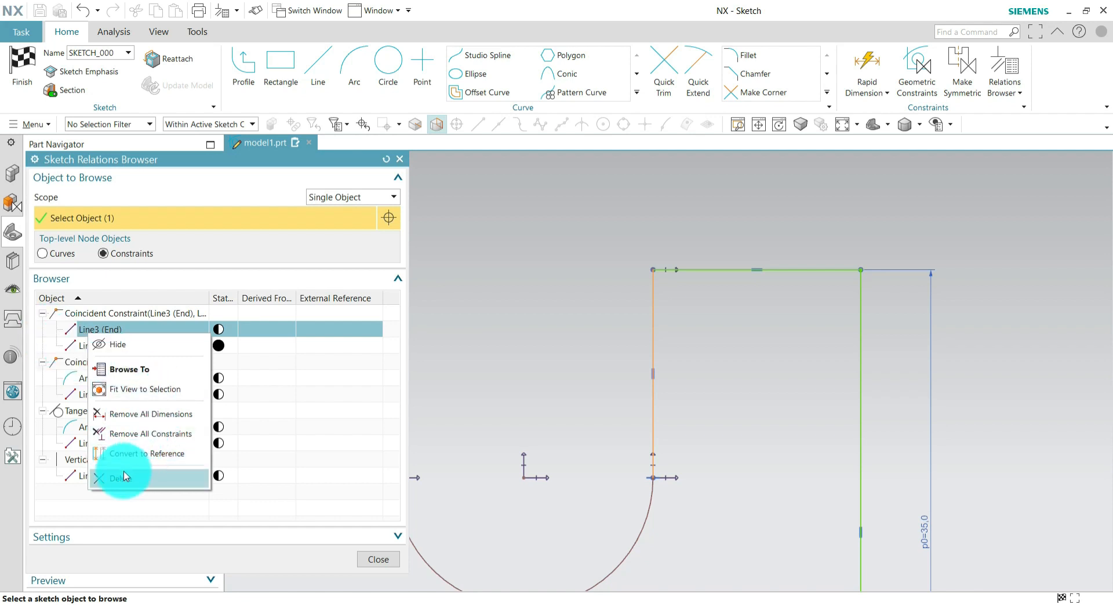
pyautogui.click(131, 369)
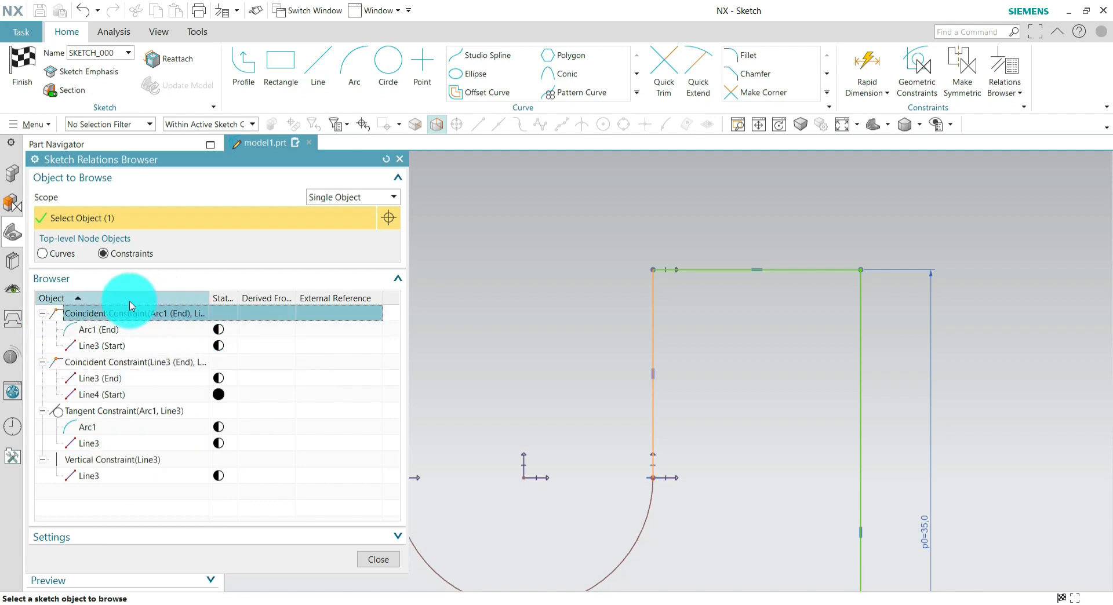
# Set the browser scope to Multiple Objects and select Line3 and Line4, the vertical edge and its adjoining upper horizontal edge.
pyautogui.click(339, 199)
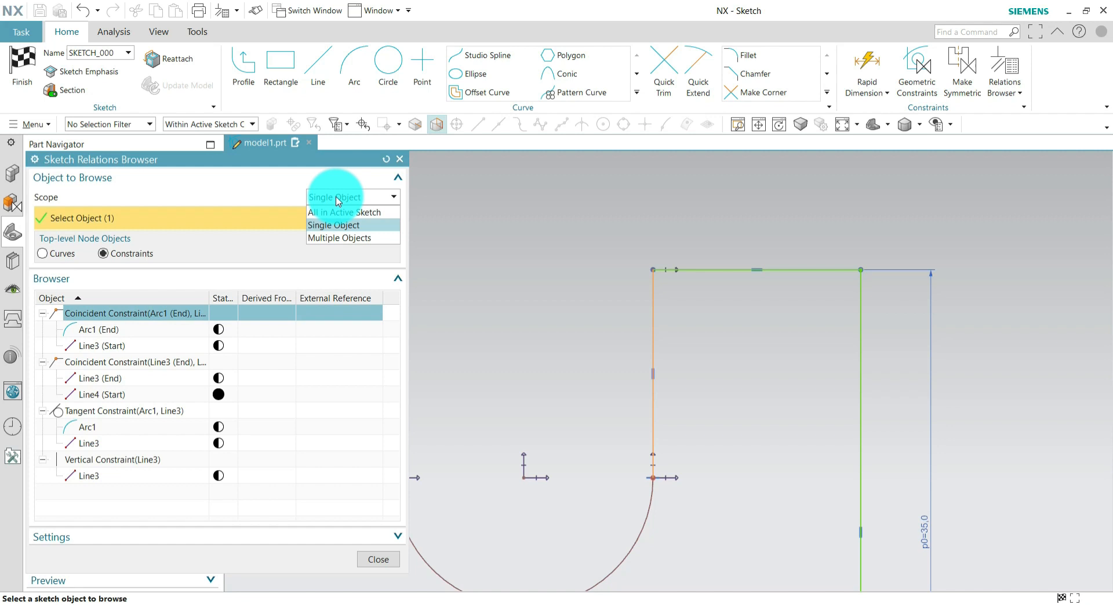
pyautogui.click(342, 238)
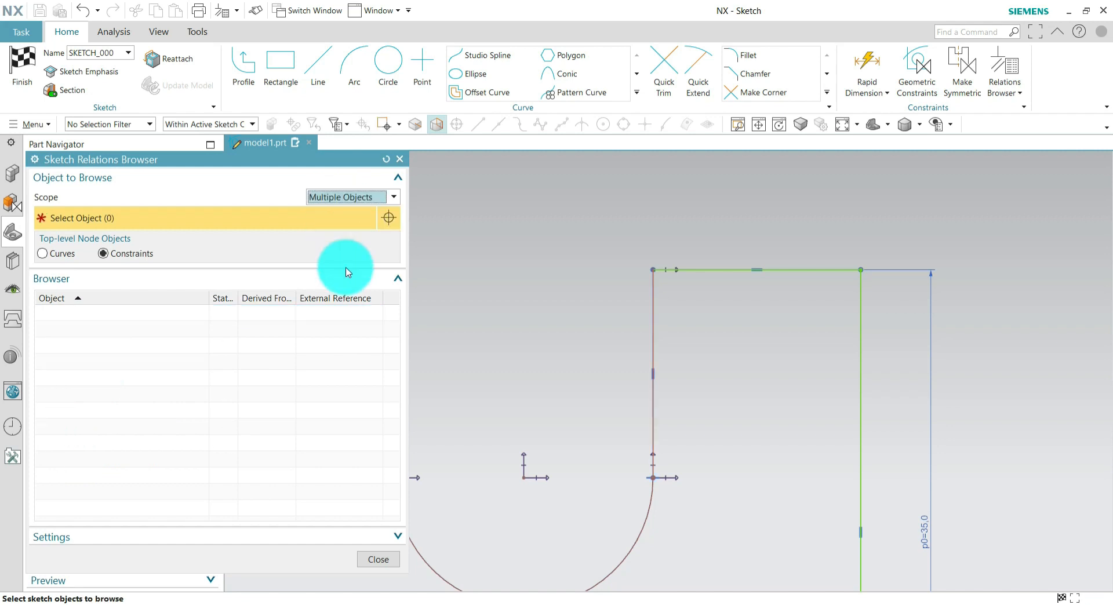
pyautogui.click(652, 311)
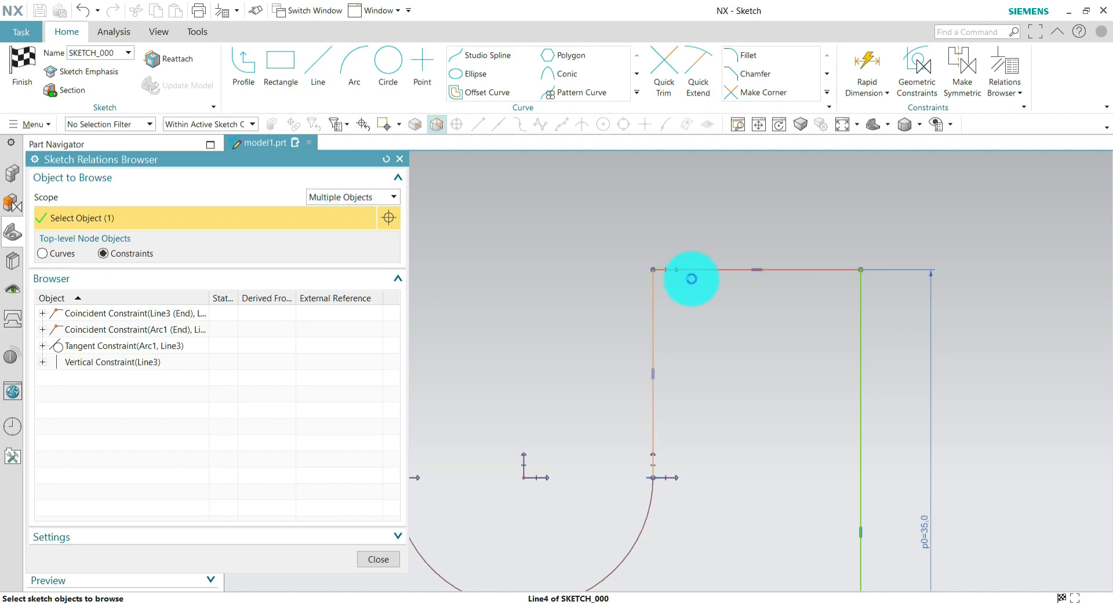
pyautogui.click(693, 271)
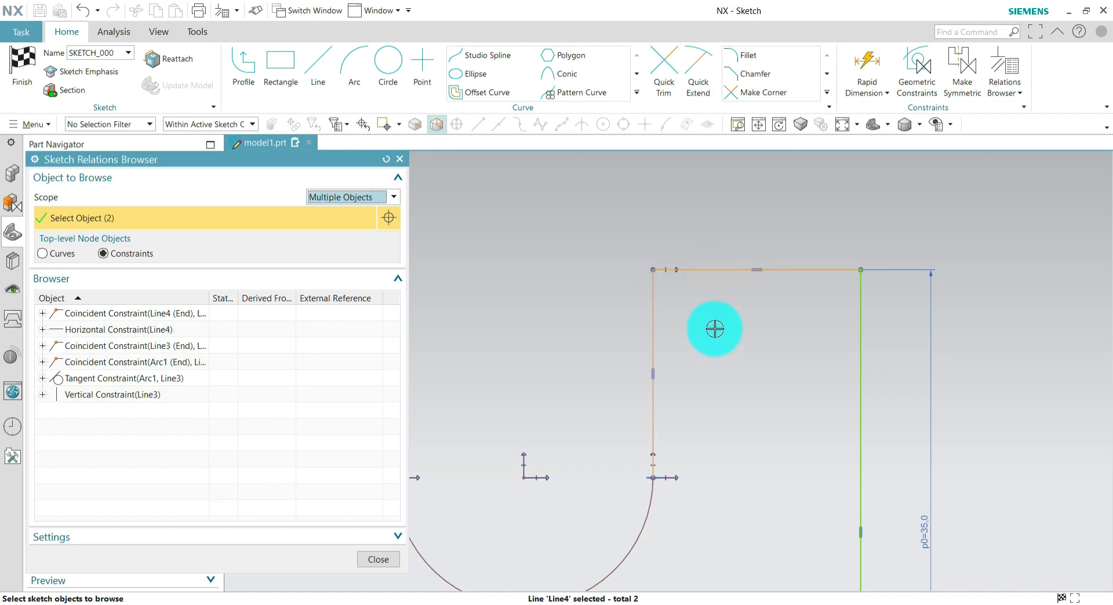
pyautogui.scroll(-2, 740, 306)
pyautogui.scroll(1, 748, 303)
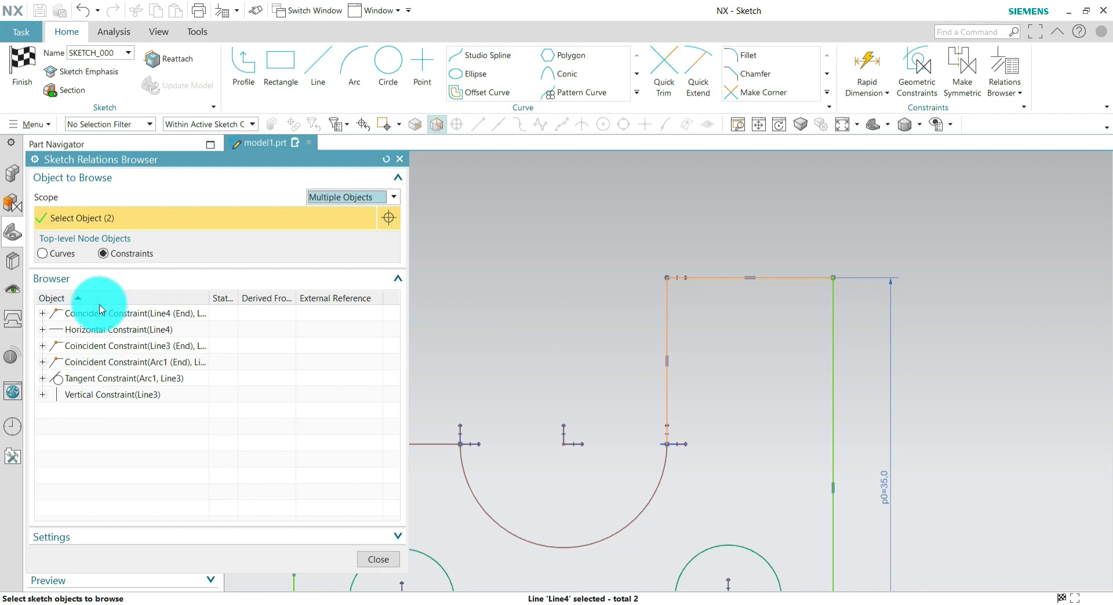
# Expand every coincident, horizontal, tangent and vertical constraint listed for the two lines to examine their member curves.
pyautogui.click(42, 313)
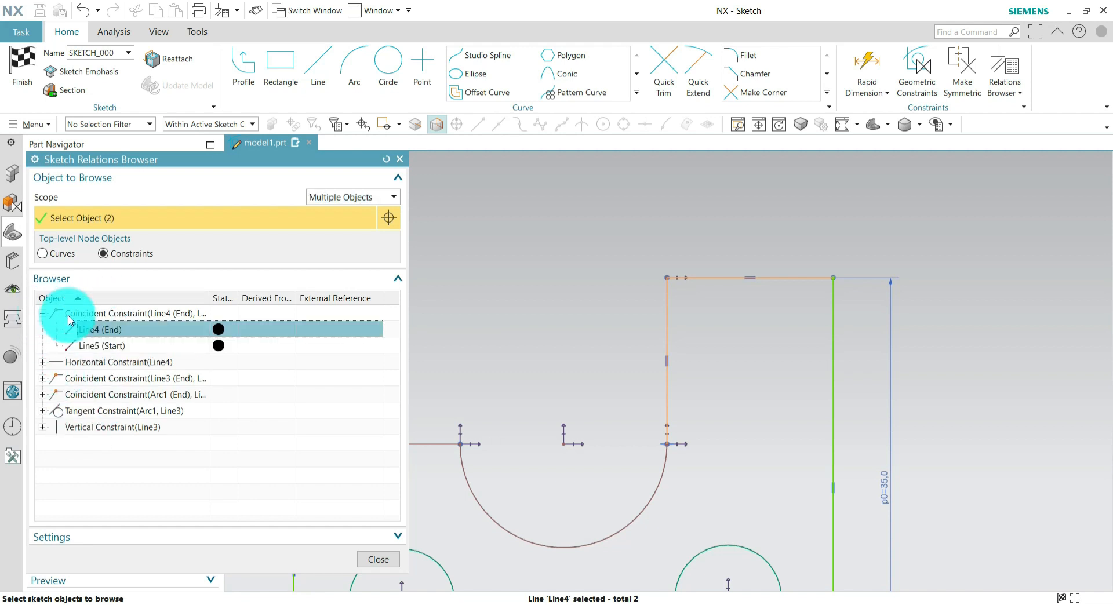
pyautogui.click(43, 362)
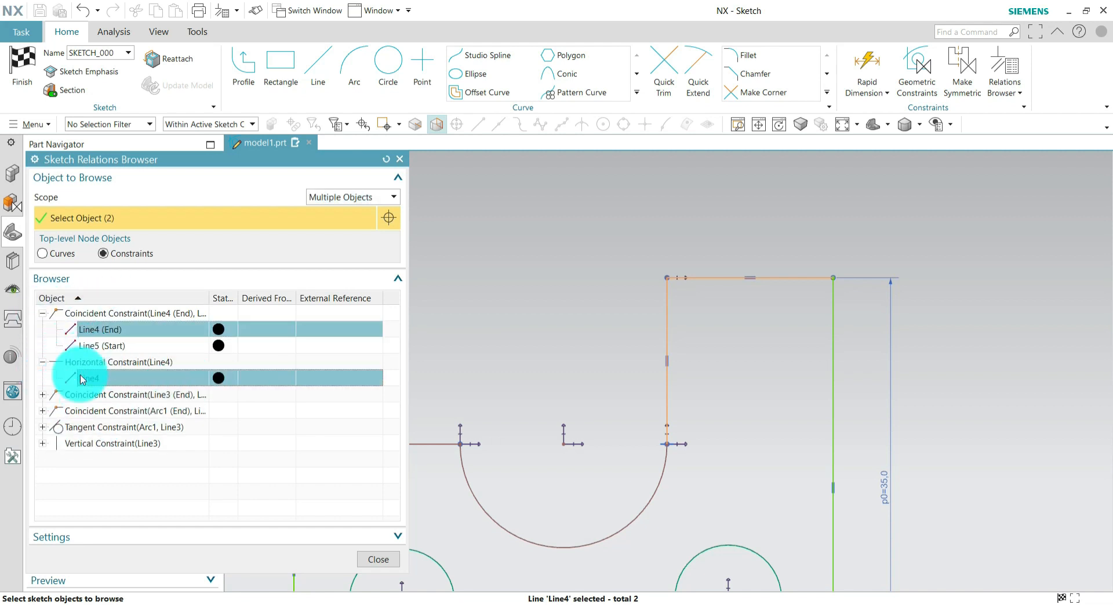
pyautogui.click(42, 394)
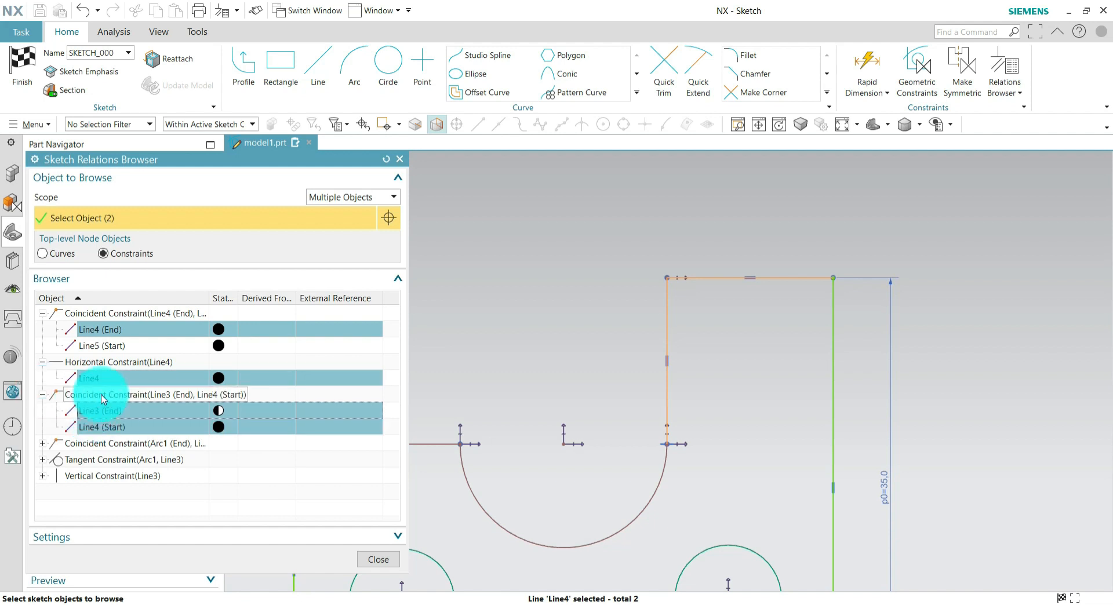
pyautogui.click(42, 443)
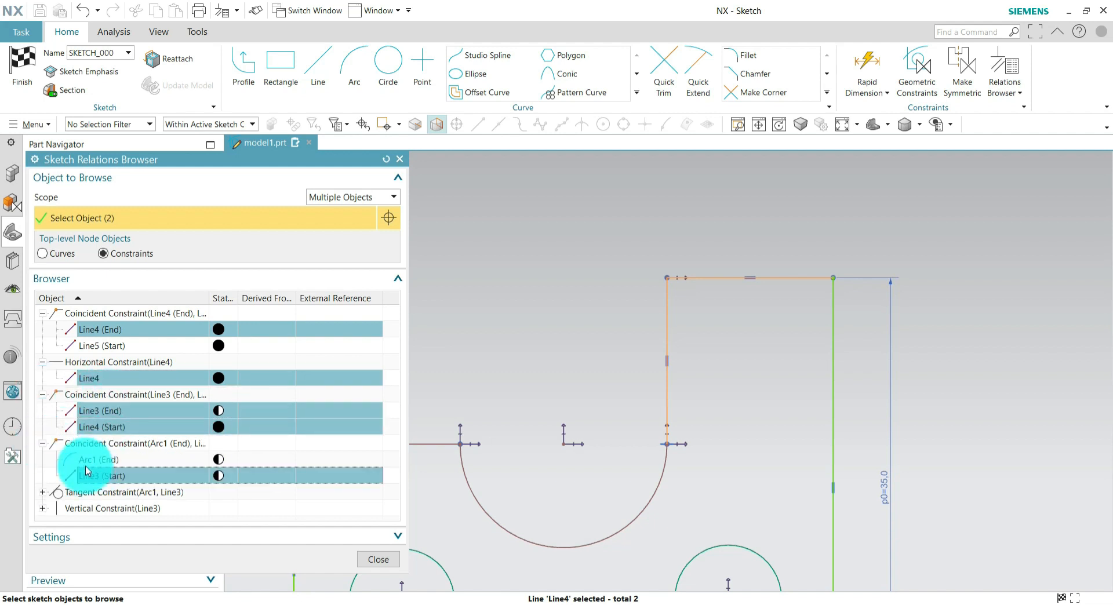
pyautogui.click(42, 492)
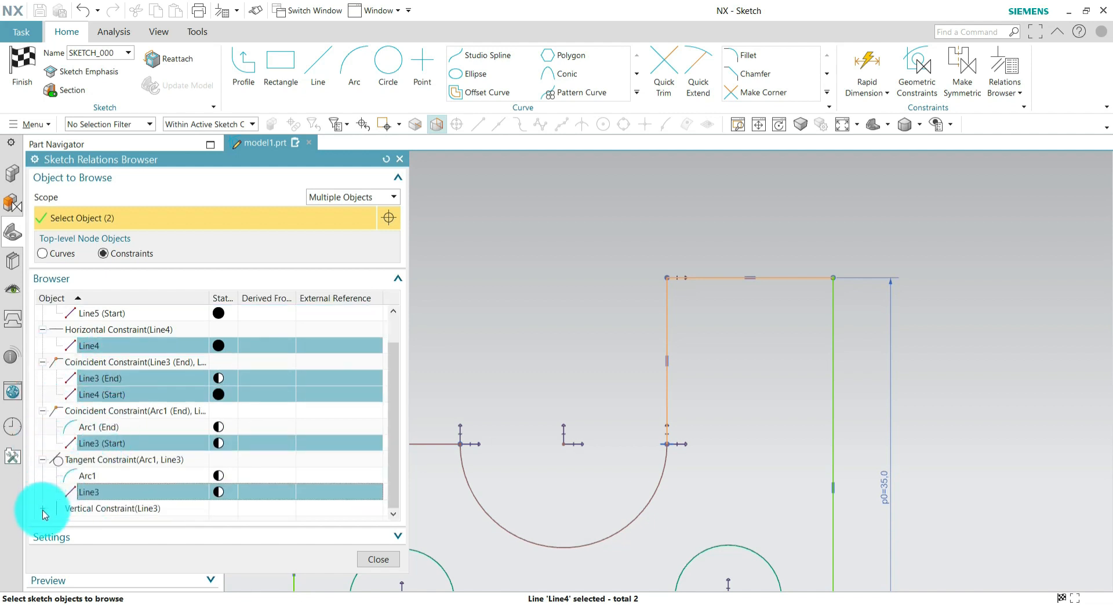
pyautogui.click(43, 508)
pyautogui.scroll(1, 174, 452)
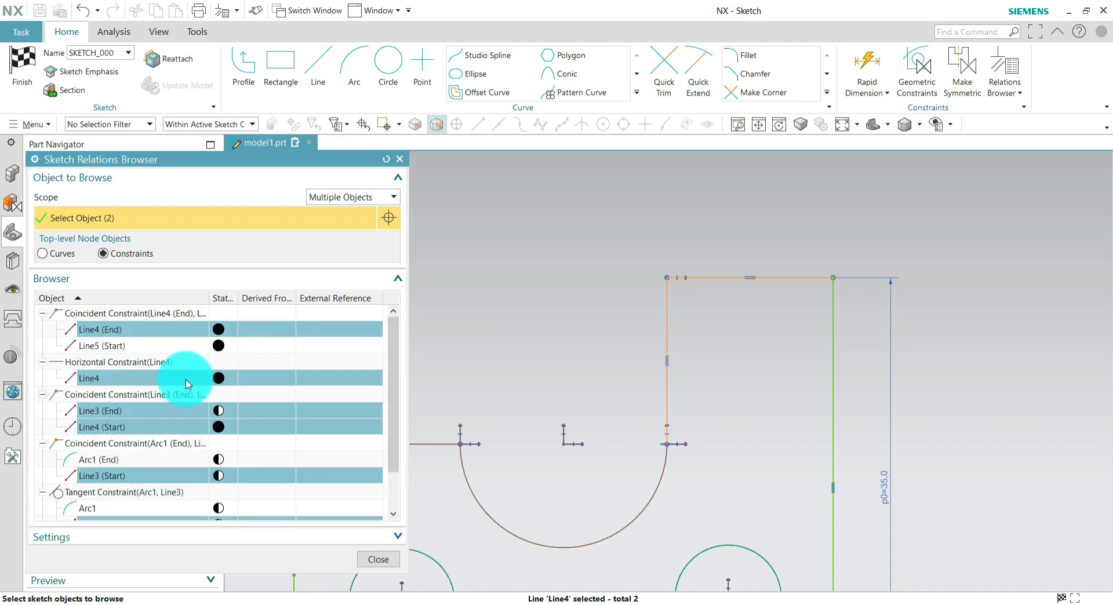
# Widen the browser's Status column and examine the constraint status of each member curve listed under the two lines' constraints.
pyautogui.moveTo(237, 297); pyautogui.dragTo(284, 299)
pyautogui.click(243, 313)
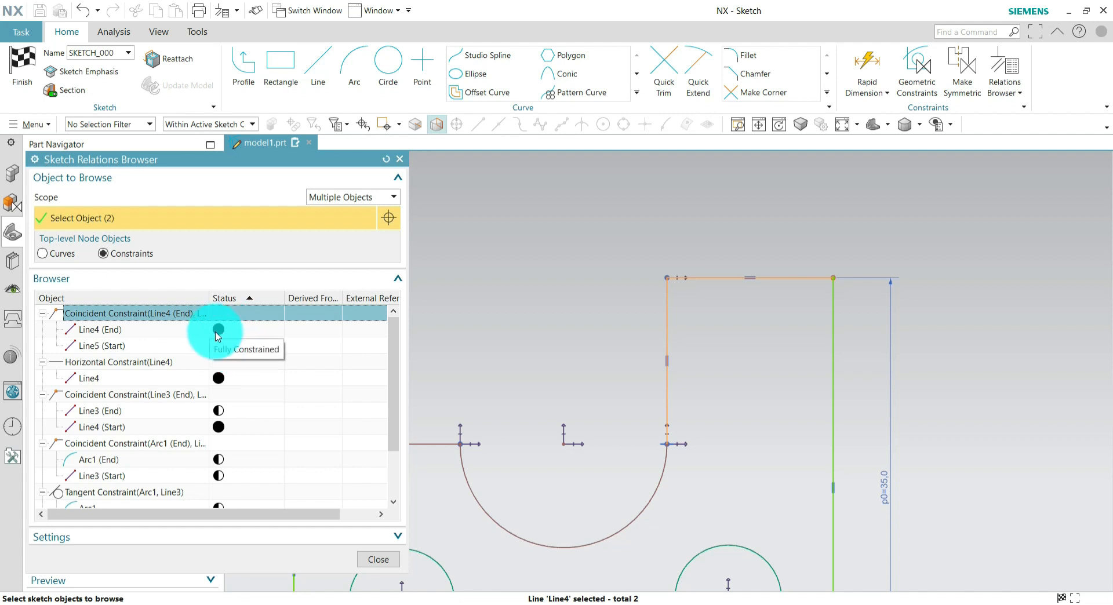
pyautogui.click(100, 331)
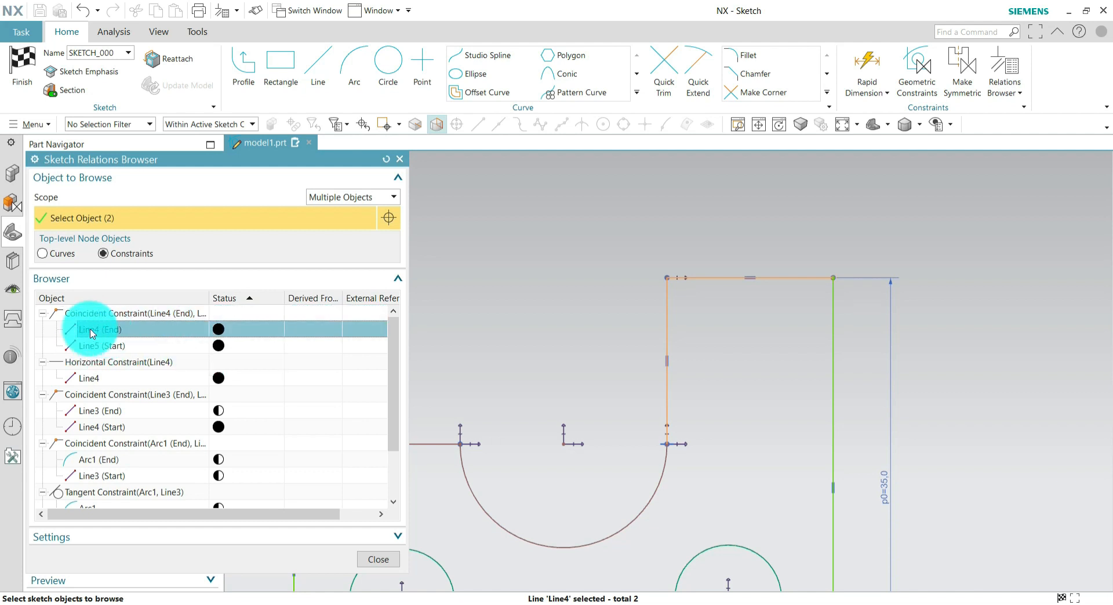
pyautogui.click(110, 346)
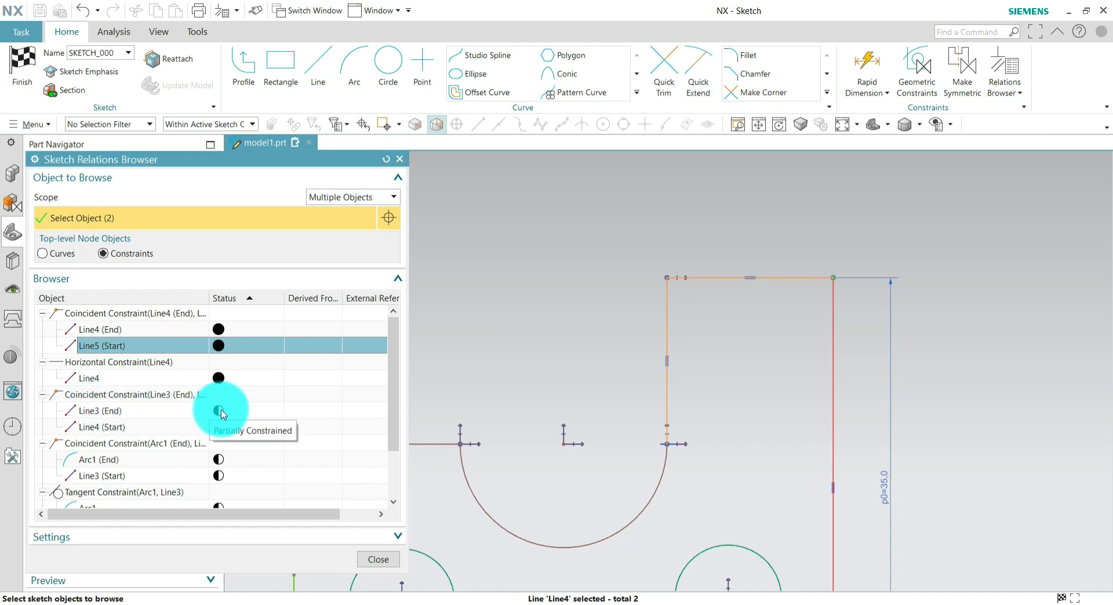
pyautogui.scroll(-2, 224, 420)
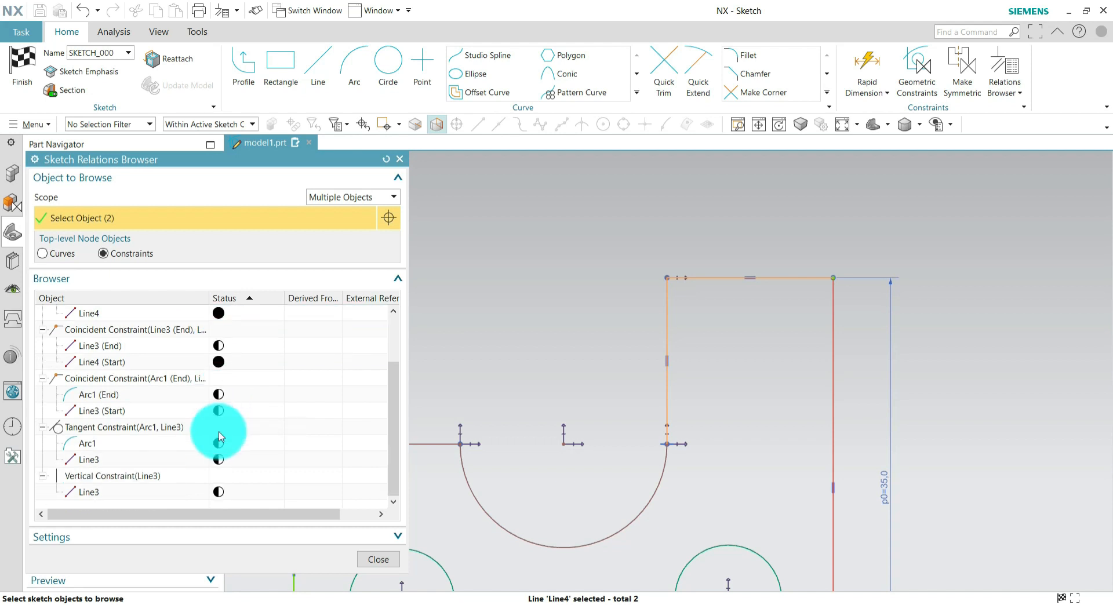
pyautogui.scroll(2, 228, 385)
pyautogui.scroll(-1, 227, 385)
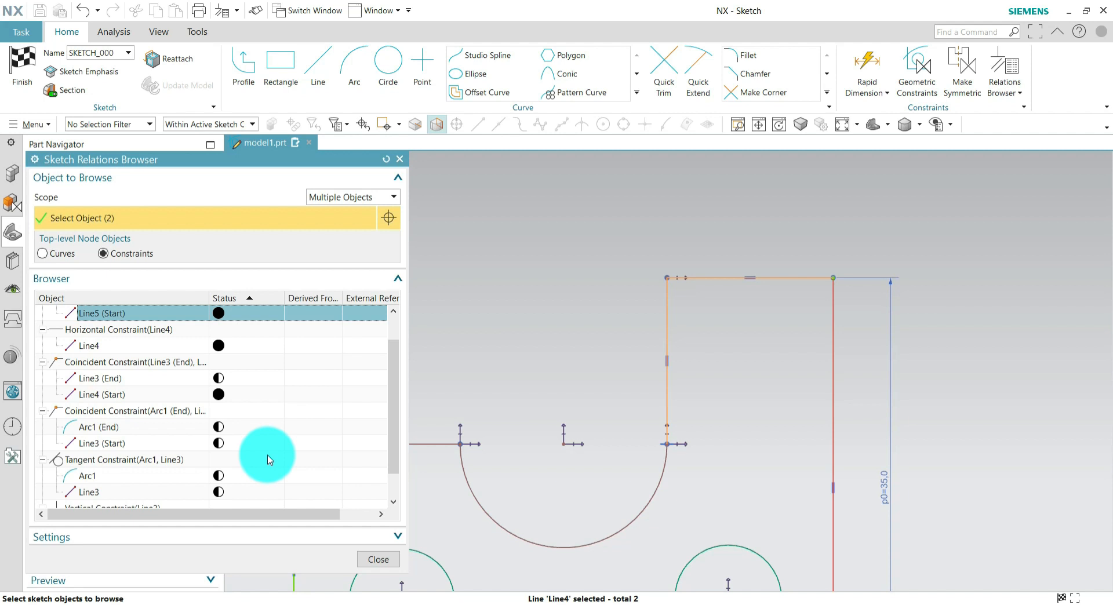
pyautogui.scroll(-1, 265, 452)
pyautogui.scroll(2, 250, 400)
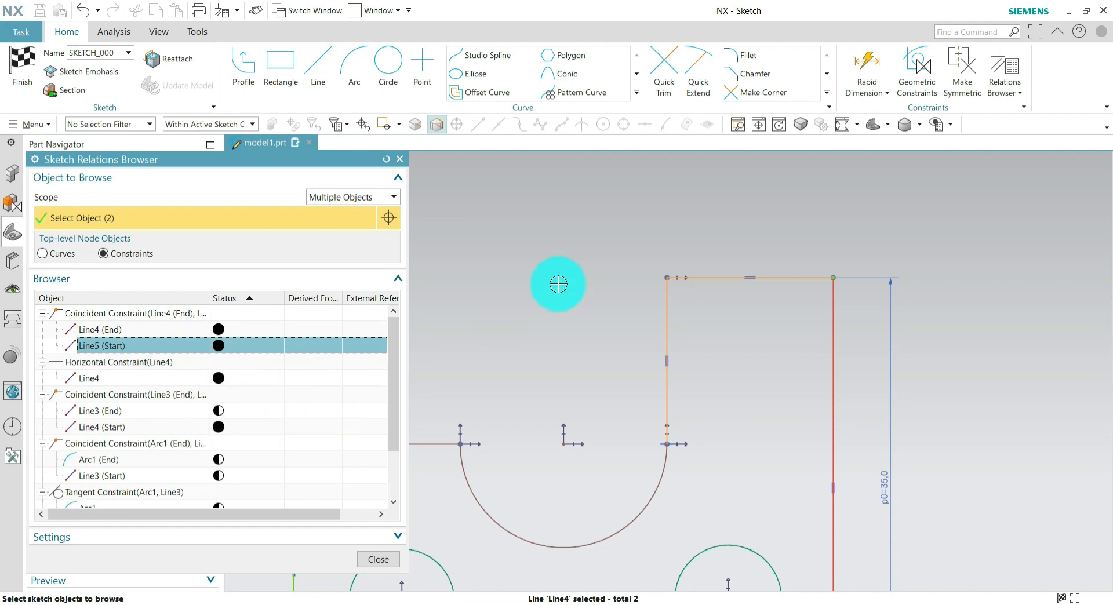
# Sketch a separate horizontal line above the profile's lower upper-edge segment and delete its horizontal constraint.
pyautogui.click(318, 62)
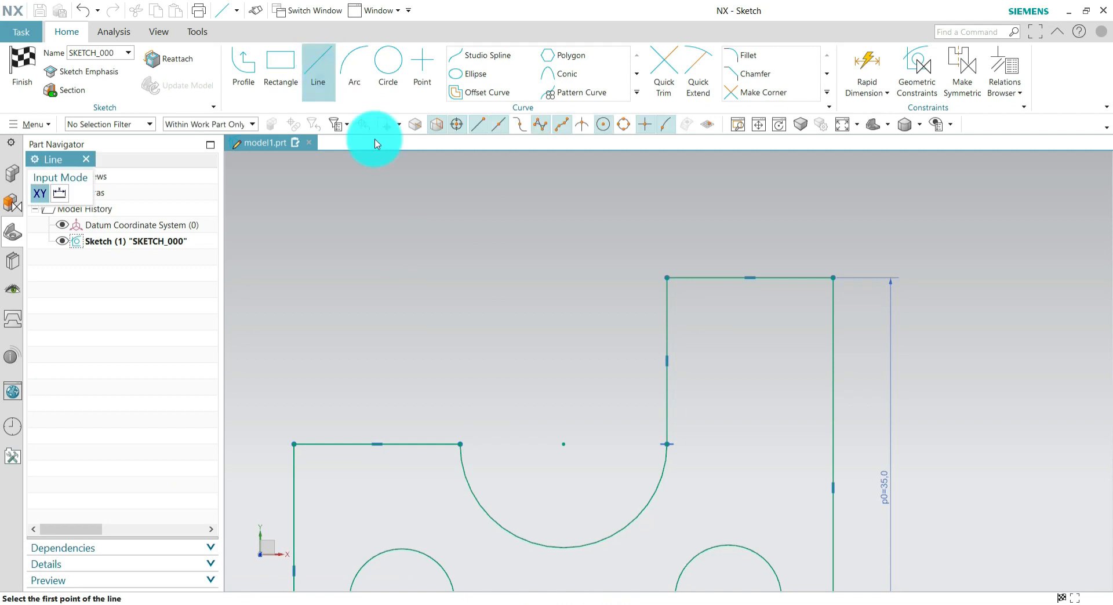
pyautogui.scroll(-4, 576, 303)
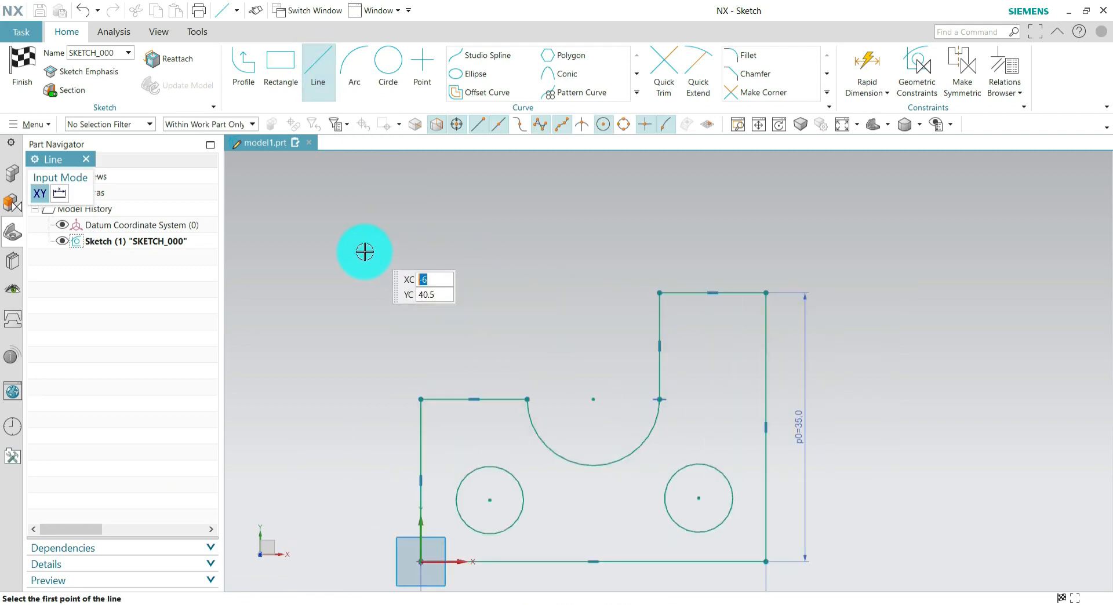
pyautogui.click(370, 254)
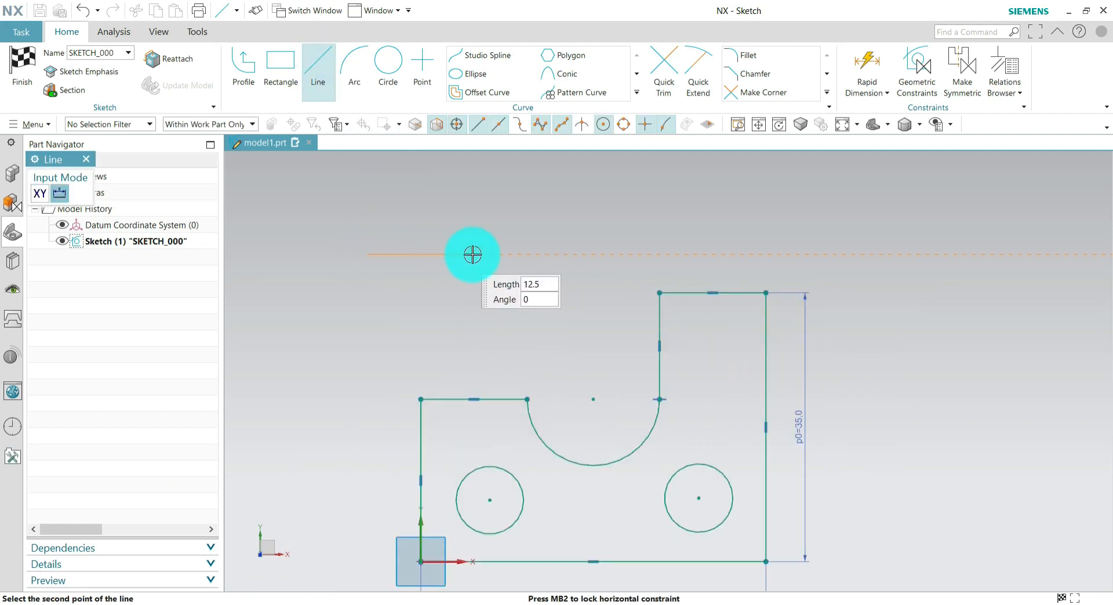
pyautogui.click(502, 255)
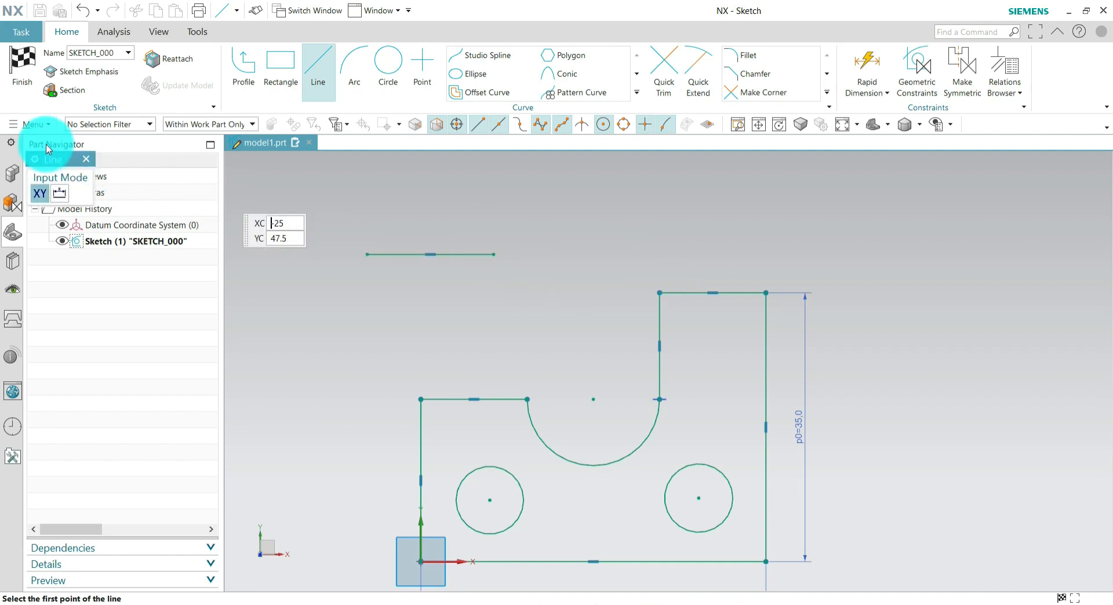
pyautogui.click(86, 160)
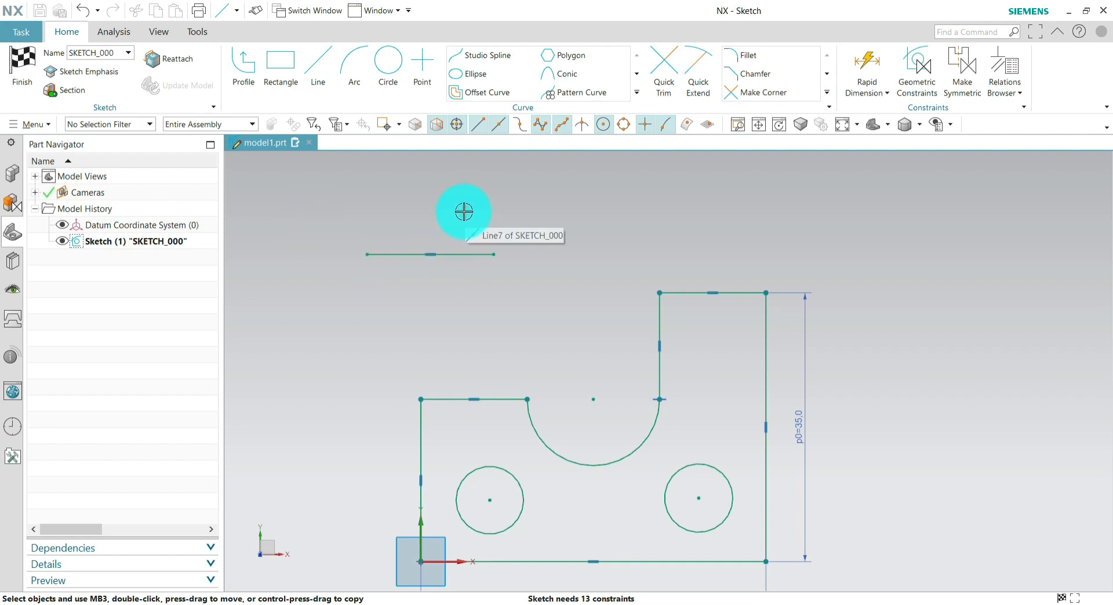
pyautogui.moveTo(403, 276); pyautogui.dragTo(404, 277)
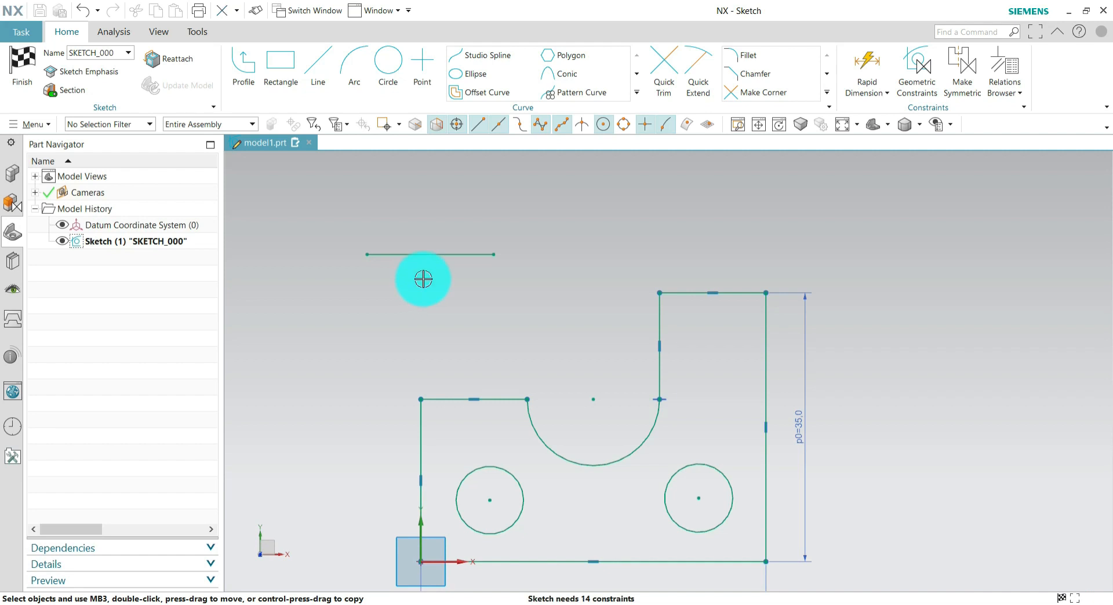
# Open the Sketch Relations Browser and select the new separate line as the object to browse.
pyautogui.click(1013, 67)
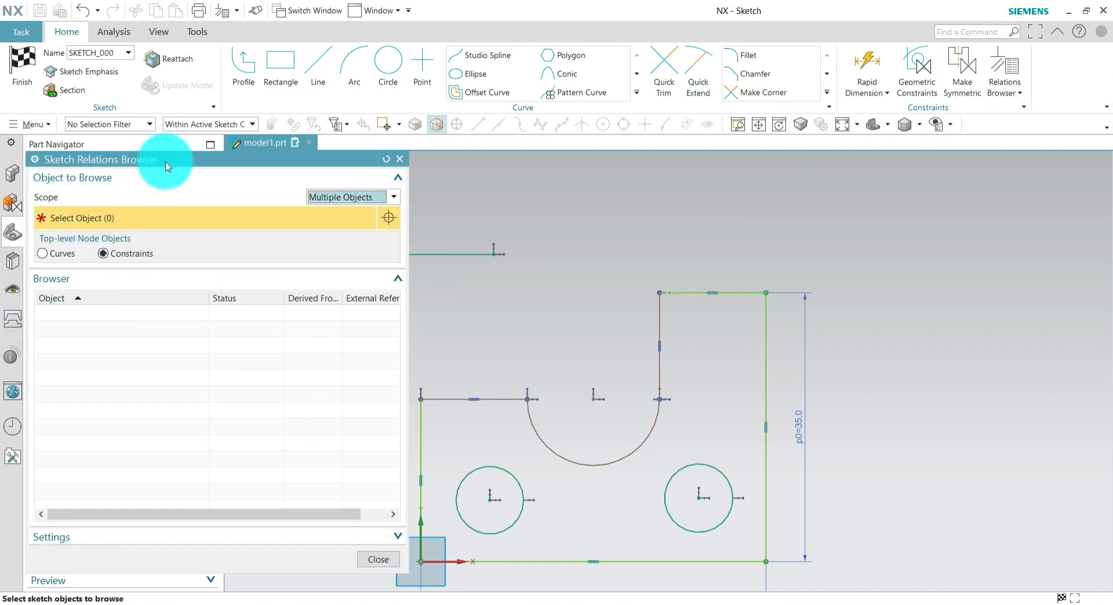
pyautogui.moveTo(166, 167); pyautogui.dragTo(145, 151)
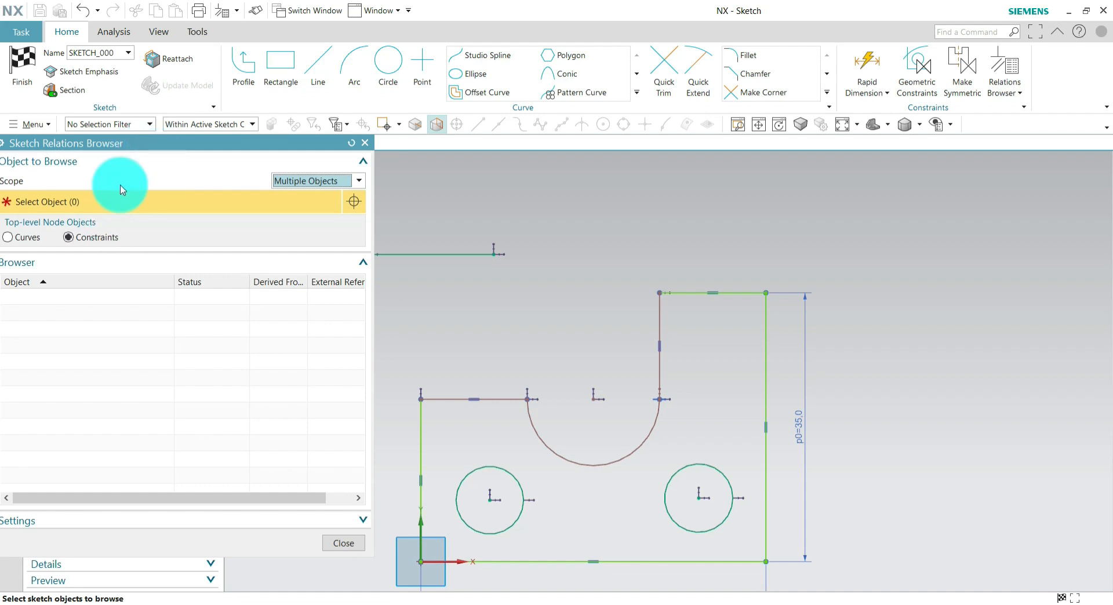
pyautogui.click(437, 248)
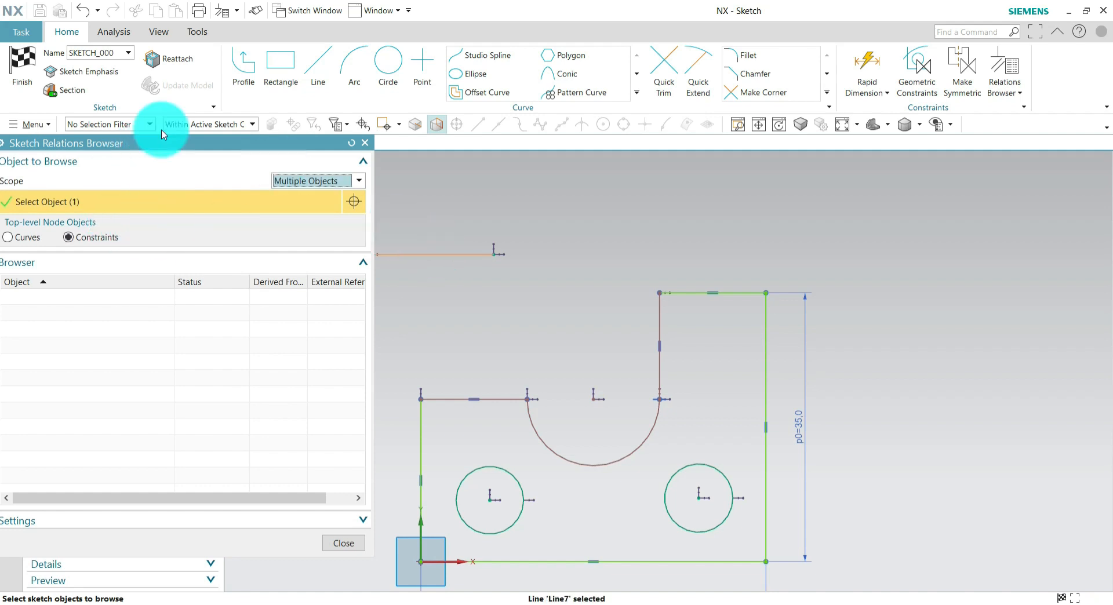
pyautogui.moveTo(179, 142); pyautogui.dragTo(221, 145)
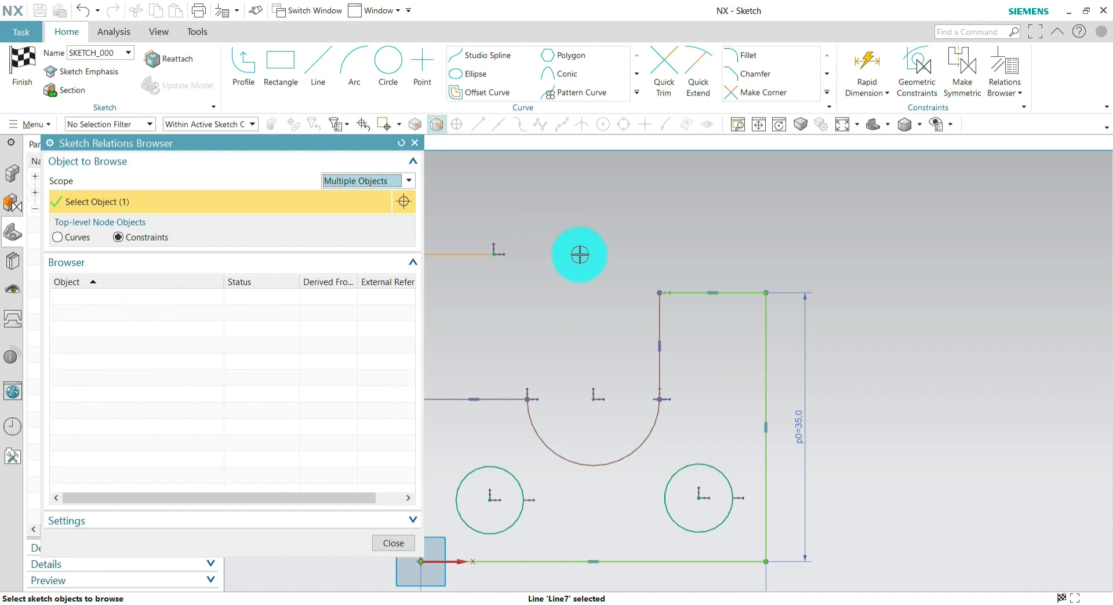
# Add the 35 mm vertical edge Line5 to the browsed objects, examine its vertical dimension node, and deselect the edge again.
pyautogui.scroll(-3, 624, 255)
pyautogui.scroll(2, 470, 262)
pyautogui.scroll(1, 477, 263)
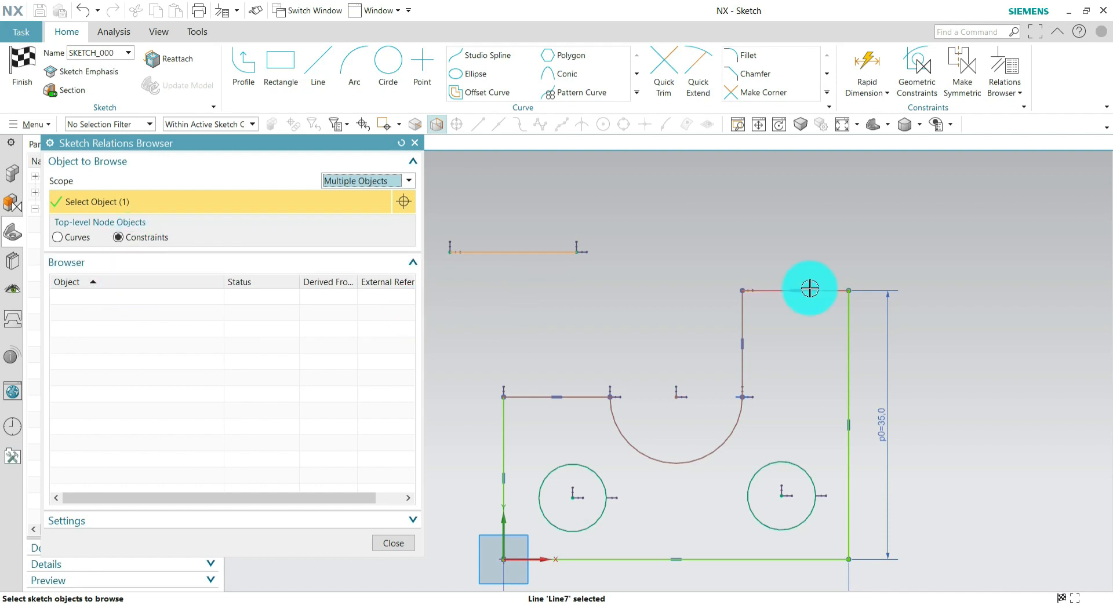
pyautogui.click(848, 340)
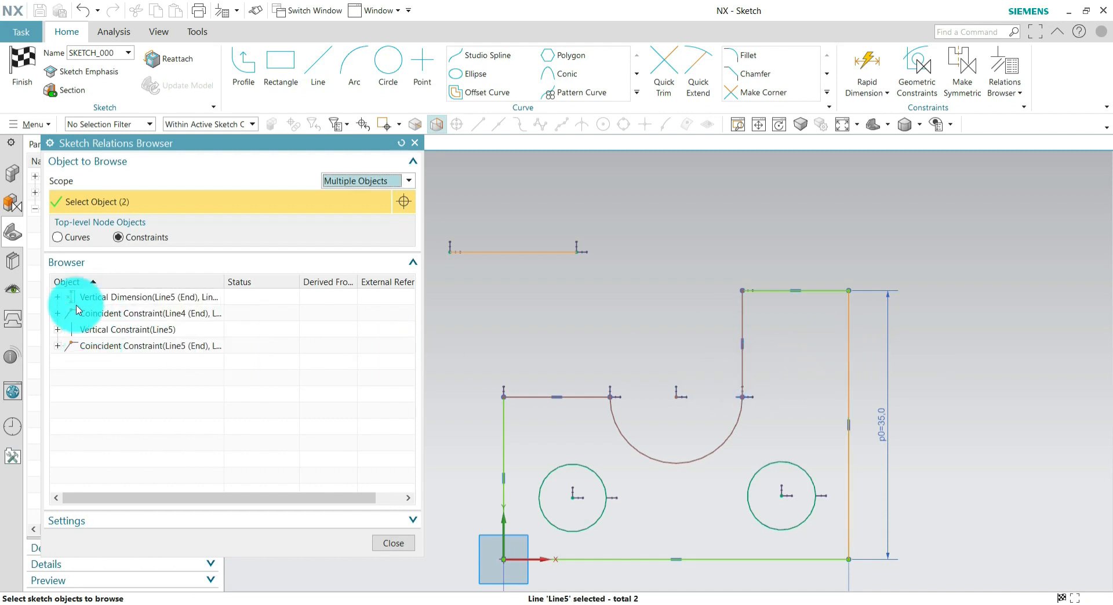
pyautogui.click(58, 297)
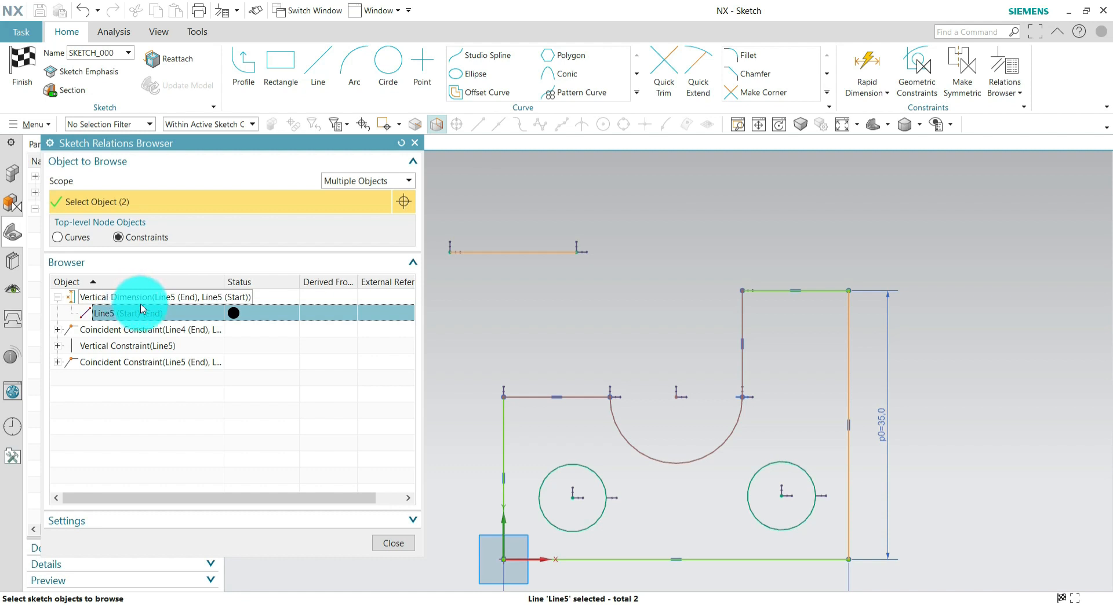
pyautogui.click(57, 297)
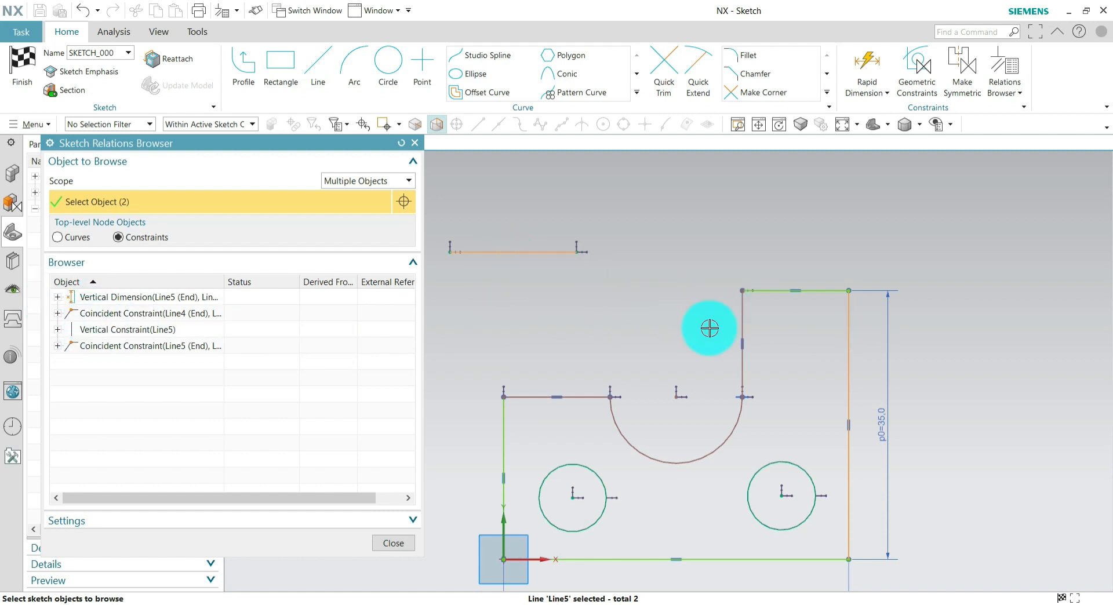
pyautogui.keyDown('shift'); pyautogui.click(850, 358); pyautogui.keyUp('shift')
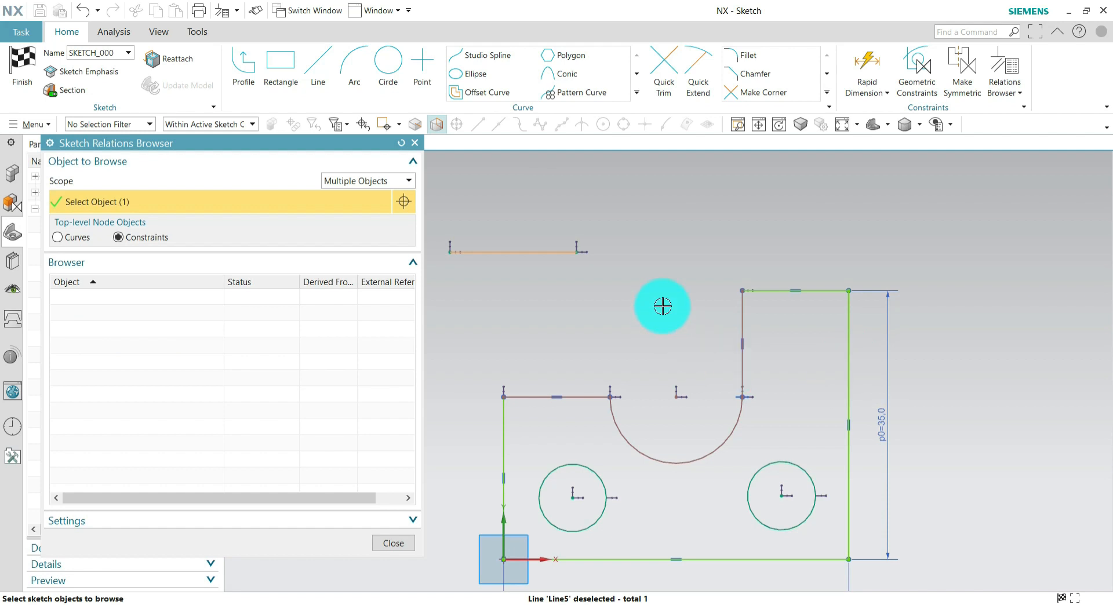
# Set the top-level node objects to Curves and review the constraint status and available actions of Line7.
pyautogui.click(75, 239)
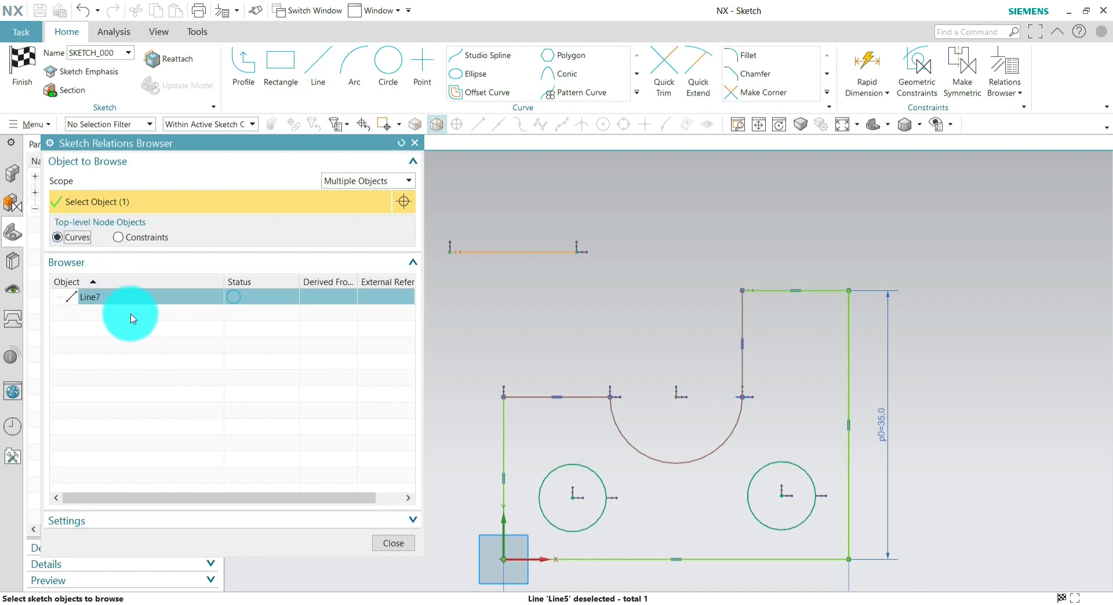
pyautogui.click(96, 299)
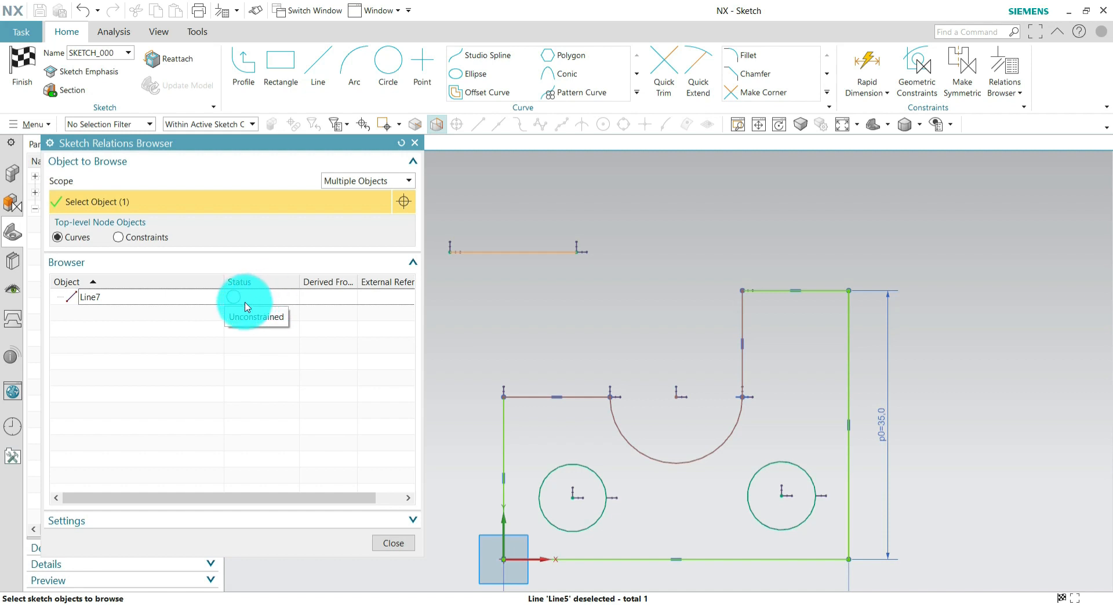
pyautogui.rightClick(148, 302)
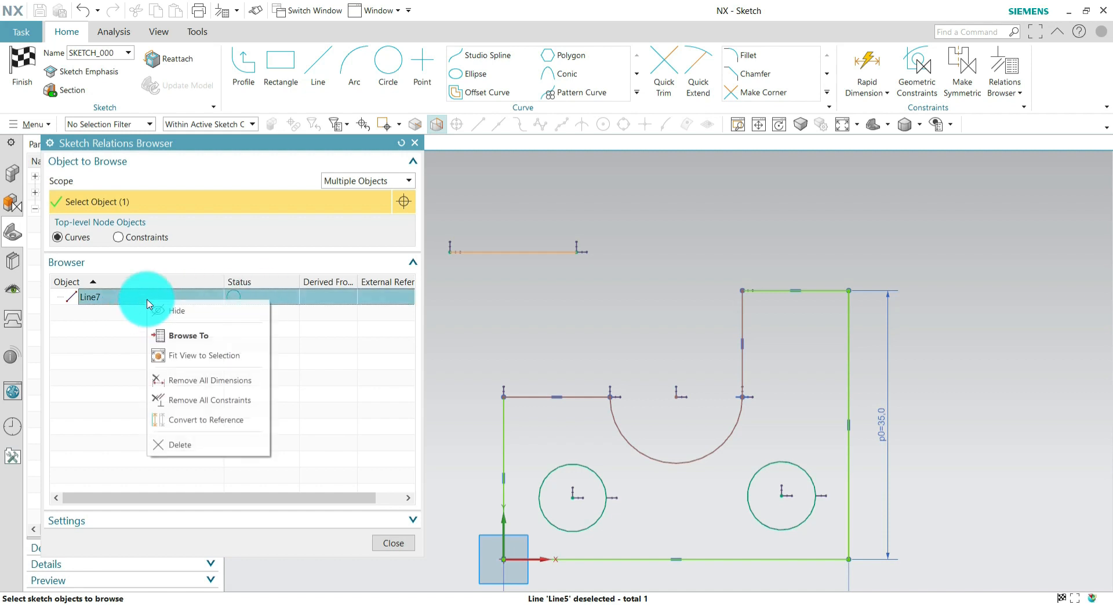
pyautogui.press('Escape')
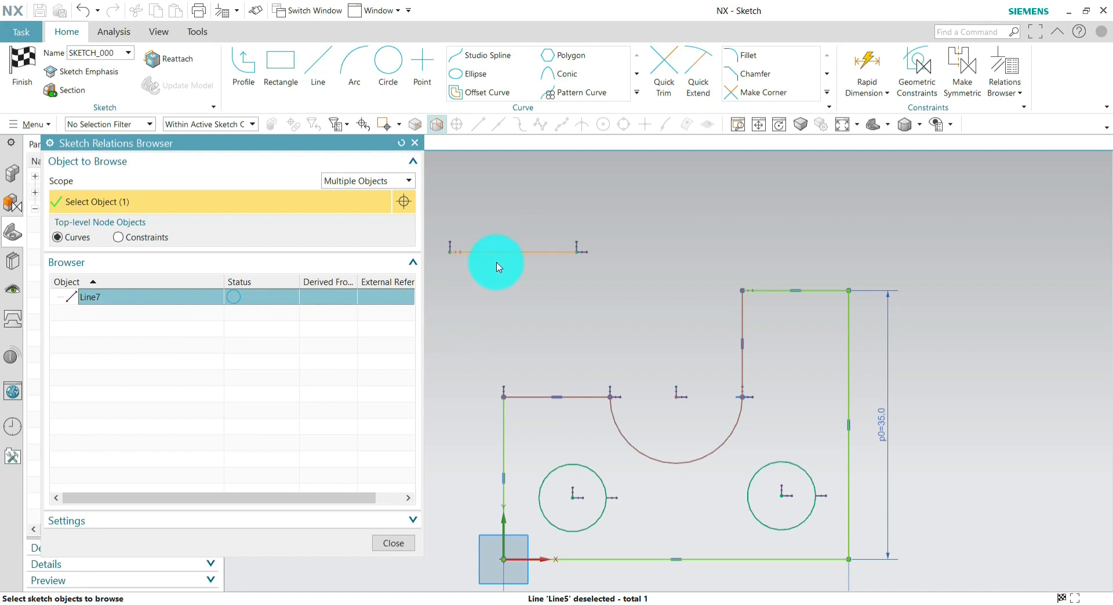
pyautogui.scroll(-3, 719, 329)
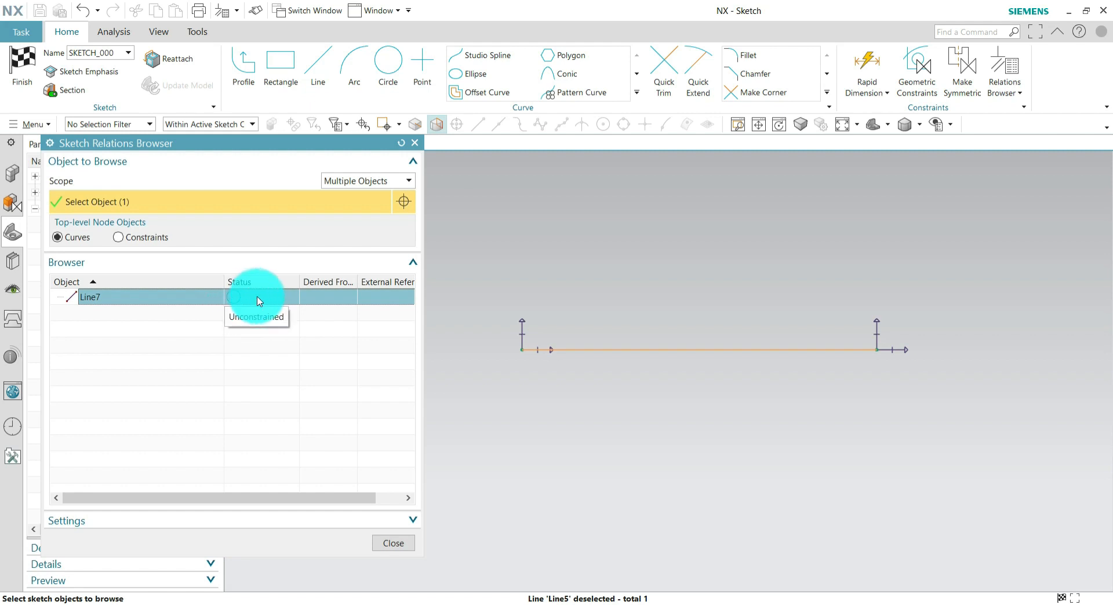
pyautogui.scroll(-6, 591, 278)
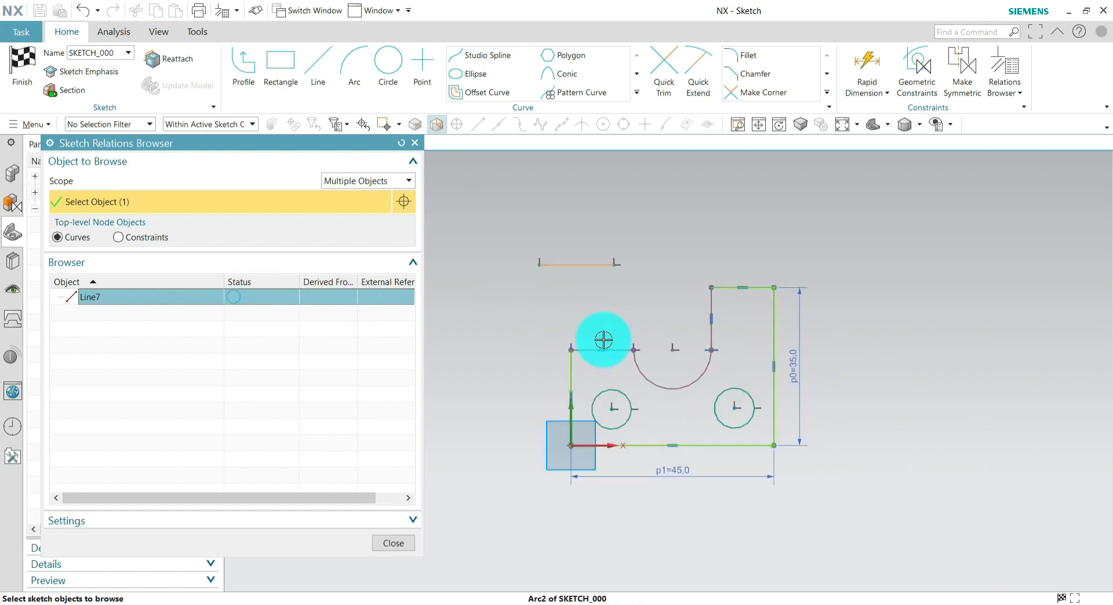
# Set the browser scope to All in Active Sketch.
pyautogui.click(371, 181)
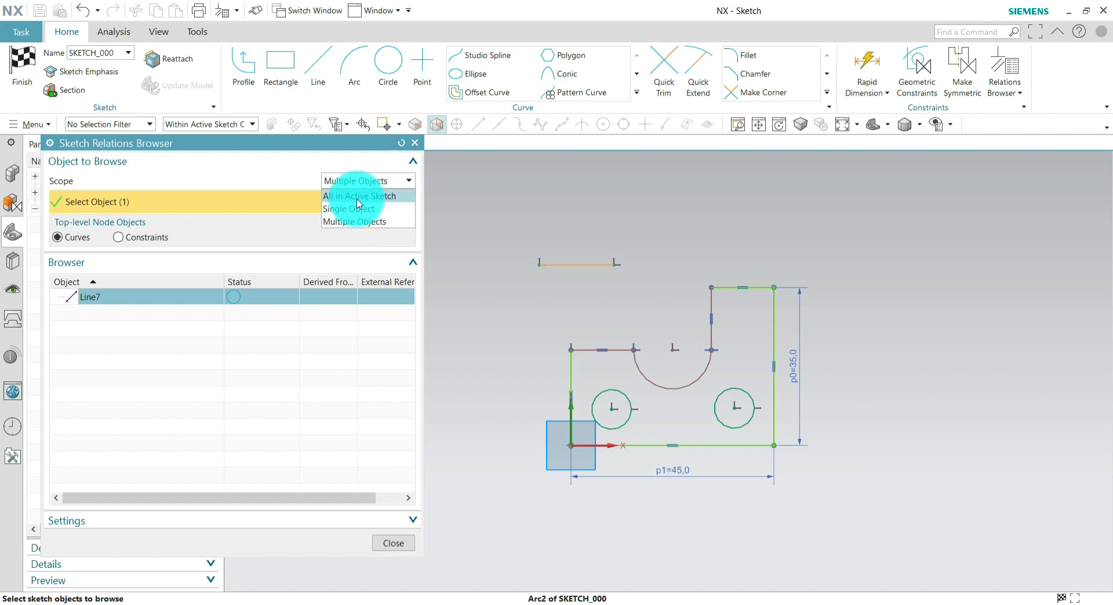
pyautogui.click(358, 198)
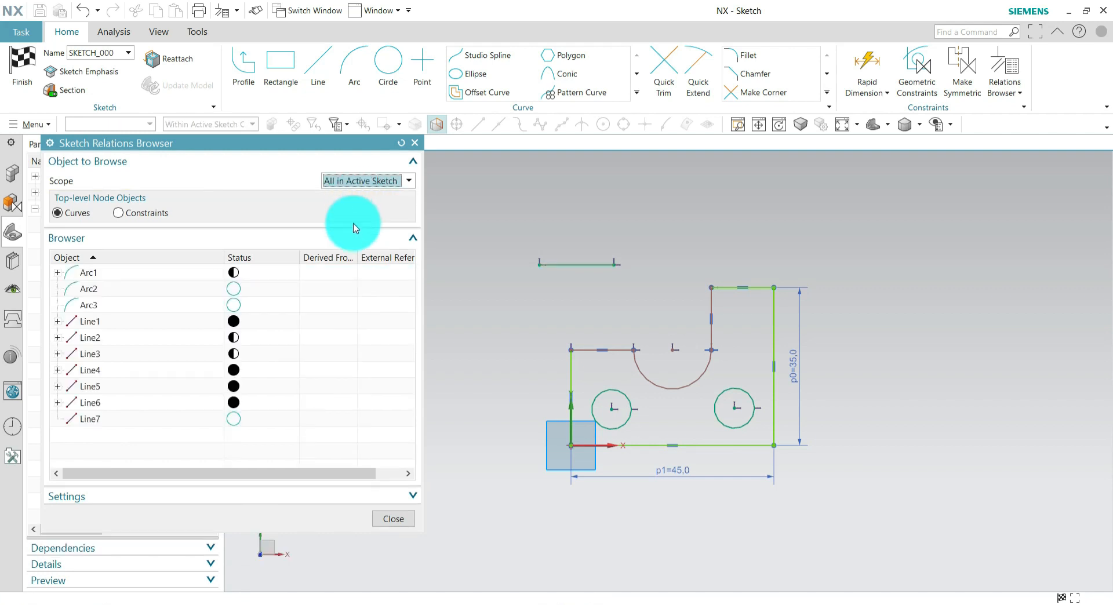
pyautogui.click(365, 183)
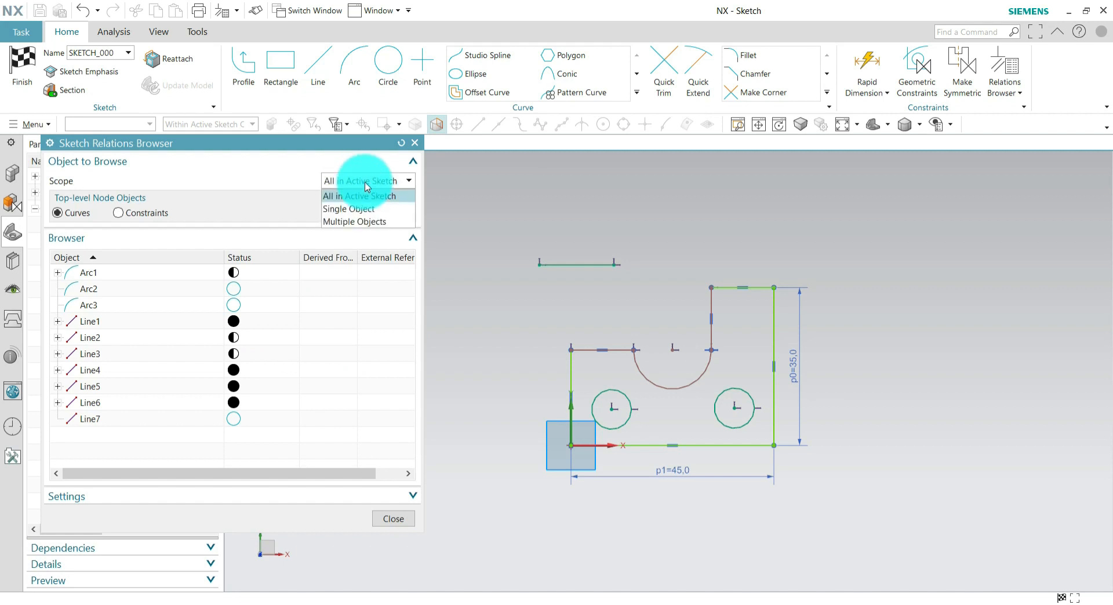
pyautogui.click(366, 185)
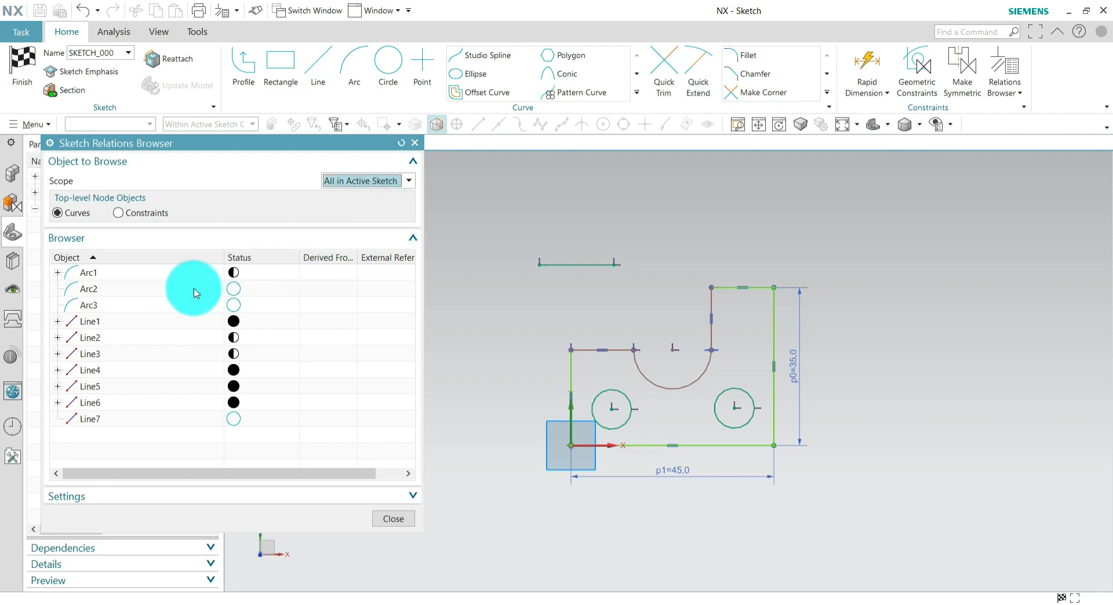
# Expand and collapse the Arc1 node, and highlight Arc1 to examine its constraint status.
pyautogui.click(57, 273)
pyautogui.click(57, 272)
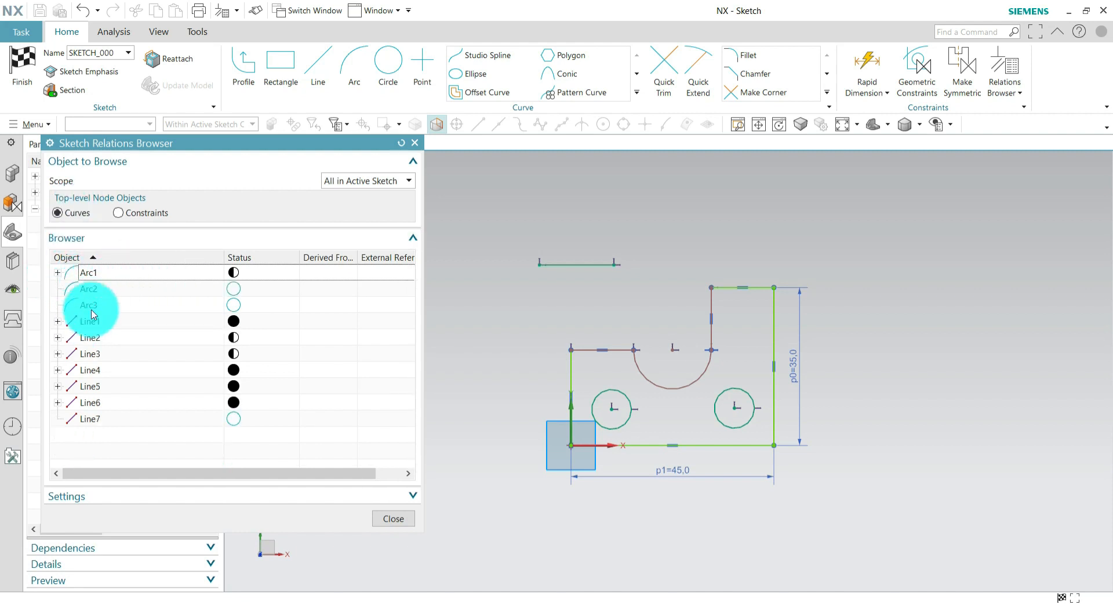
pyautogui.click(250, 277)
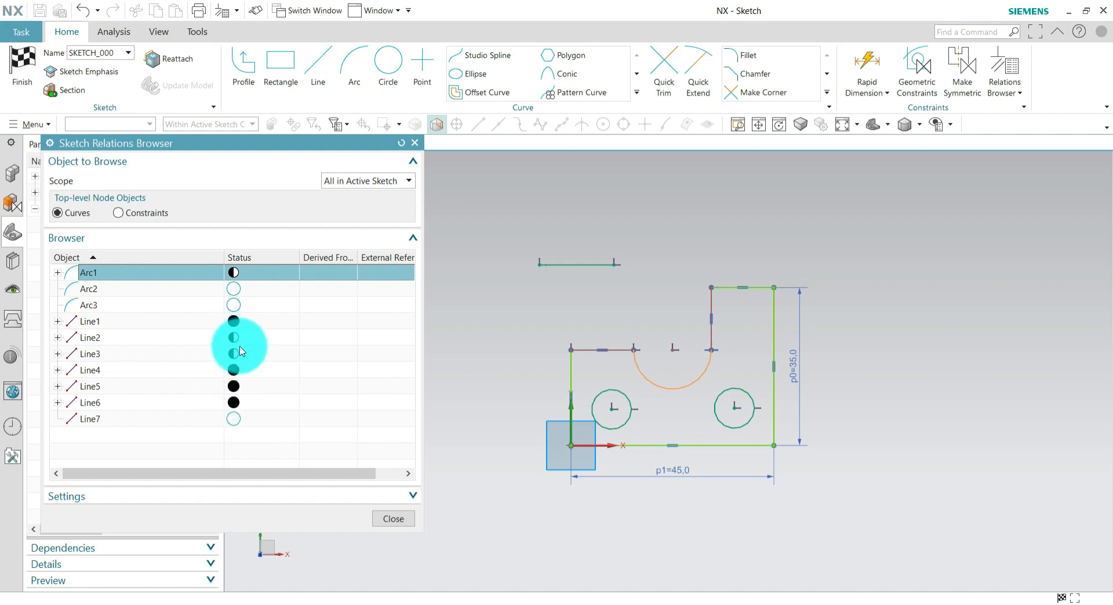
# Select Line7, Line6, Line5, Line3 and Line1 together in the browser and review the actions available for them.
pyautogui.click(96, 419)
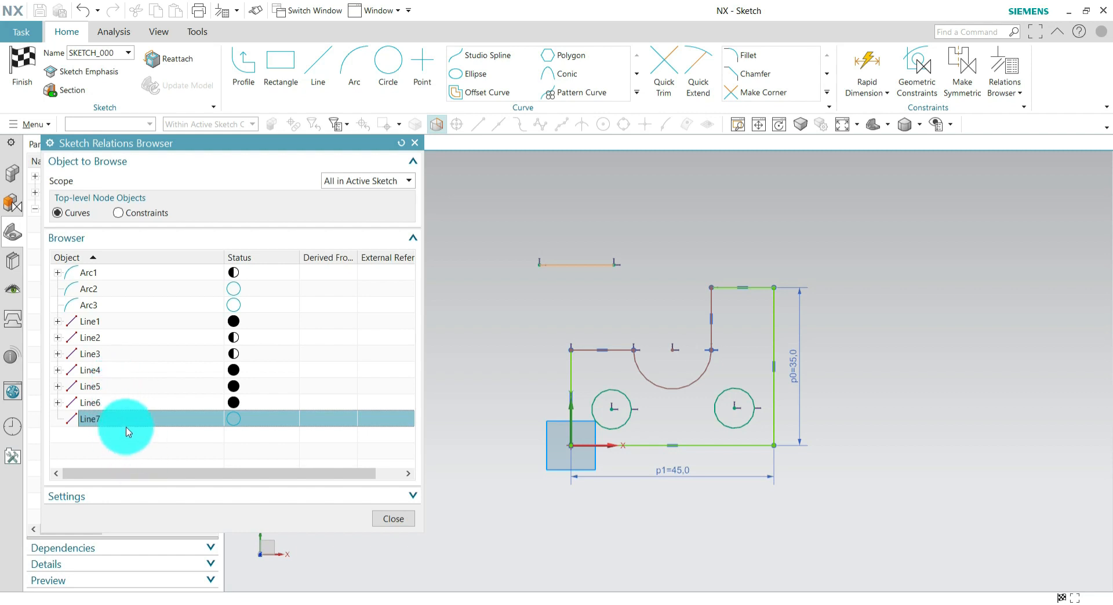
pyautogui.keyDown('ctrl'); pyautogui.click(101, 402); pyautogui.keyUp('ctrl')
pyautogui.keyDown('ctrl'); pyautogui.click(96, 386); pyautogui.keyUp('ctrl')
pyautogui.keyDown('ctrl'); pyautogui.click(112, 354); pyautogui.keyUp('ctrl')
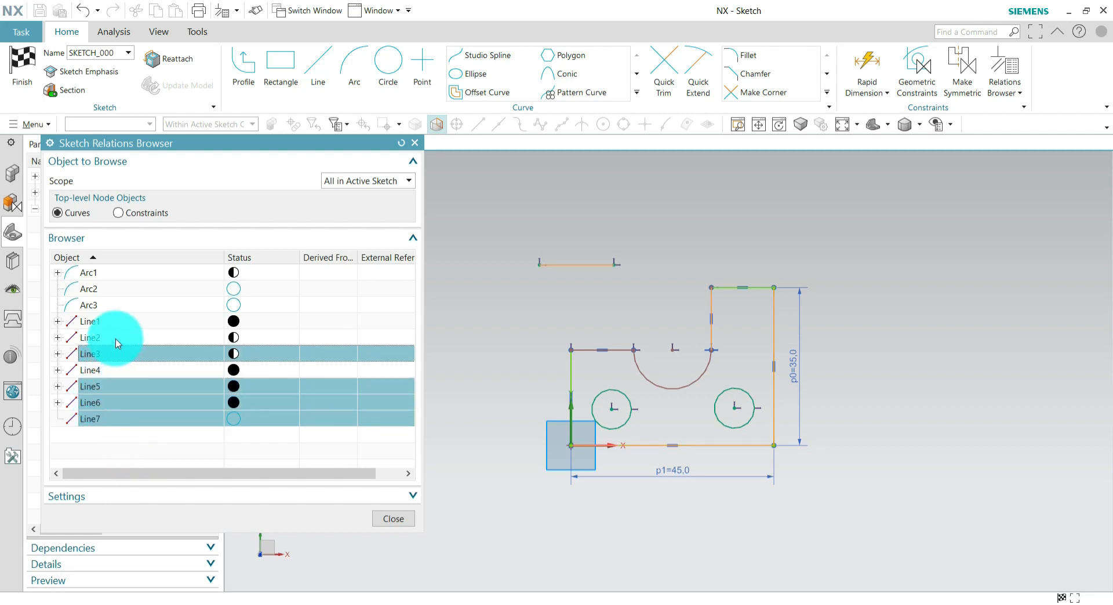
pyautogui.keyDown('ctrl'); pyautogui.click(108, 321); pyautogui.keyUp('ctrl')
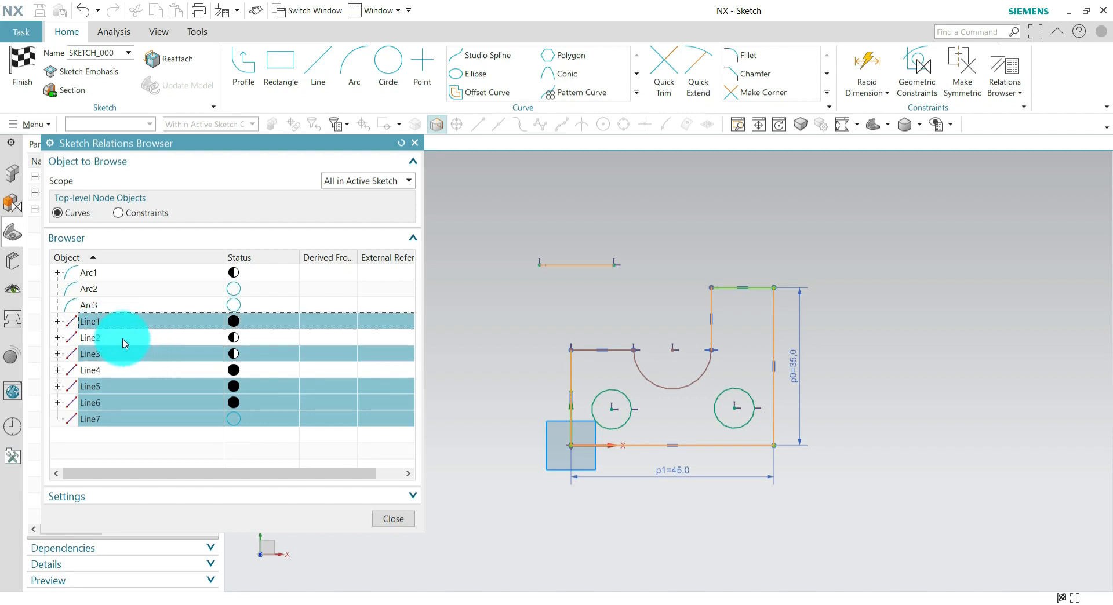
pyautogui.rightClick(131, 325)
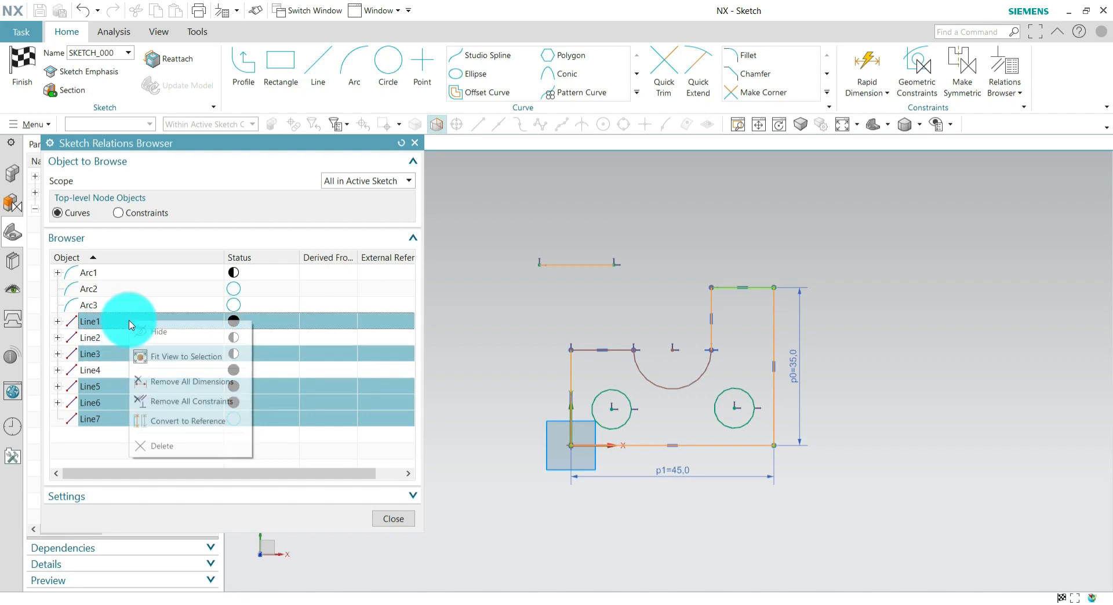
pyautogui.click(163, 445)
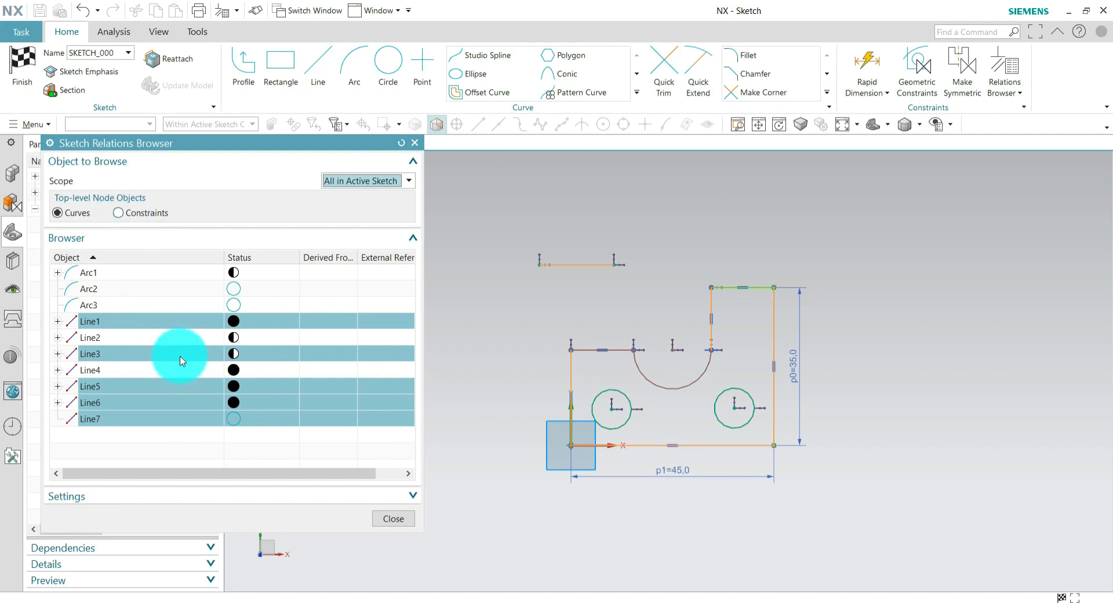
# Set the top-level node objects to Constraints and collapse the horizontal, tangent and vertical constraint nodes.
pyautogui.click(133, 214)
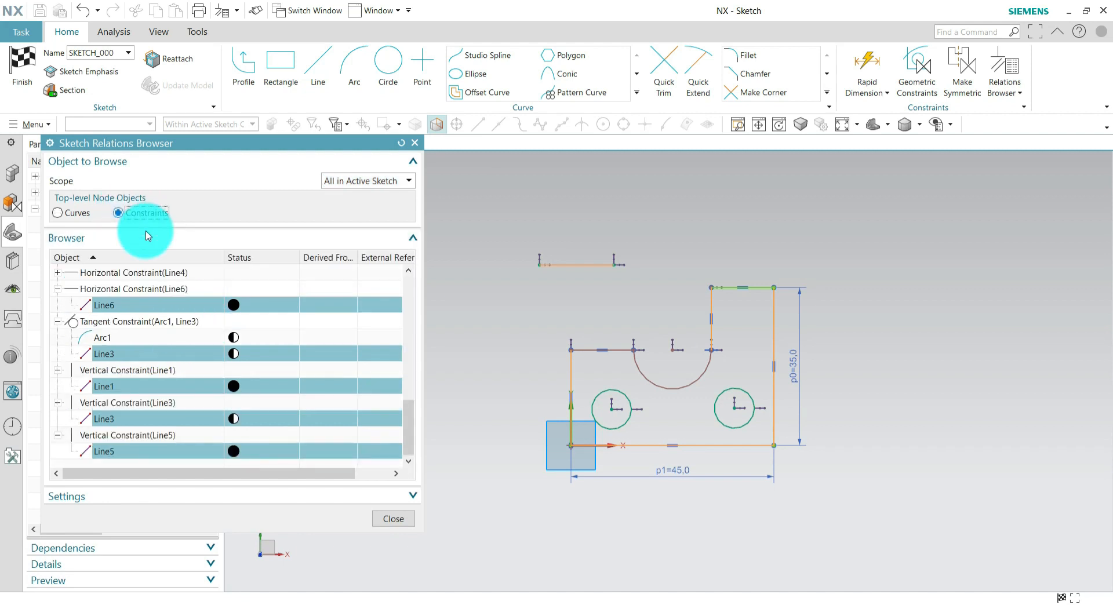
pyautogui.click(78, 292)
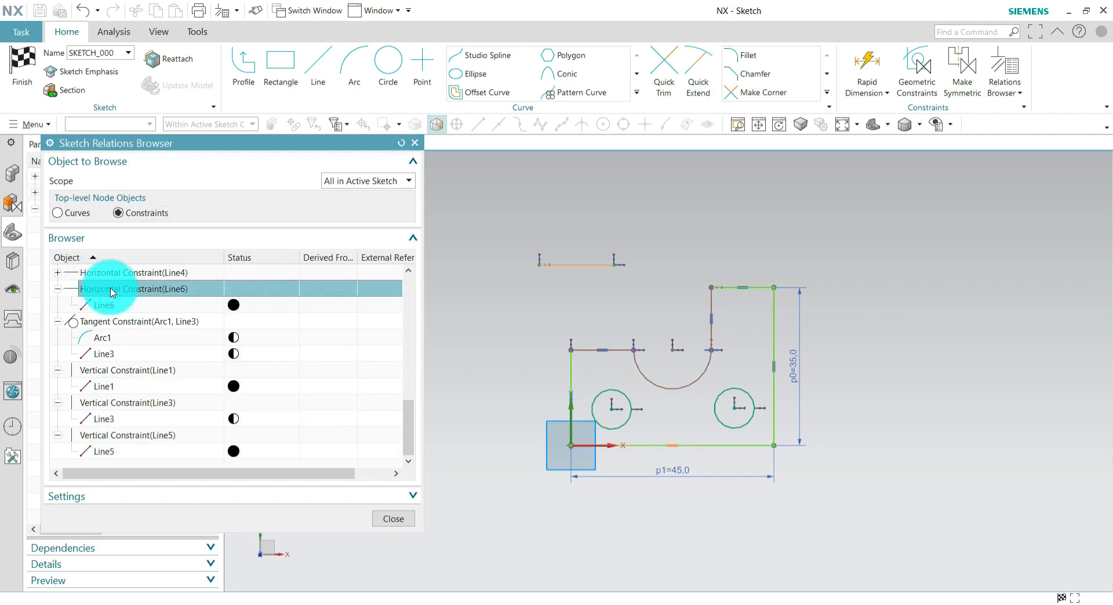
pyautogui.click(58, 290)
pyautogui.scroll(2, 59, 336)
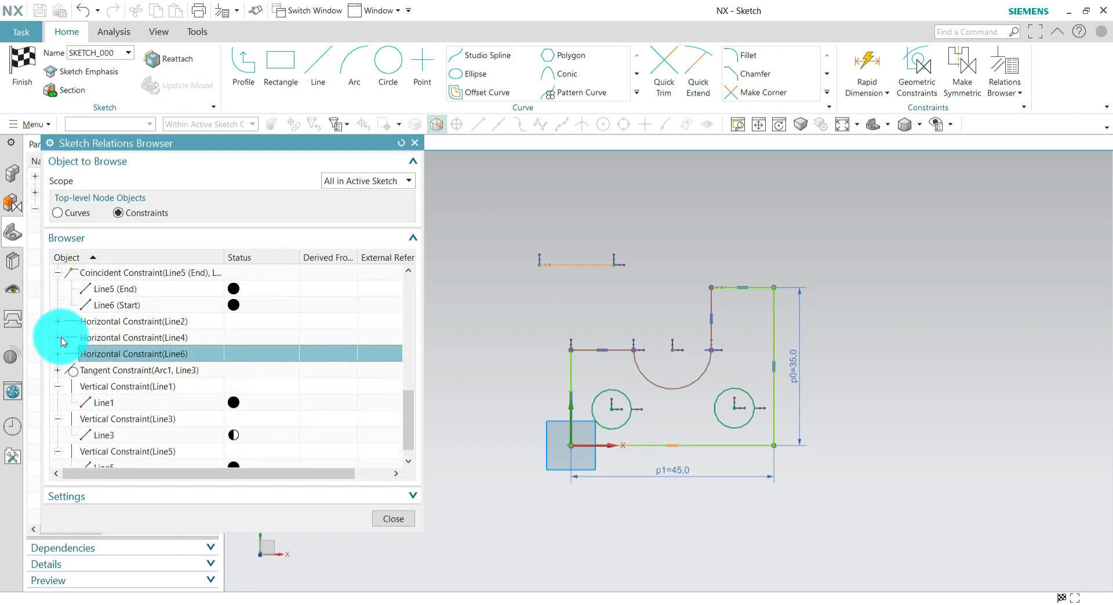
pyautogui.scroll(1, 62, 402)
pyautogui.click(58, 402)
pyautogui.click(58, 418)
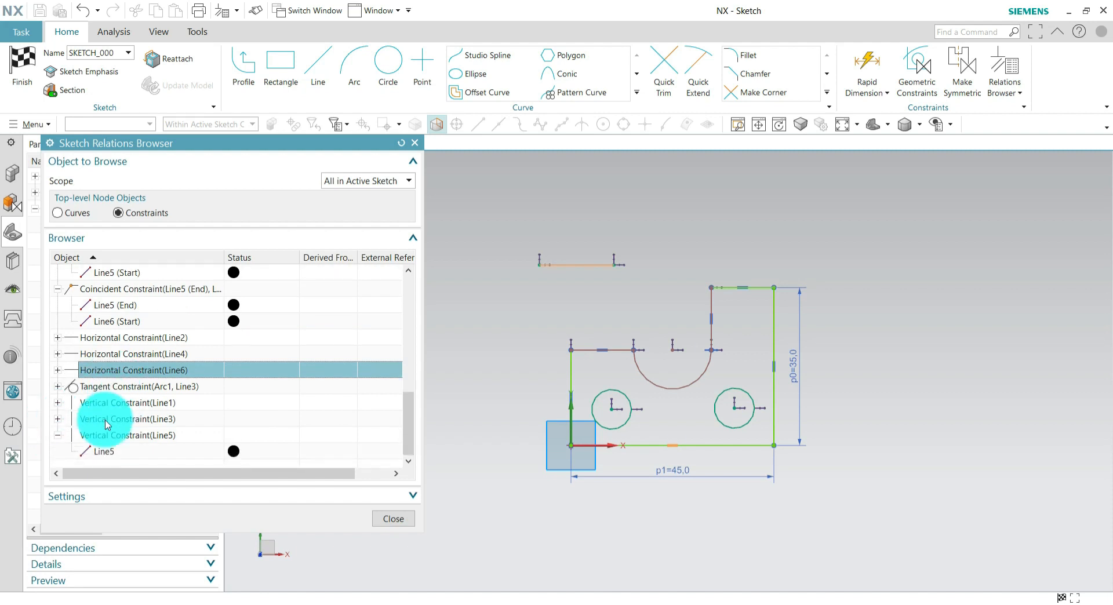
pyautogui.click(58, 435)
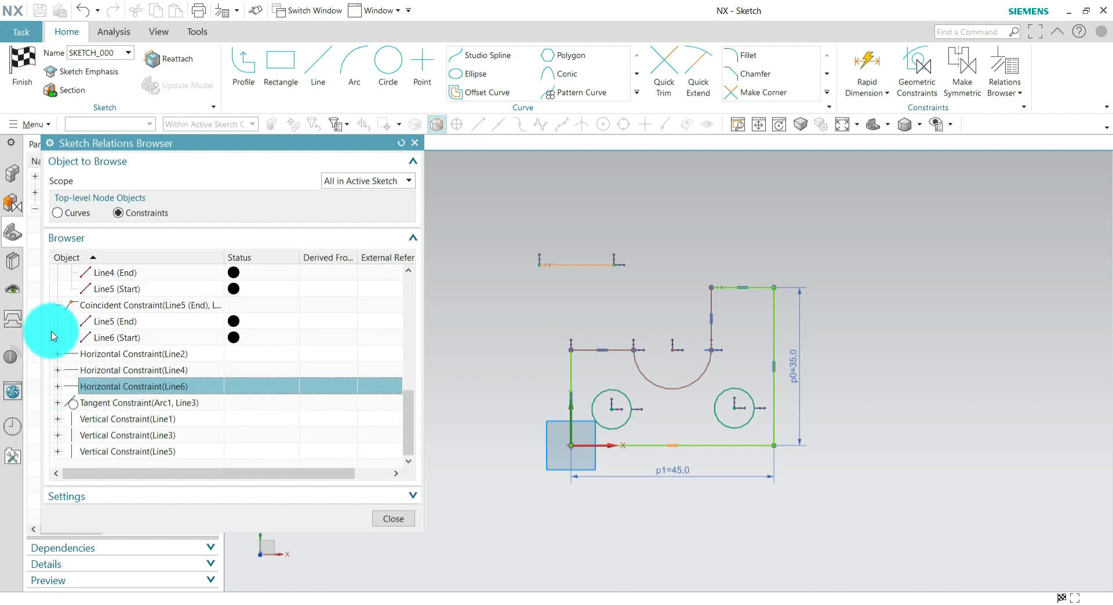
# Collapse the coincident constraint nodes and the horizontal and vertical dimension nodes.
pyautogui.scroll(4, 55, 339)
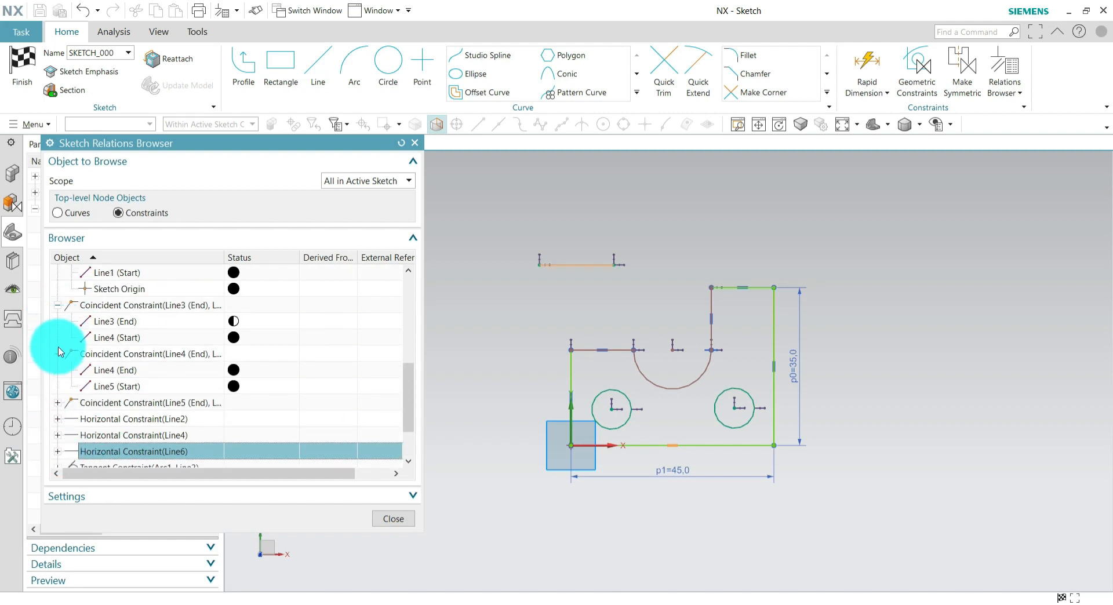
pyautogui.click(58, 353)
pyautogui.click(58, 305)
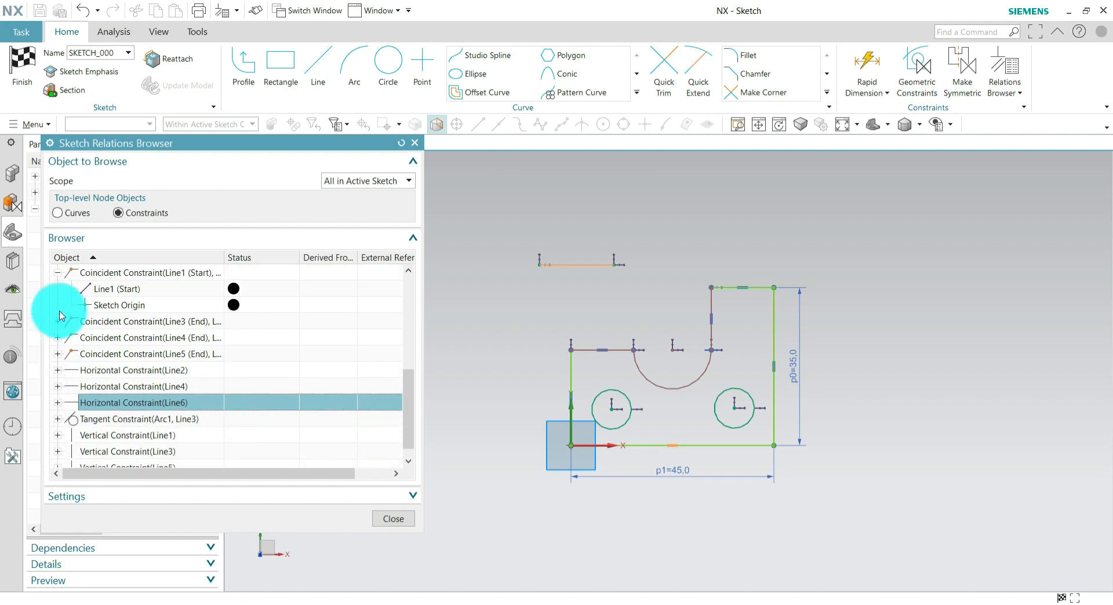
pyautogui.click(57, 273)
pyautogui.scroll(2, 58, 301)
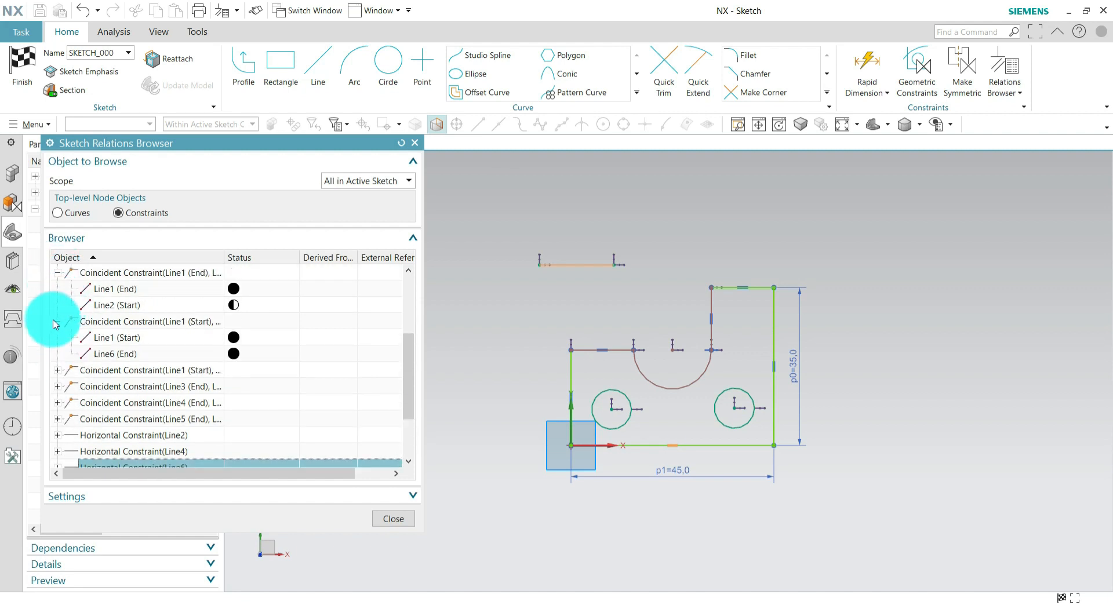
pyautogui.click(57, 321)
pyautogui.click(58, 273)
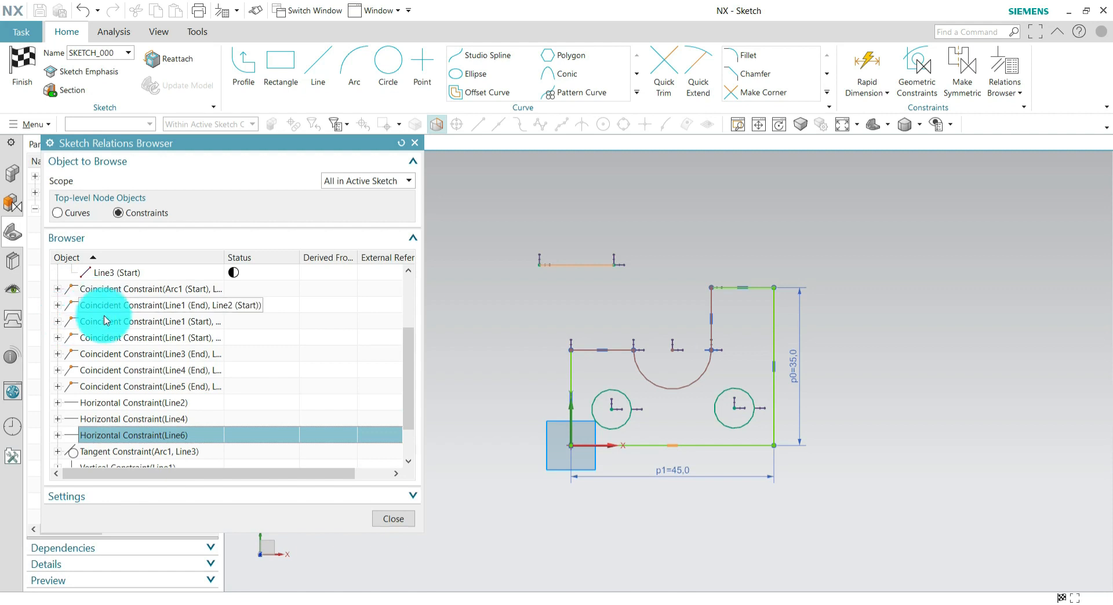
pyautogui.scroll(2, 96, 320)
pyautogui.click(58, 338)
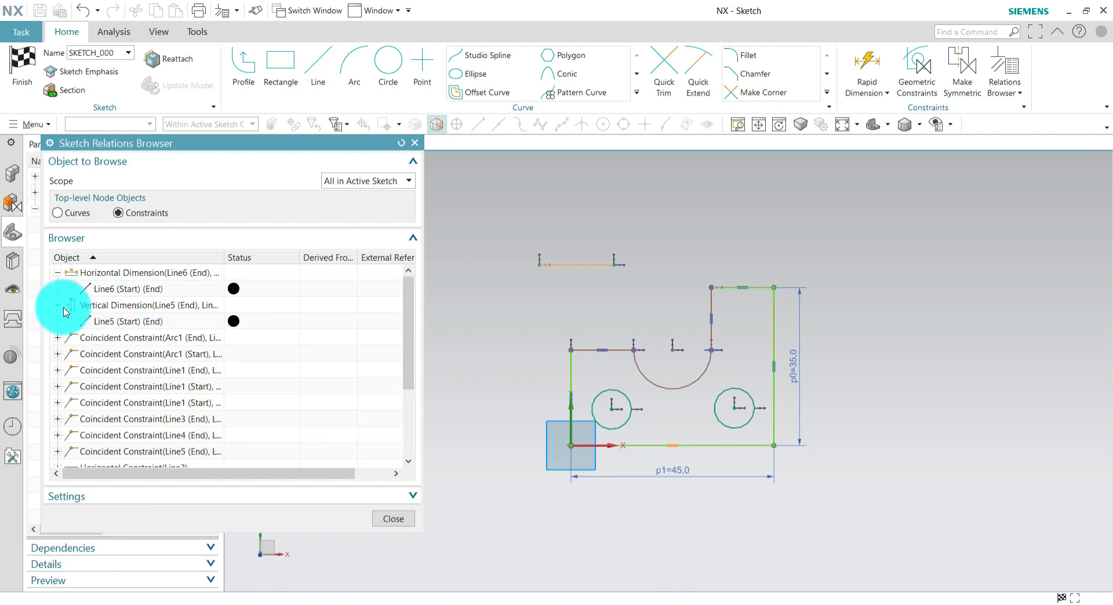
pyautogui.click(57, 305)
pyautogui.click(58, 272)
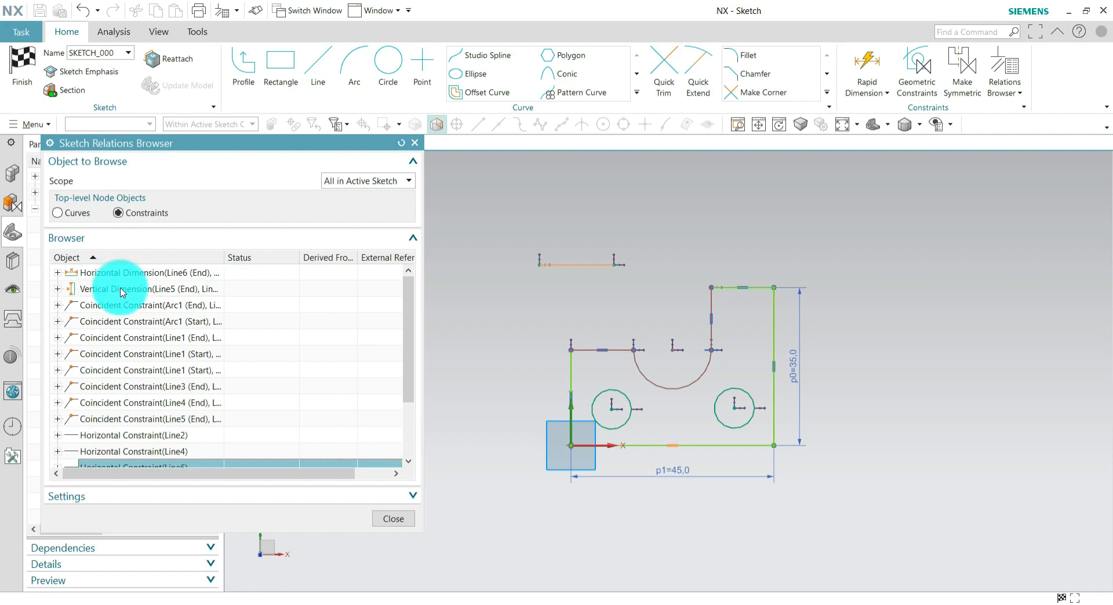
# Delete all geometric constraints, from the Arc1 (End), Line3 (Start) coincident constraint through the Line5 vertical constraint, keeping the two dimensions.
pyautogui.scroll(-2, 170, 348)
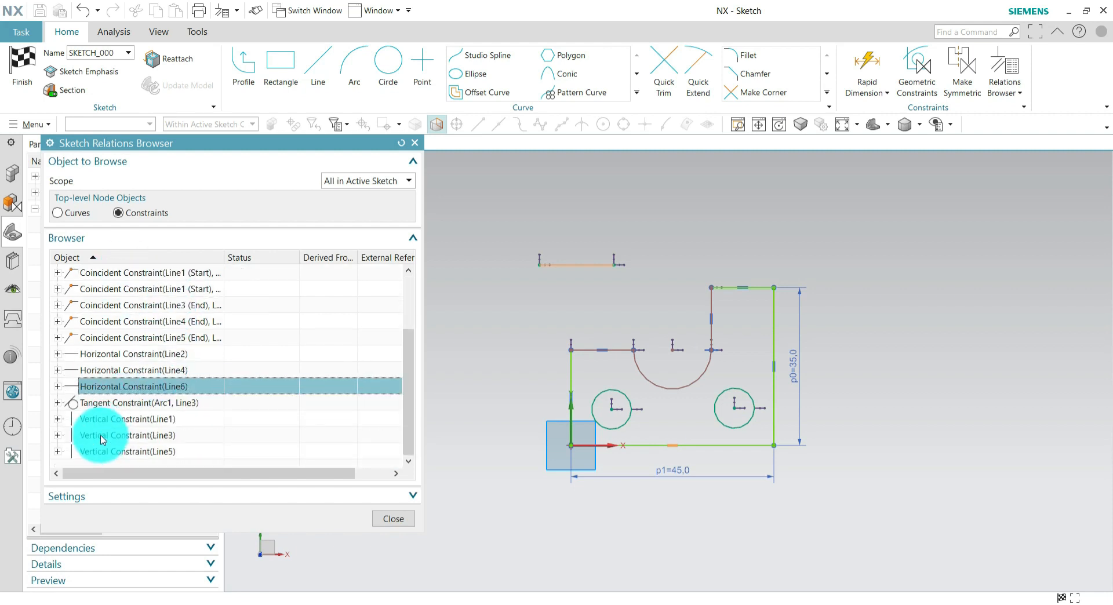
pyautogui.scroll(2, 124, 452)
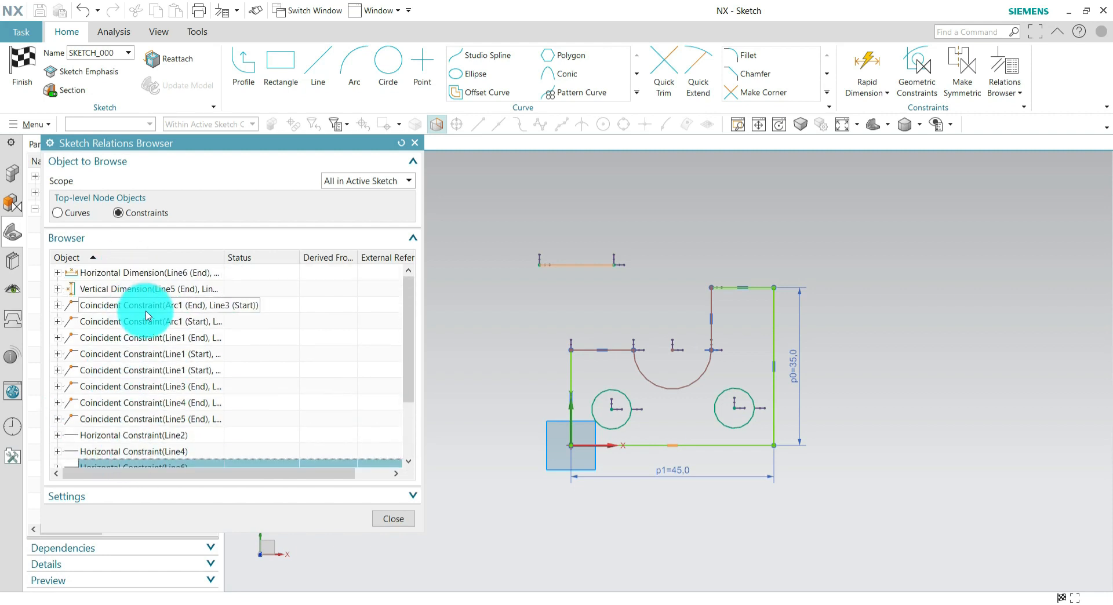
pyautogui.scroll(-2, 155, 384)
pyautogui.scroll(2, 145, 414)
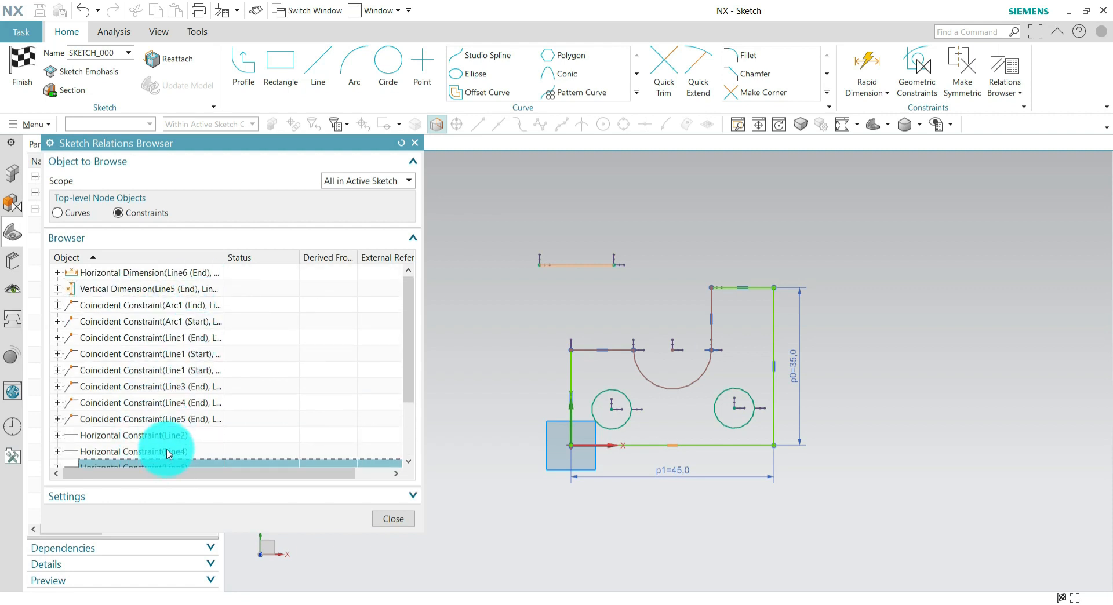
pyautogui.scroll(-1, 168, 452)
pyautogui.scroll(1, 168, 429)
pyautogui.click(114, 308)
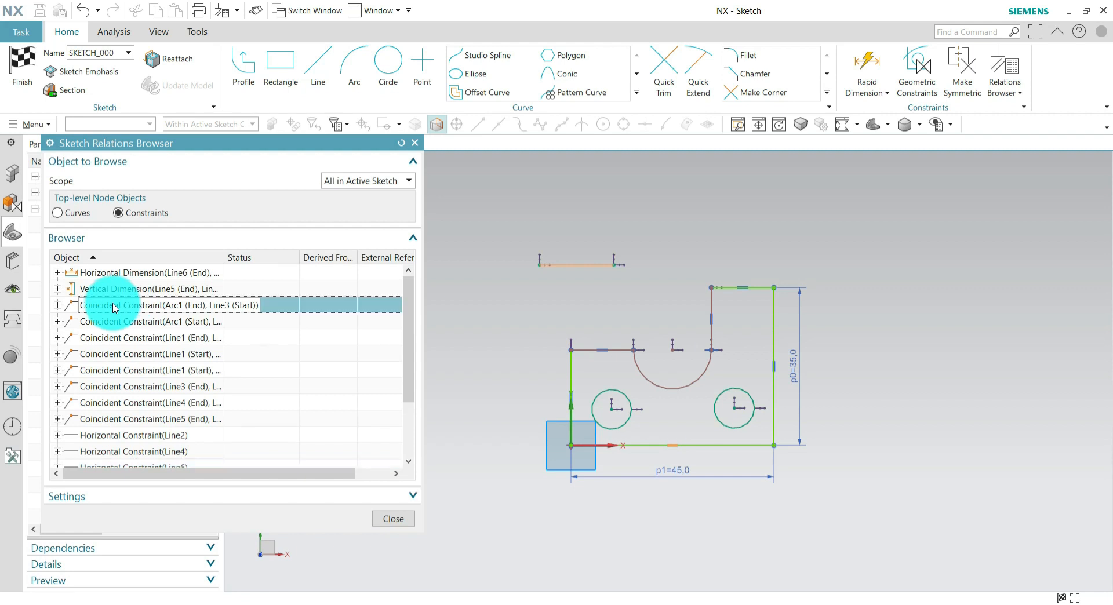
pyautogui.scroll(-2, 157, 313)
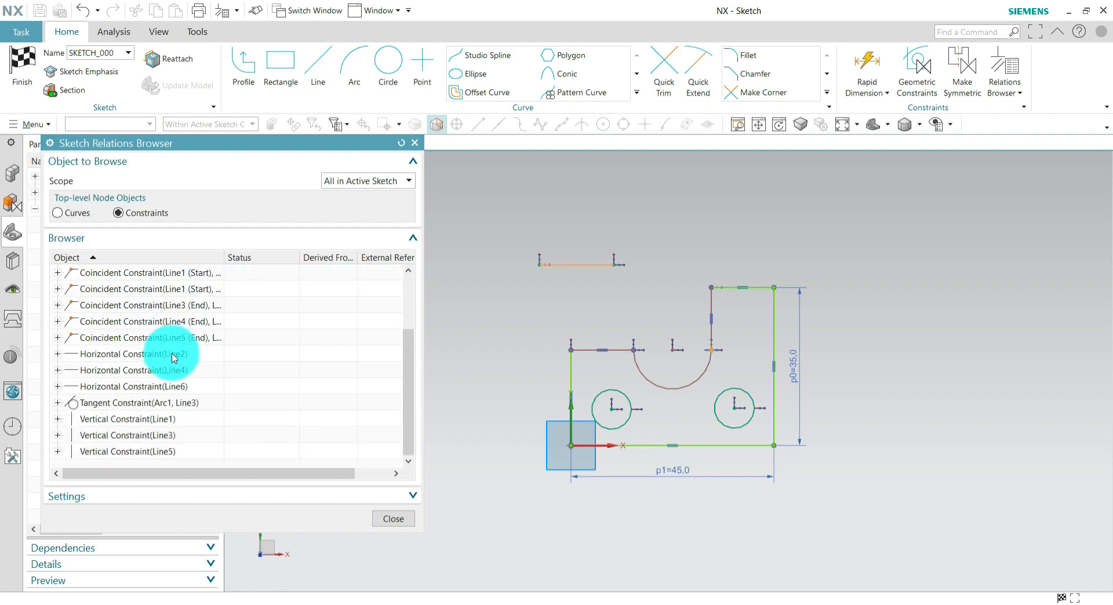
pyautogui.keyDown('shift'); pyautogui.click(149, 451); pyautogui.keyUp('shift')
pyautogui.scroll(2, 150, 441)
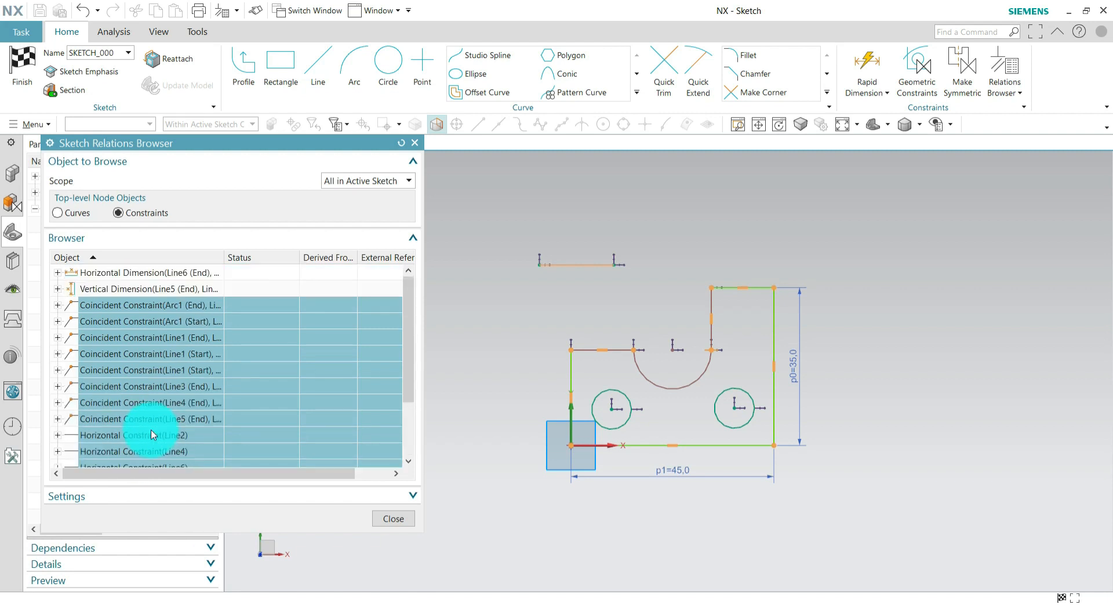
pyautogui.rightClick(159, 321)
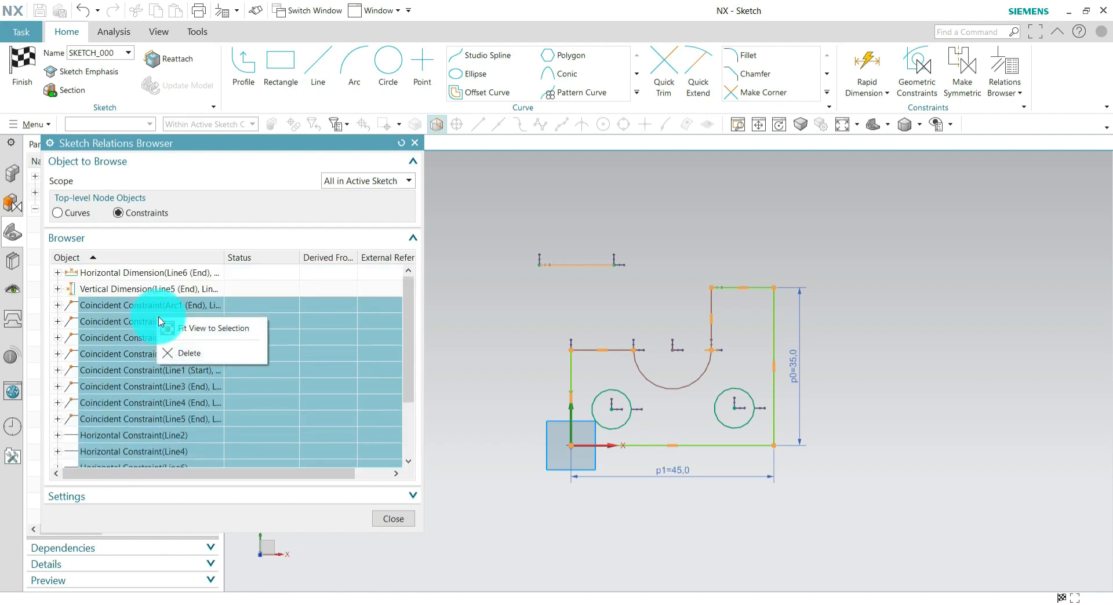
pyautogui.click(188, 353)
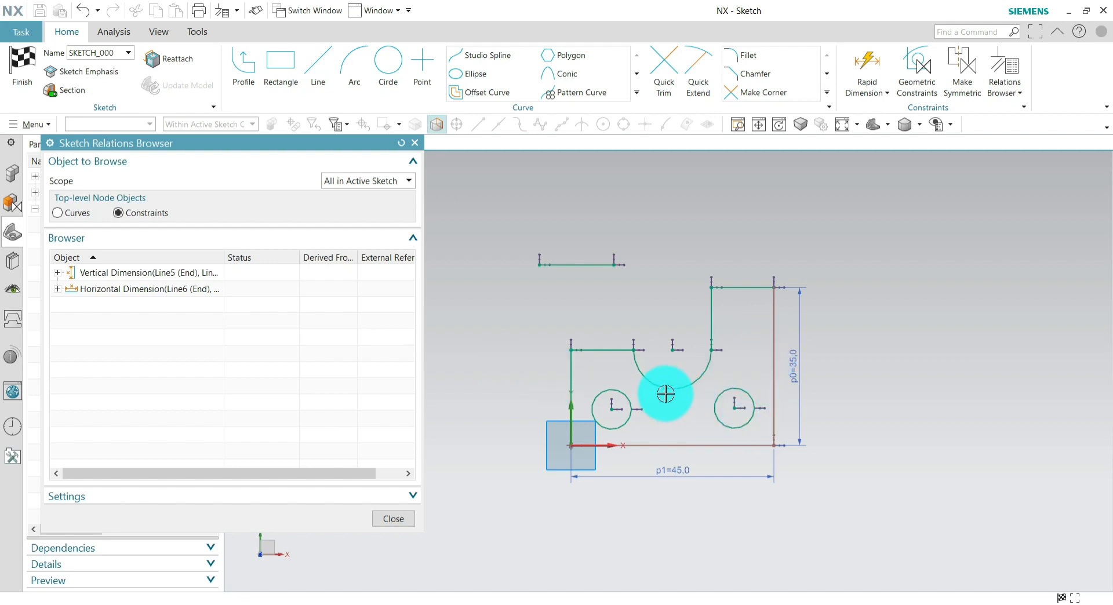
# Delete the vertical dimension of Line5 and the horizontal dimension of Line6 from the sketch.
pyautogui.scroll(3, 604, 360)
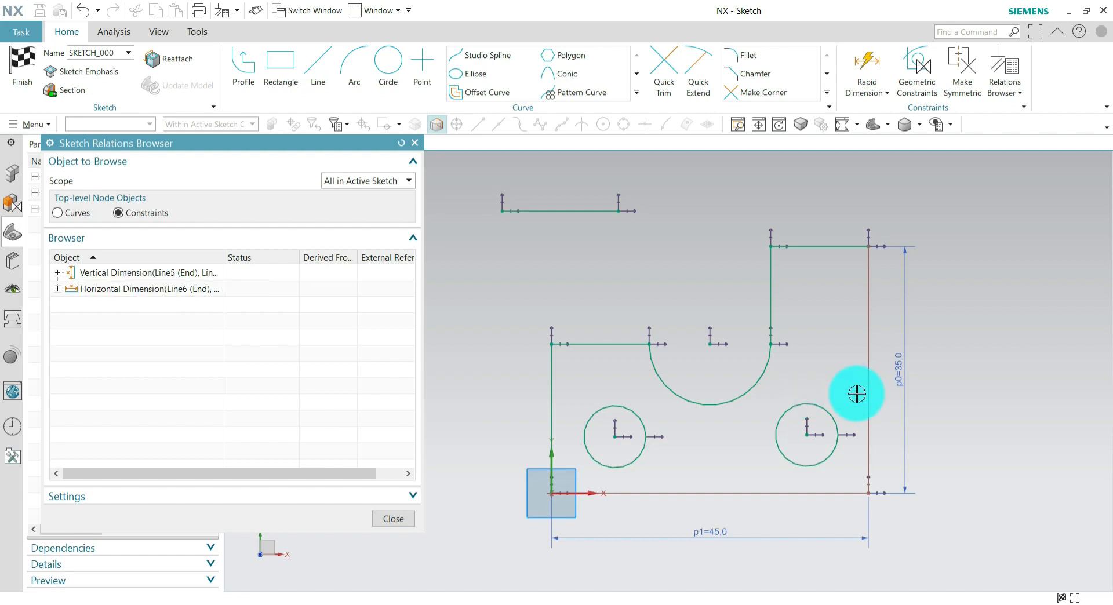
pyautogui.click(102, 273)
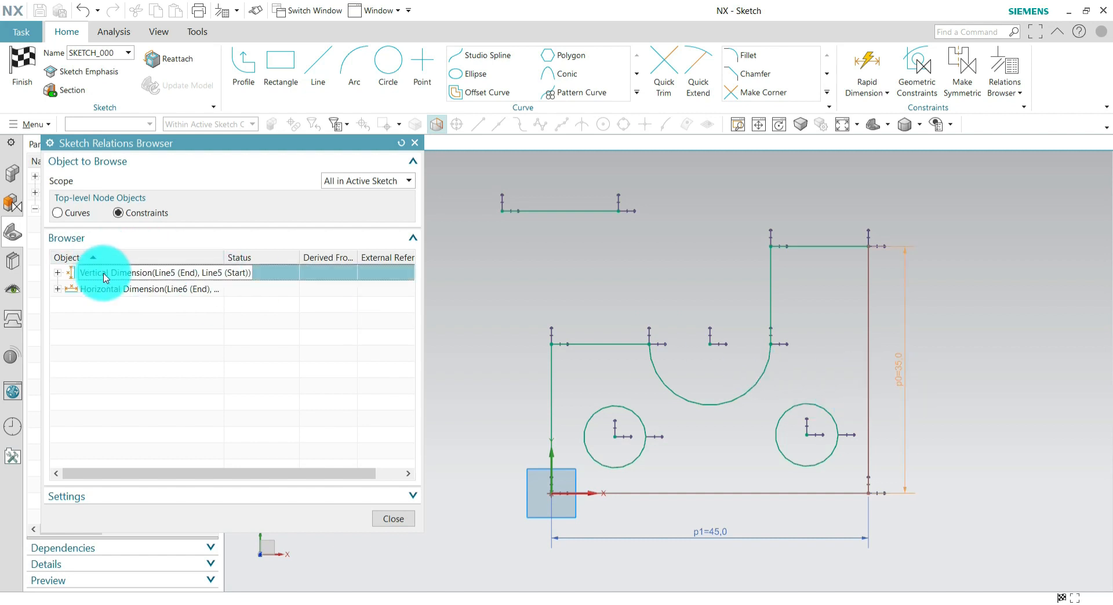
pyautogui.keyDown('shift'); pyautogui.click(120, 290); pyautogui.keyUp('shift')
pyautogui.rightClick(120, 291)
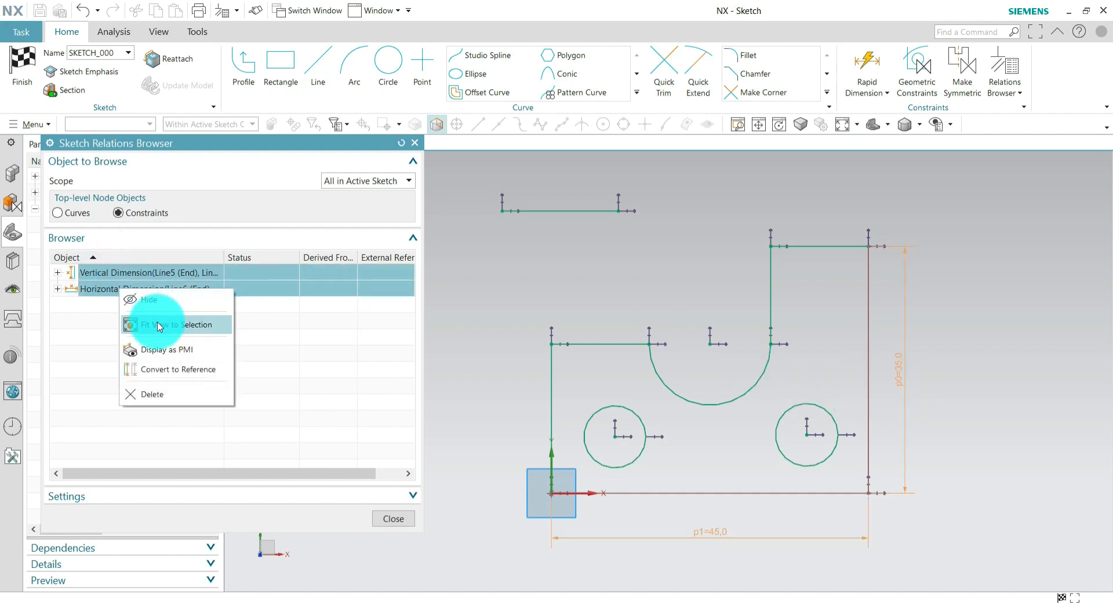
pyautogui.click(153, 394)
pyautogui.scroll(-3, 691, 306)
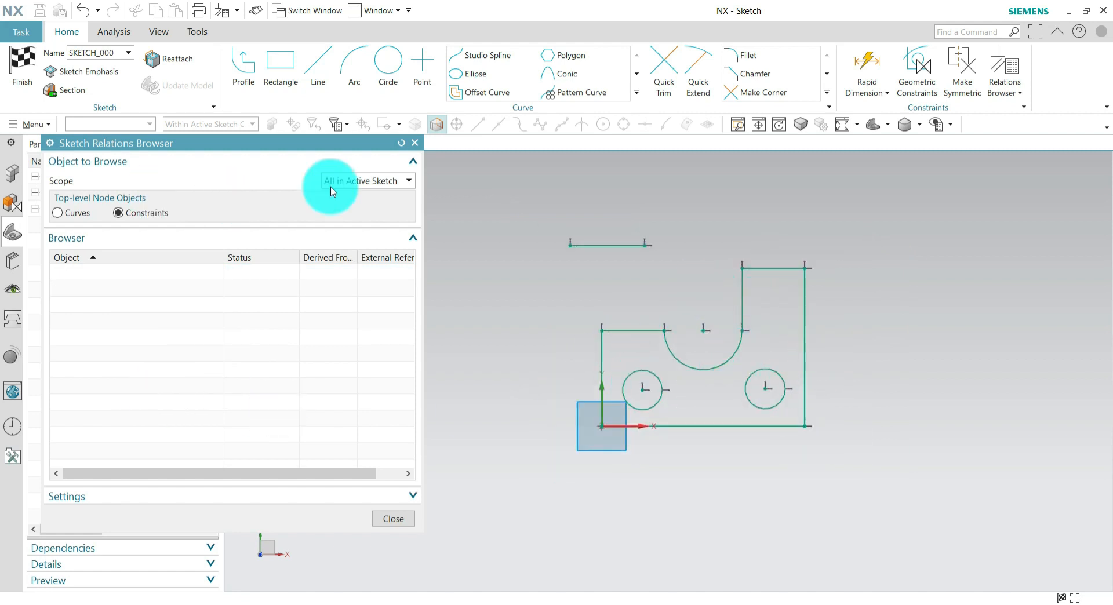
# Set the top-level node objects to Curves, examine the constraint status of all sketch curves, and close the Sketch Relations Browser.
pyautogui.click(358, 182)
pyautogui.click(353, 196)
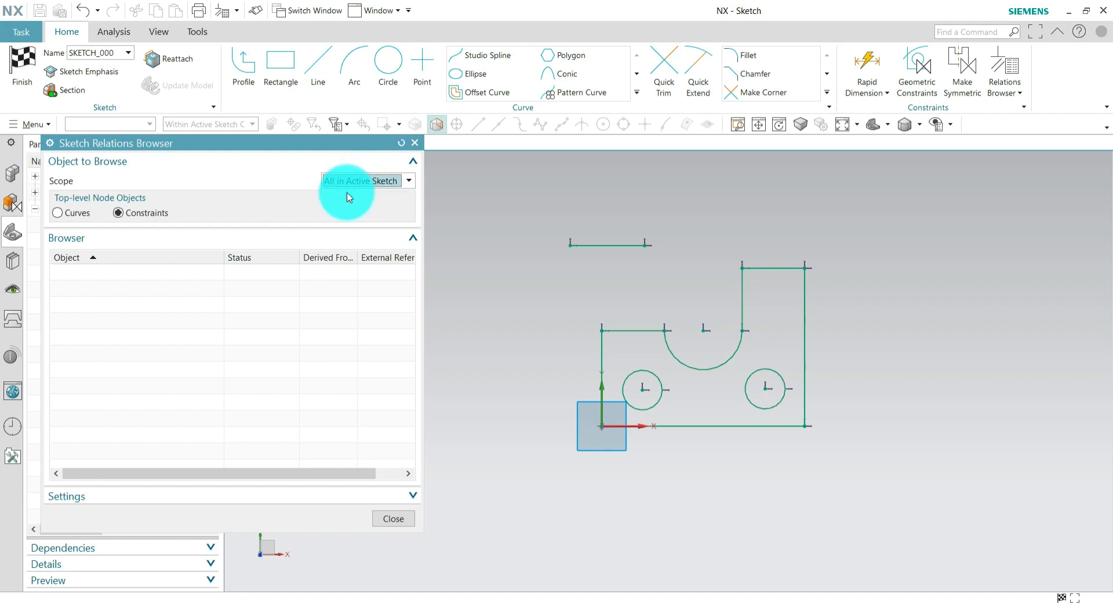
pyautogui.click(134, 215)
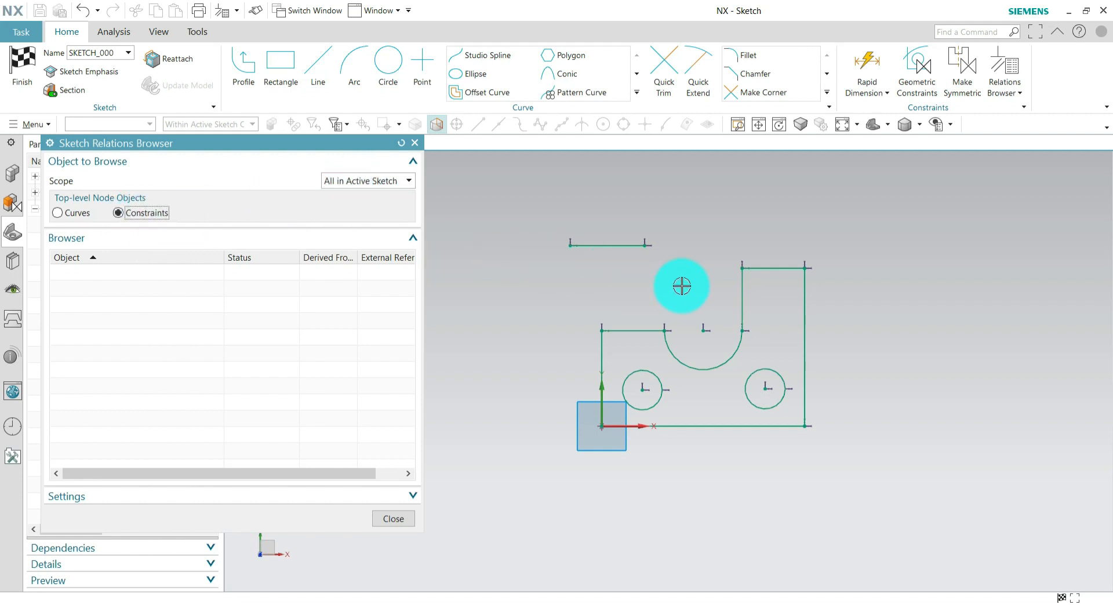
pyautogui.click(58, 213)
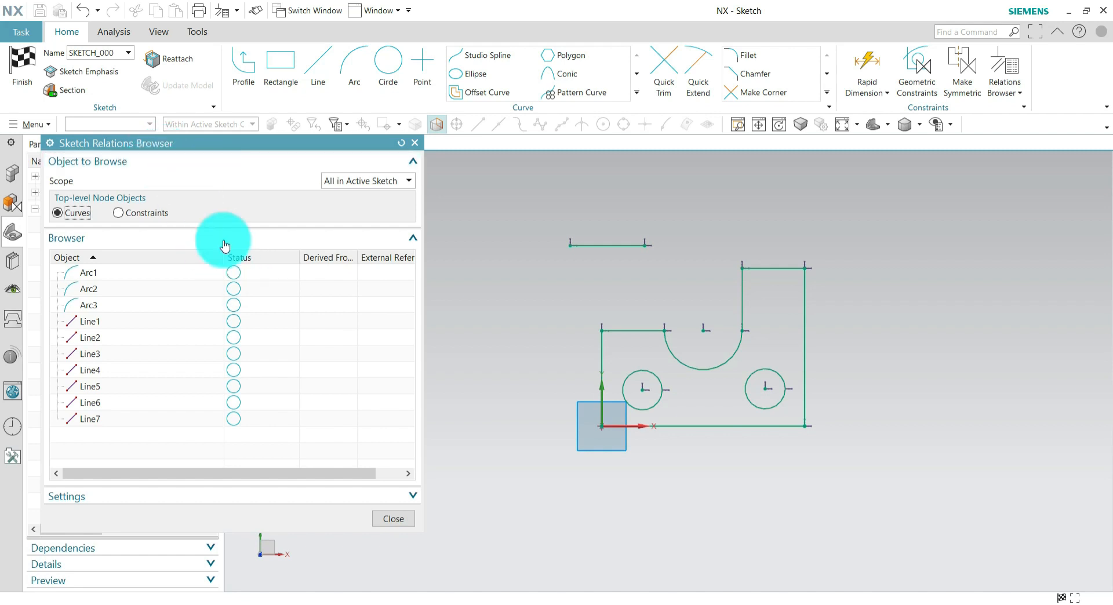
pyautogui.click(386, 519)
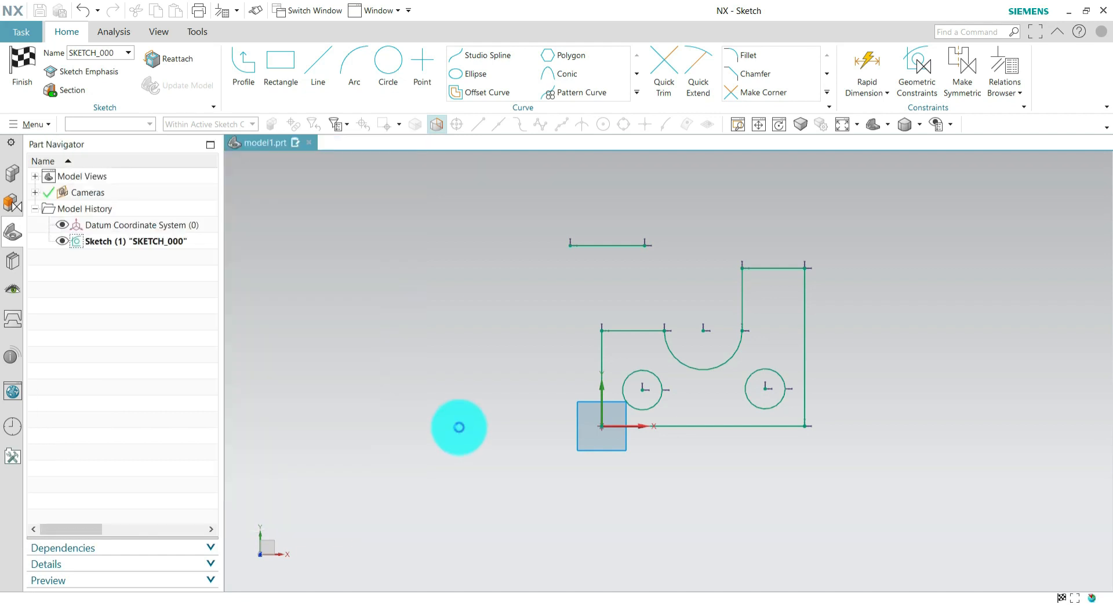